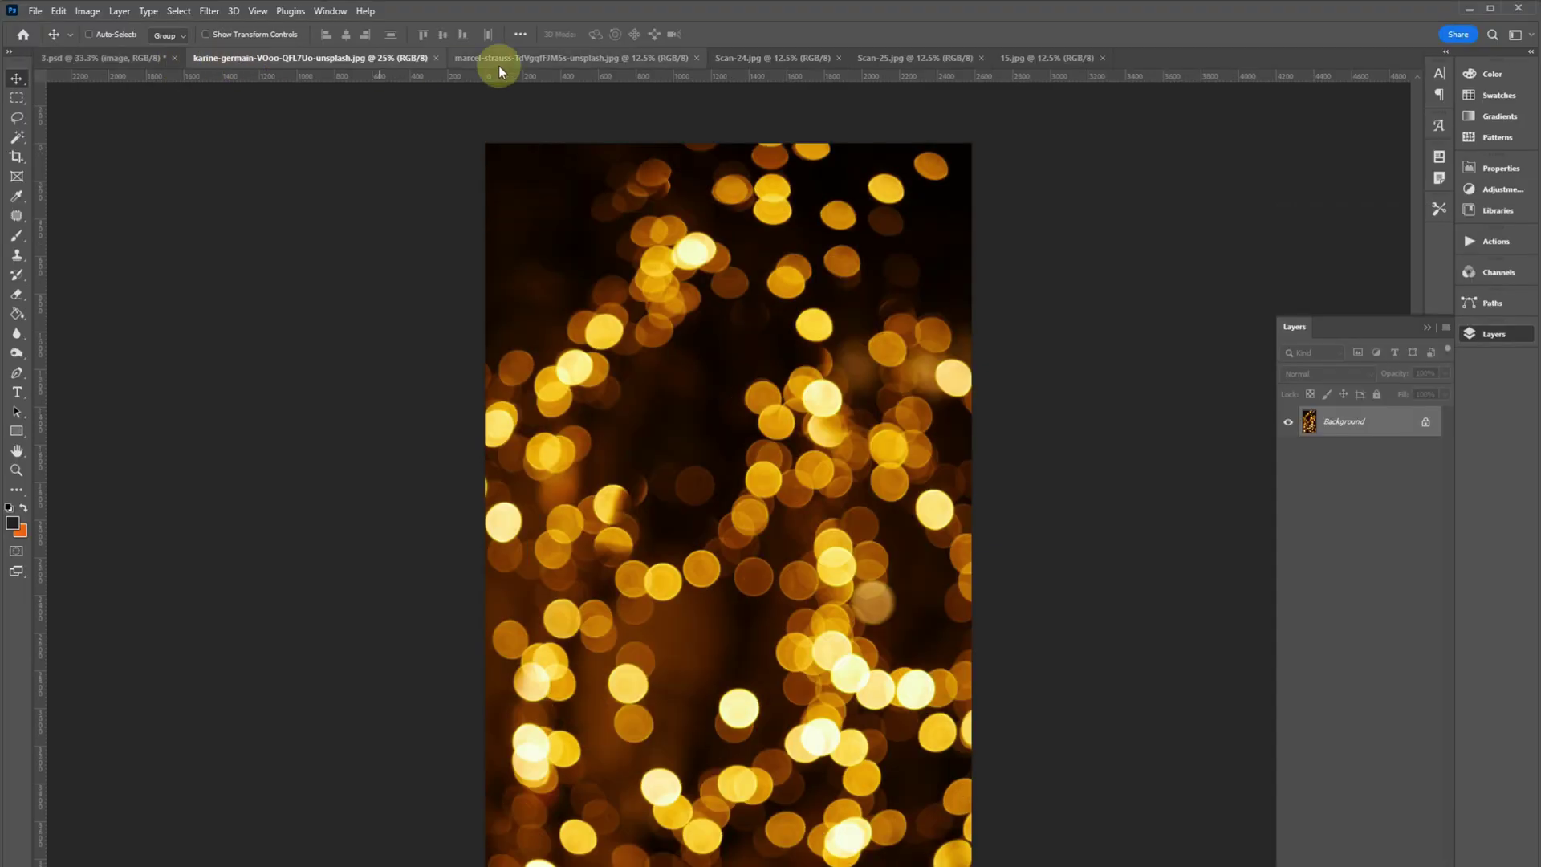
# - Look through the open bokeh, pastel streaks, Scan-24, Scan-25 and 15.jpg images
pyautogui.click(498, 59)
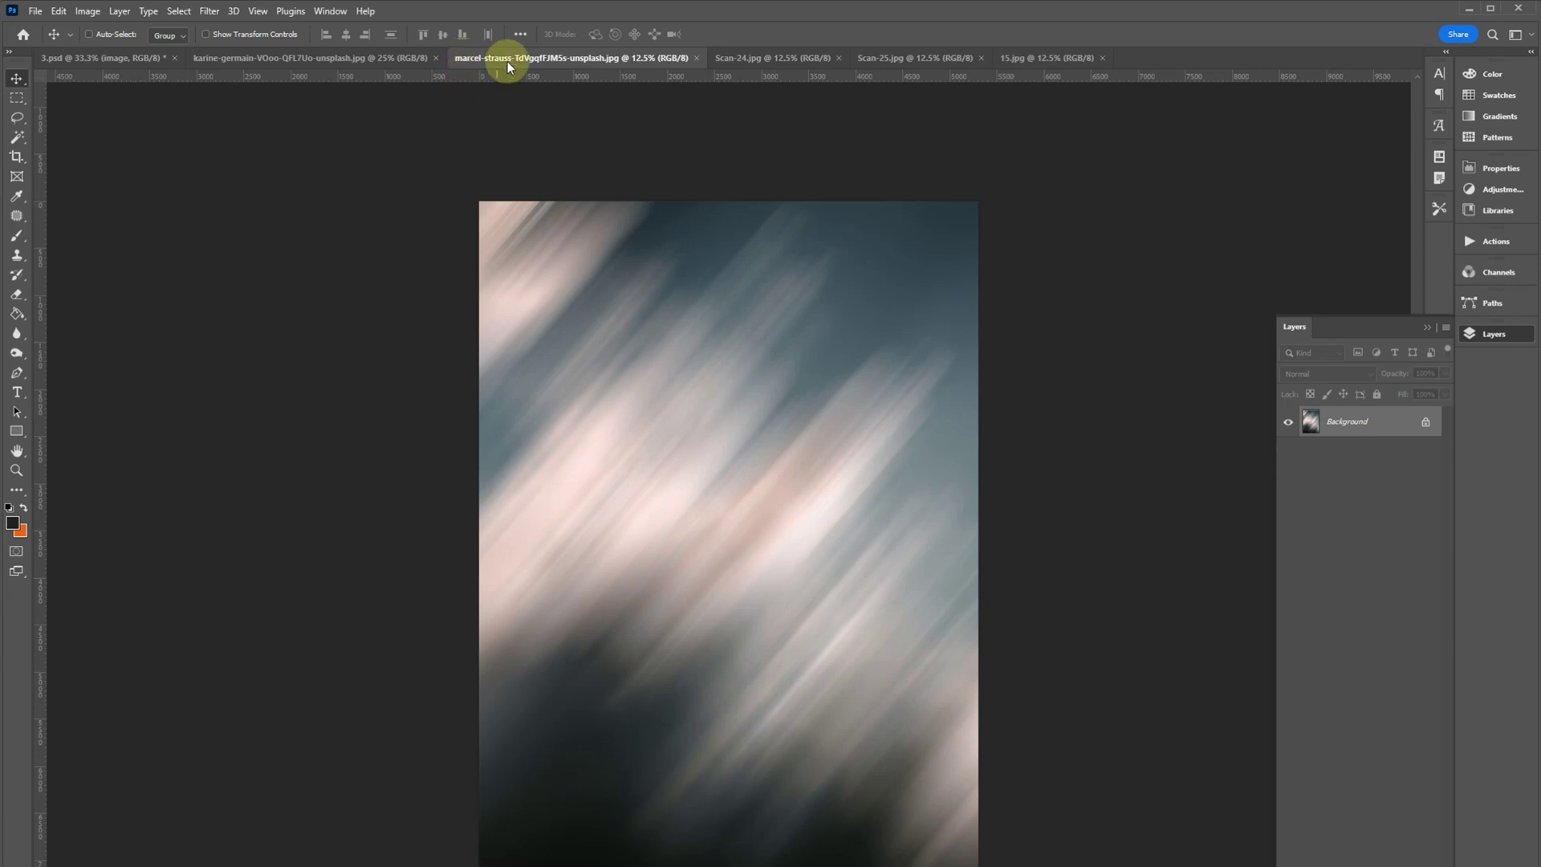
pyautogui.click(758, 59)
pyautogui.click(931, 65)
pyautogui.click(1039, 66)
pyautogui.click(917, 59)
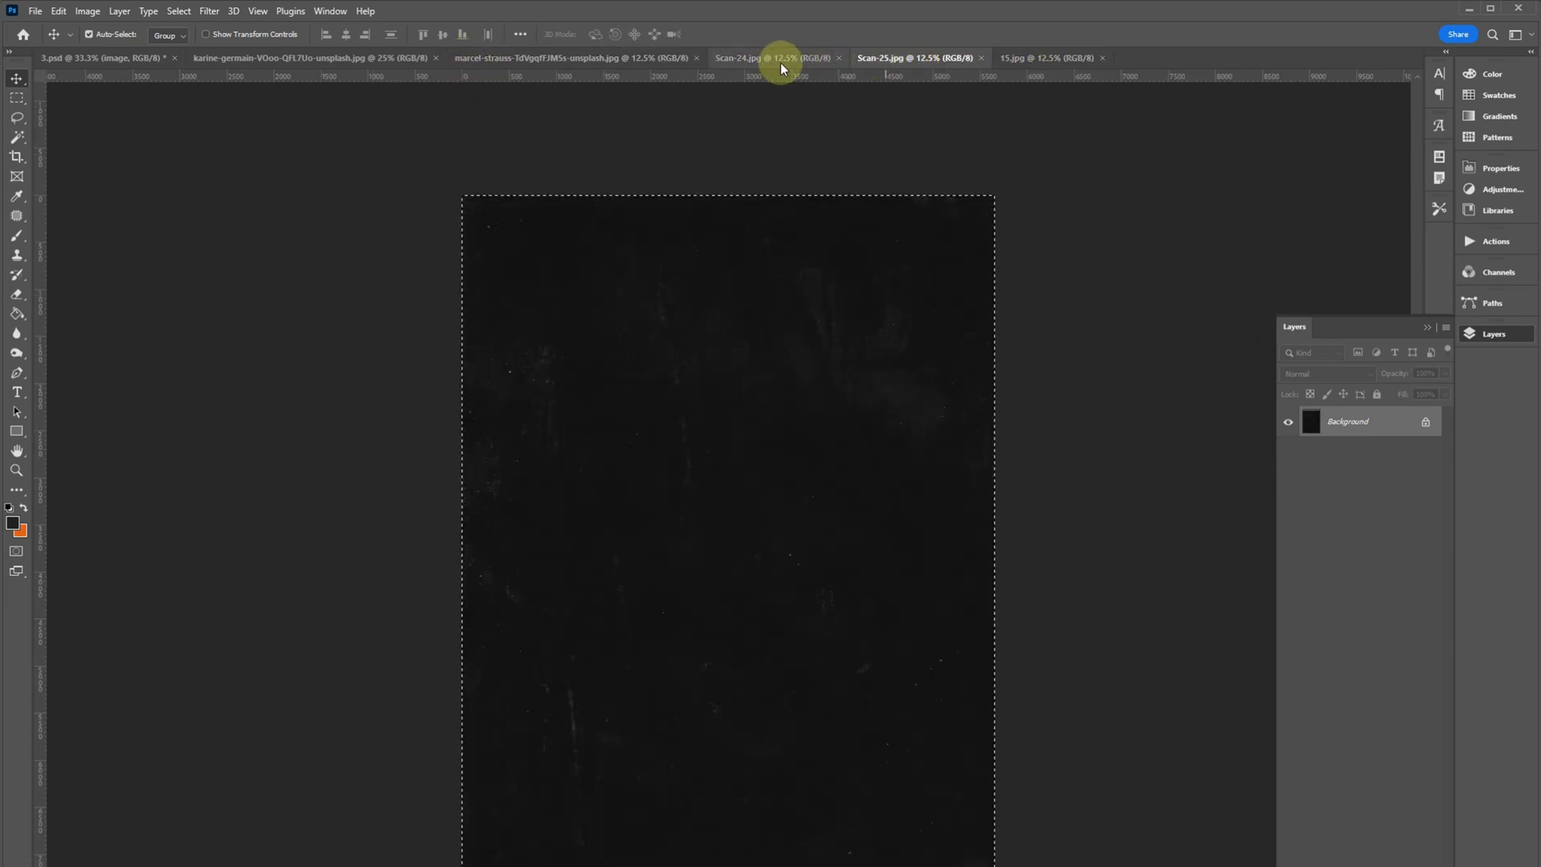
pyautogui.click(773, 63)
pyautogui.click(894, 60)
pyautogui.click(1018, 64)
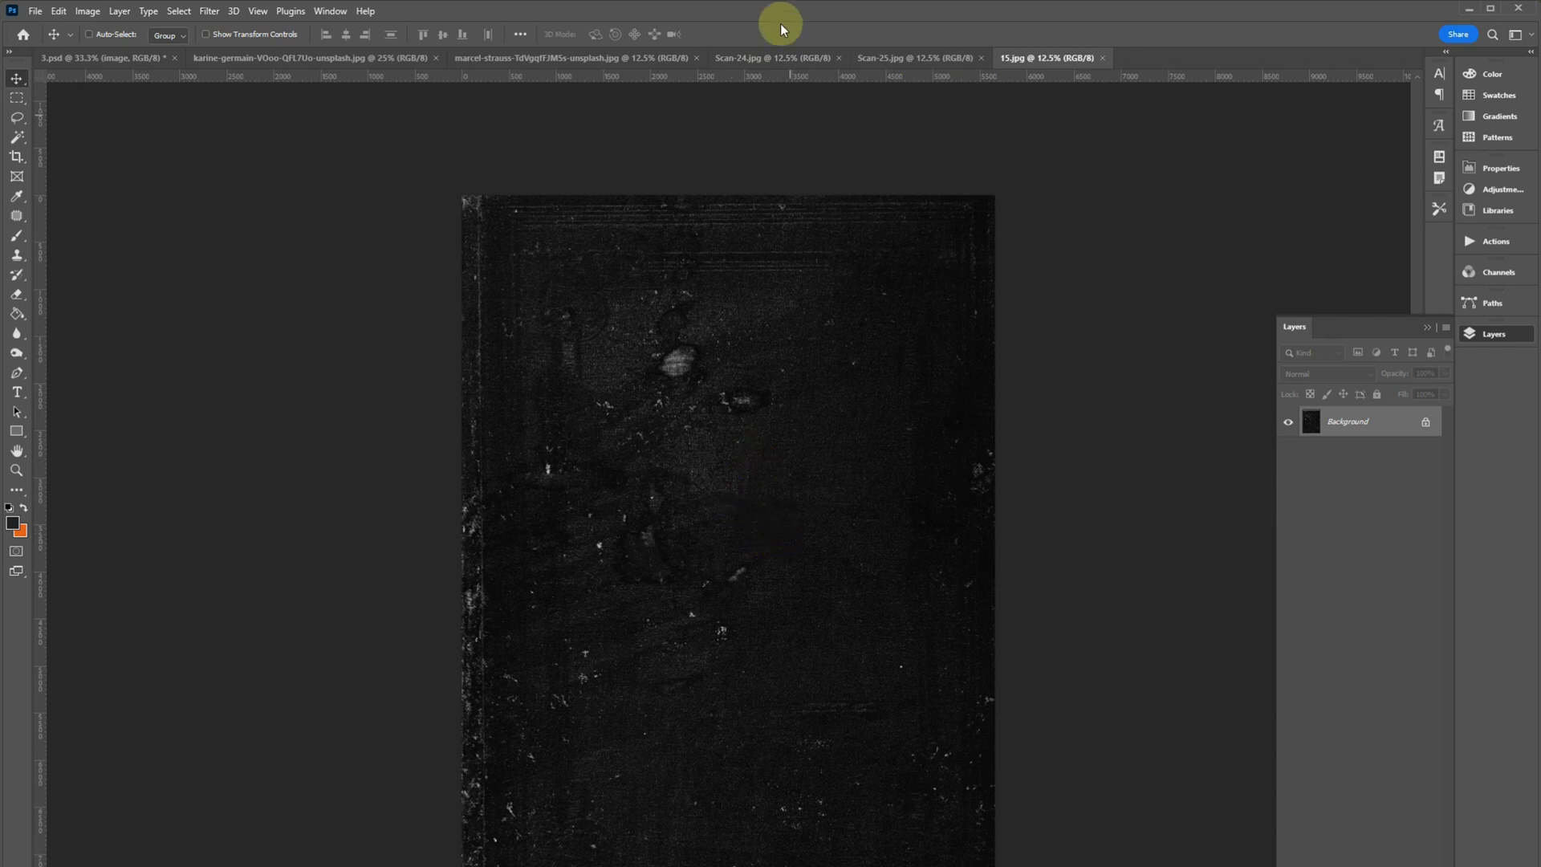
pyautogui.click(265, 59)
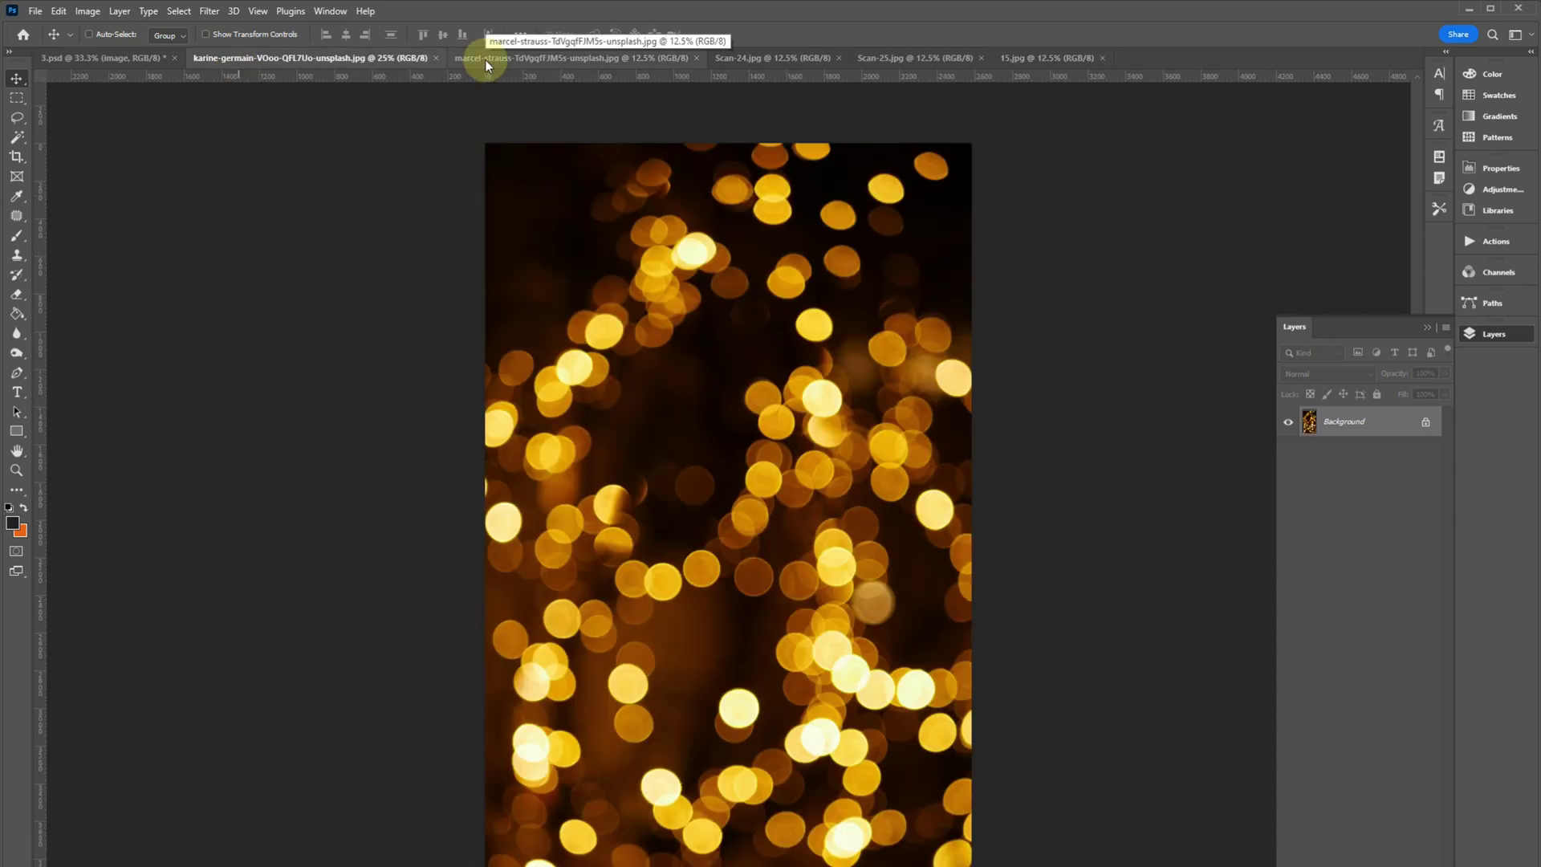
pyautogui.click(485, 60)
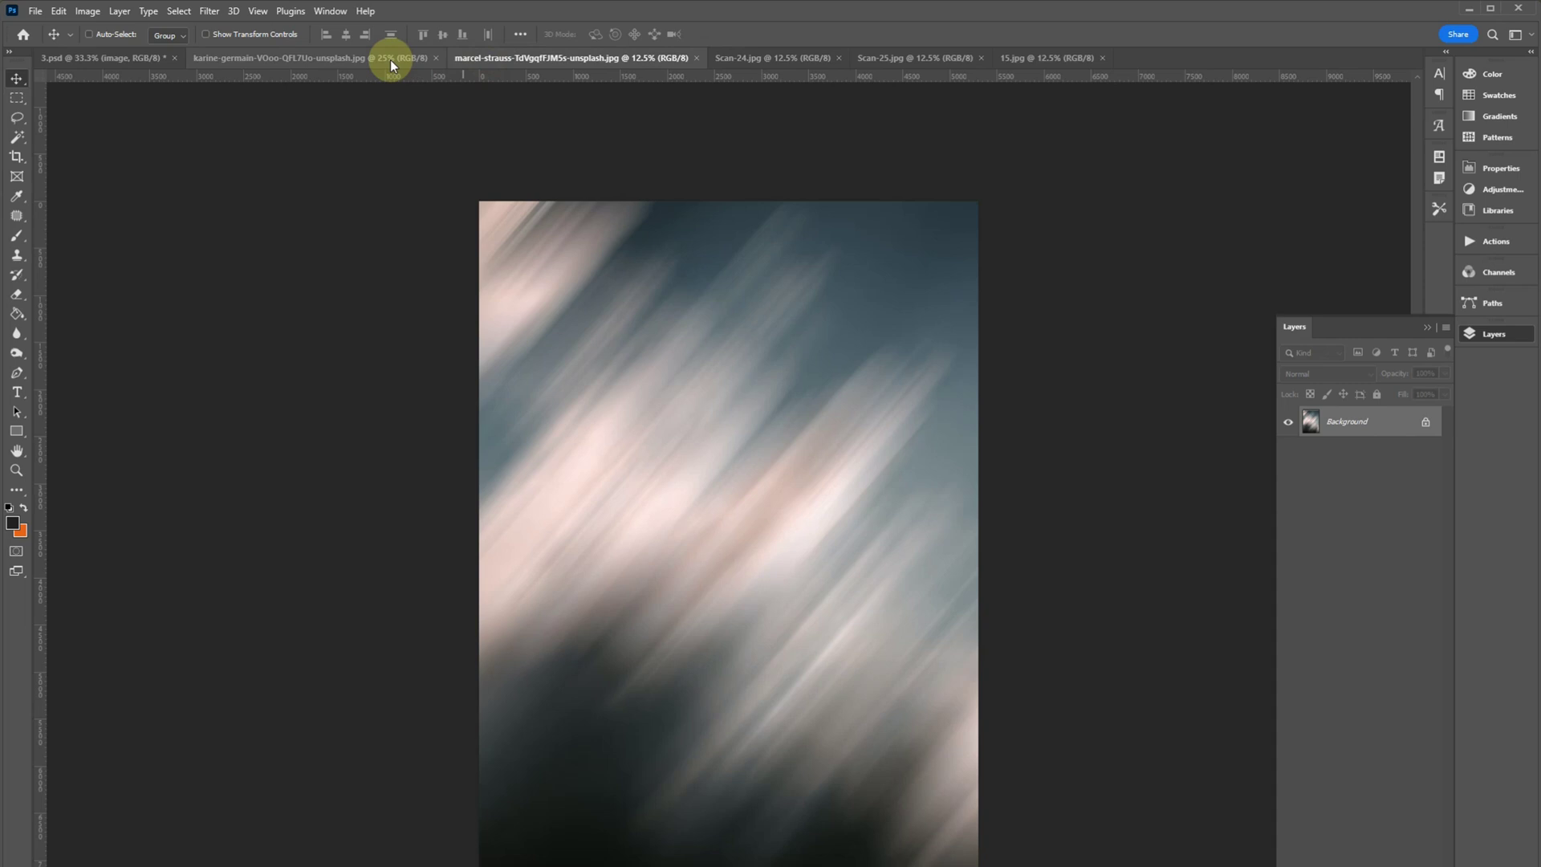
pyautogui.click(390, 60)
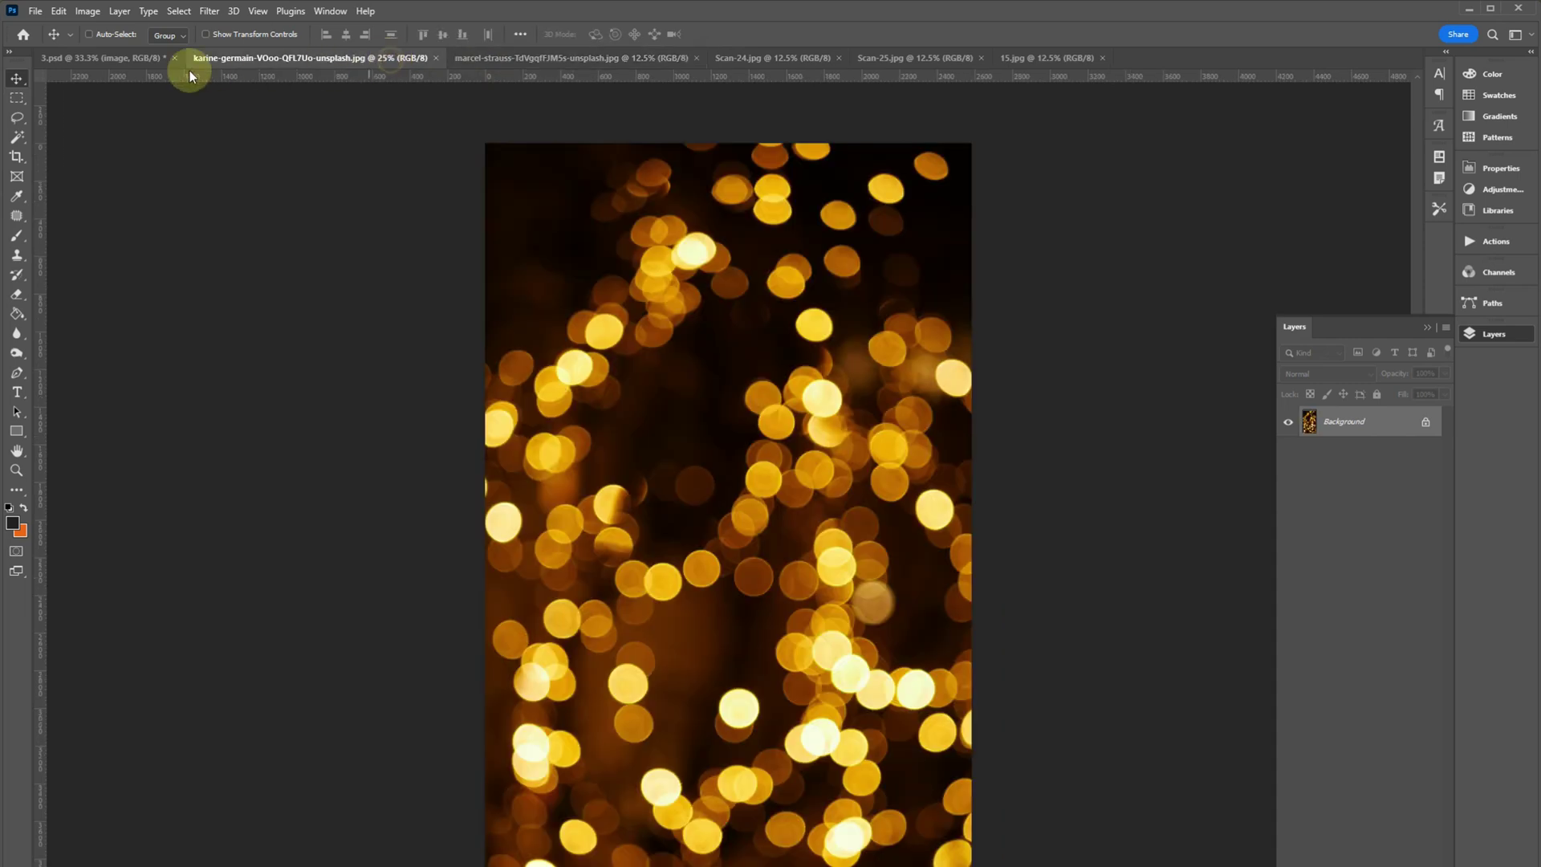
pyautogui.click(122, 59)
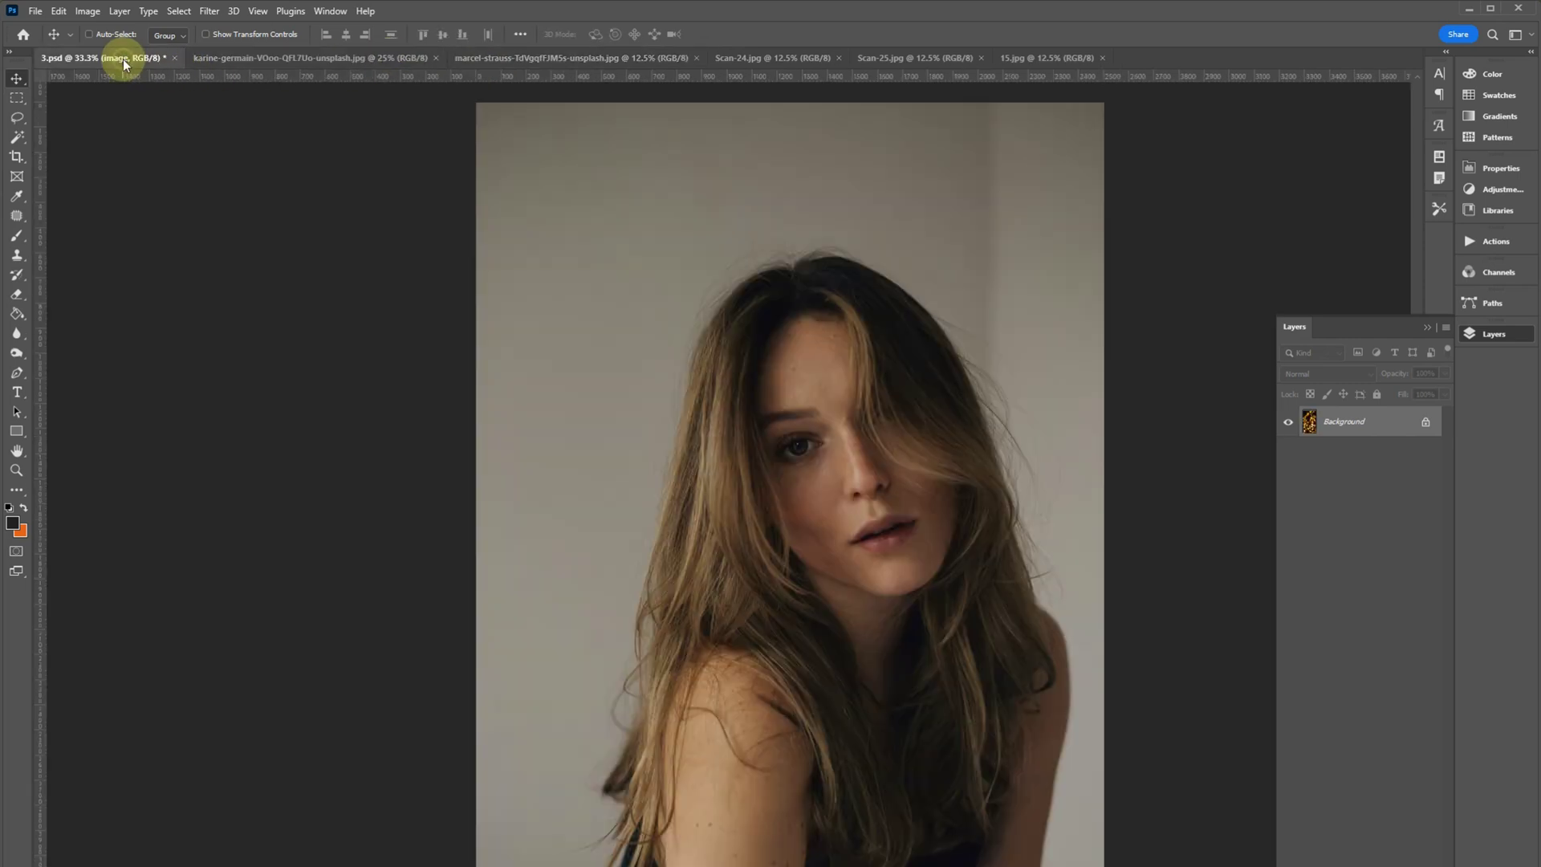
pyautogui.click(301, 64)
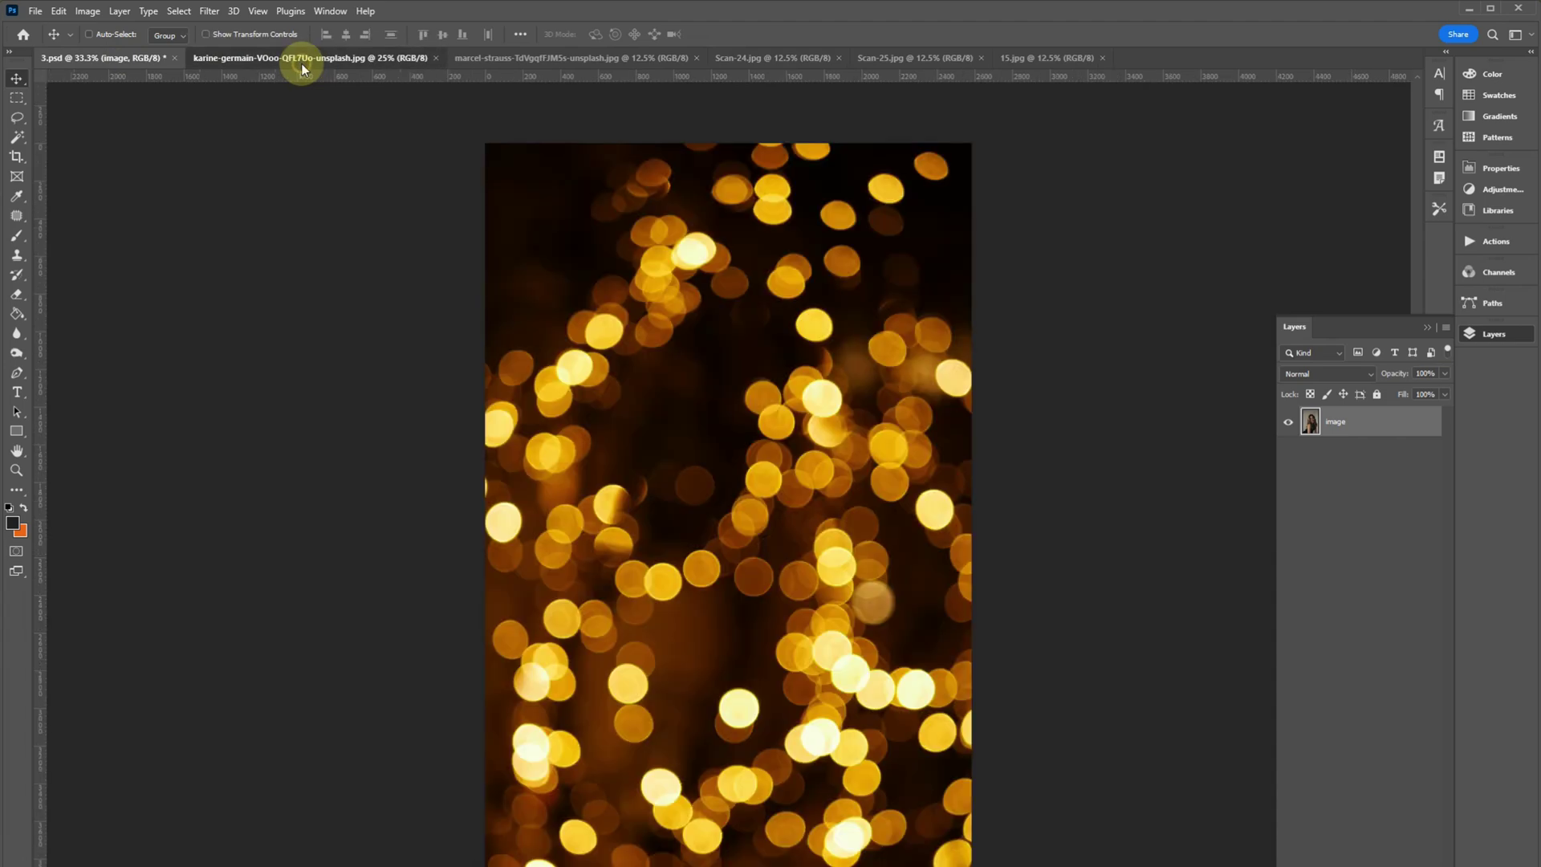
pyautogui.click(508, 59)
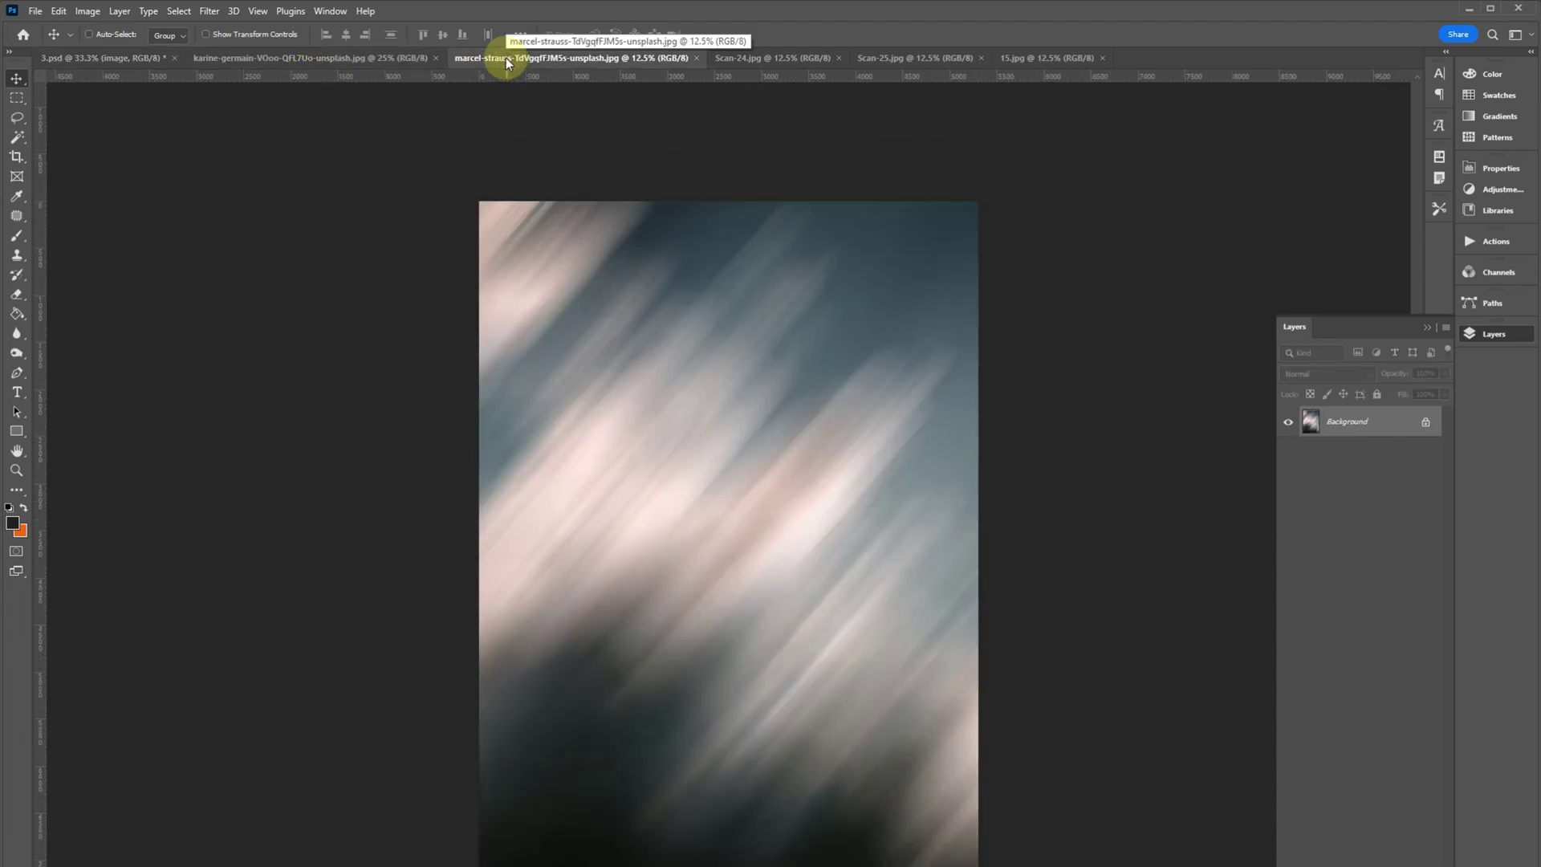
pyautogui.click(772, 59)
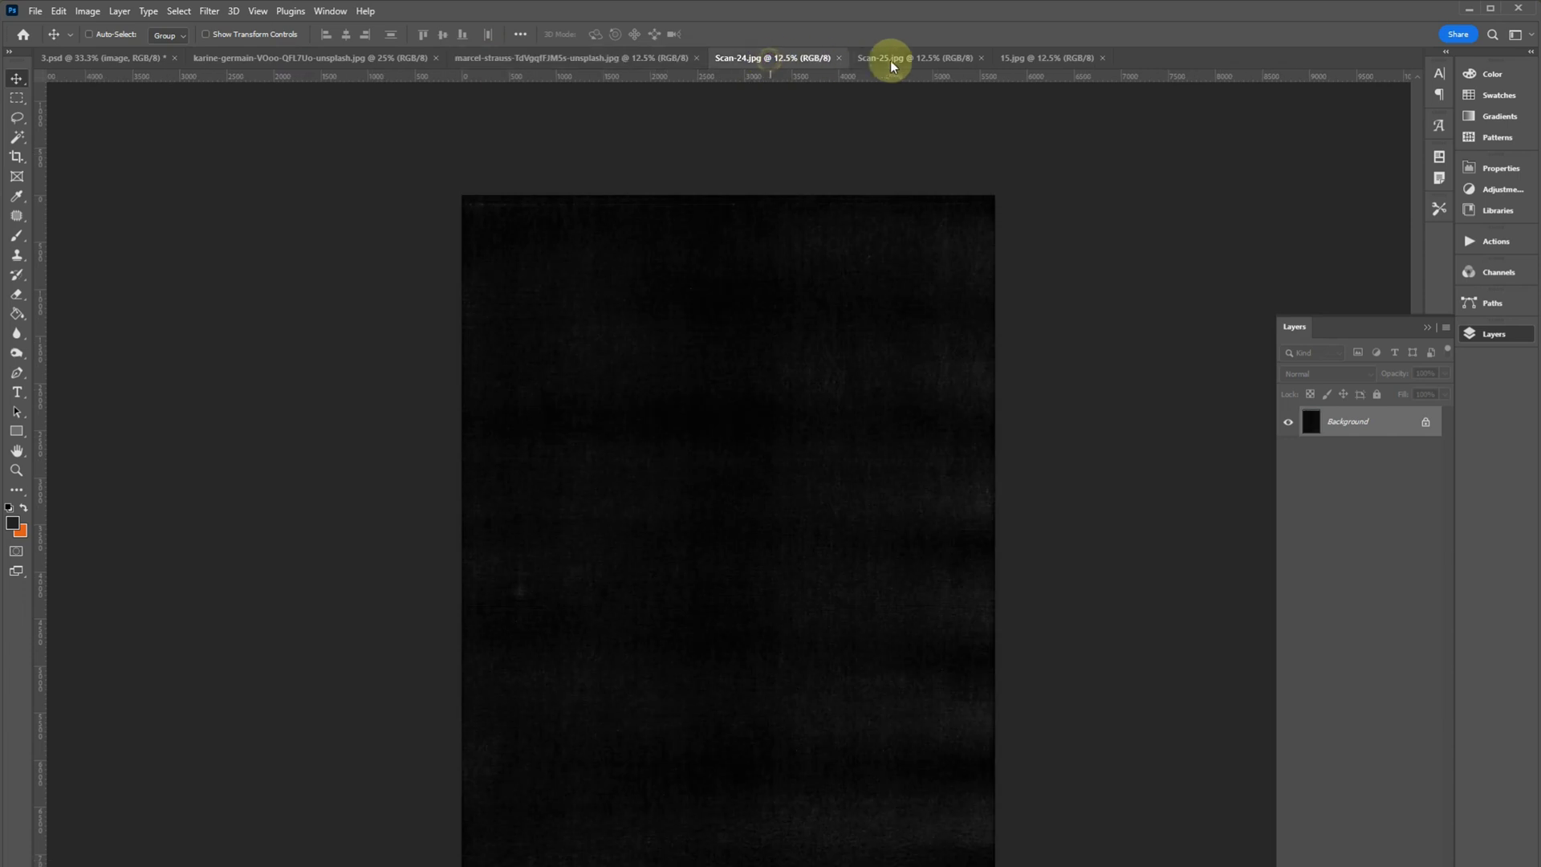
pyautogui.click(903, 61)
pyautogui.click(1032, 61)
pyautogui.click(923, 60)
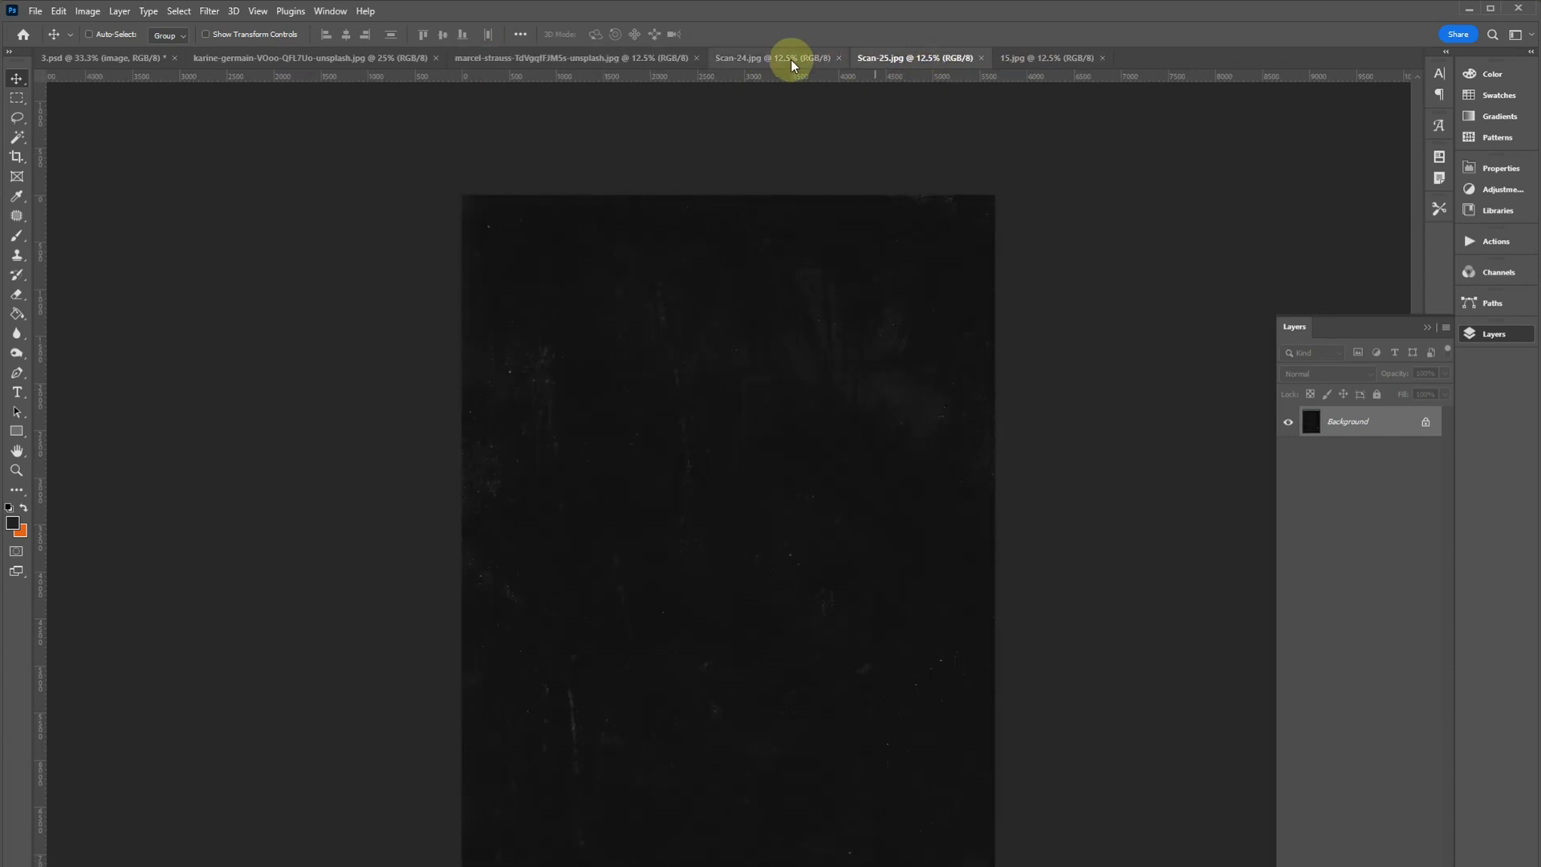
pyautogui.click(792, 59)
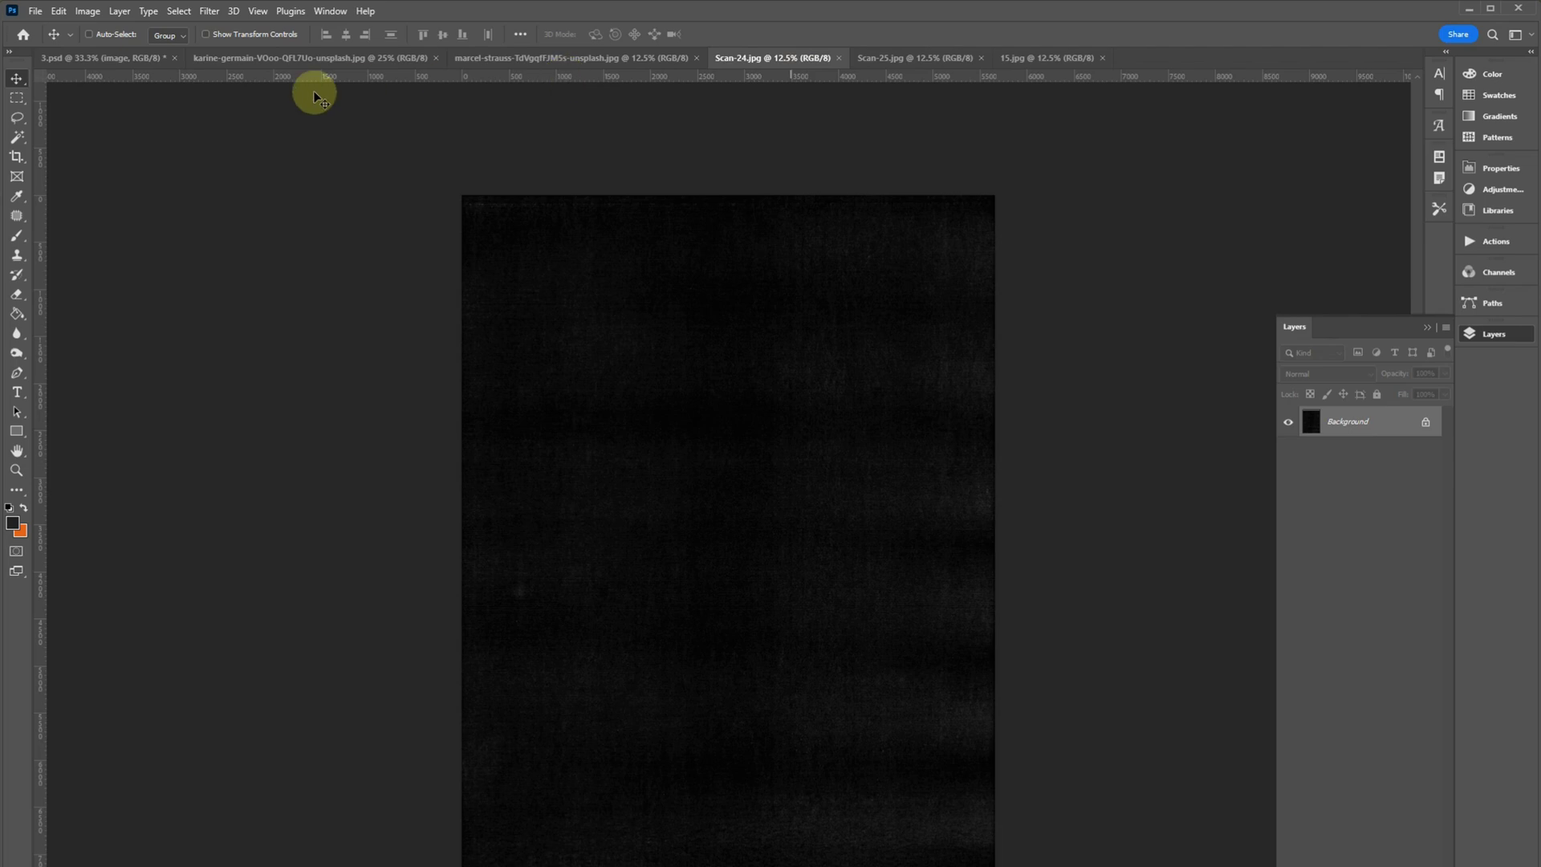
# - Copy the whole golden bokeh image and paste it into 3.psd as a new layer
pyautogui.click(316, 59)
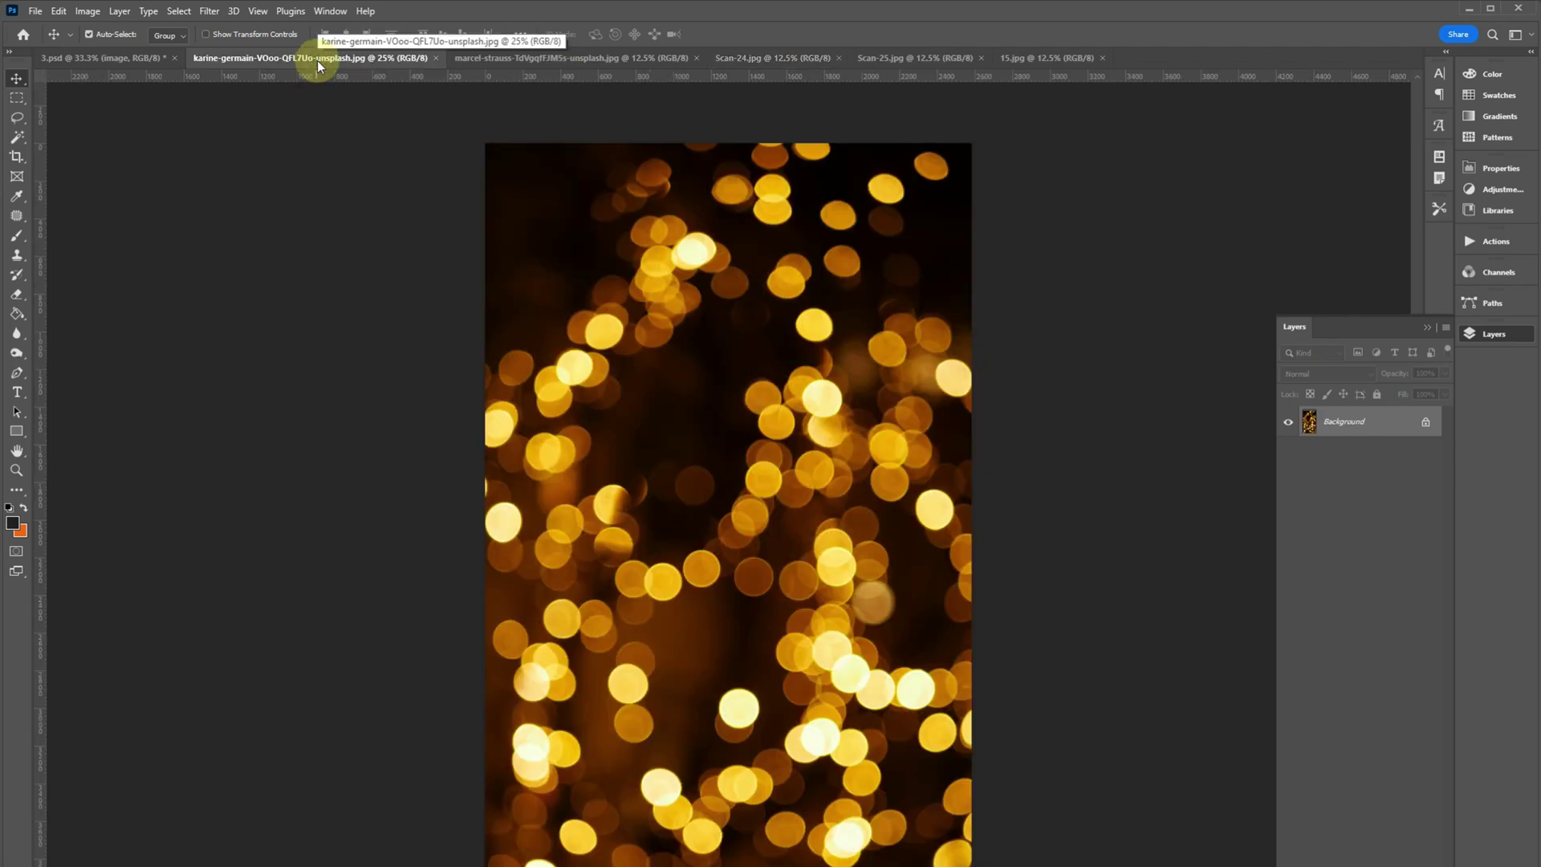
pyautogui.hotkey('ctrl', 'a')
pyautogui.hotkey('ctrl', 'c')
pyautogui.click(95, 58)
pyautogui.hotkey('ctrl', 'v')
# - Scale the pasted bokeh layer to the canvas width
pyautogui.hotkey('ctrl', 't')
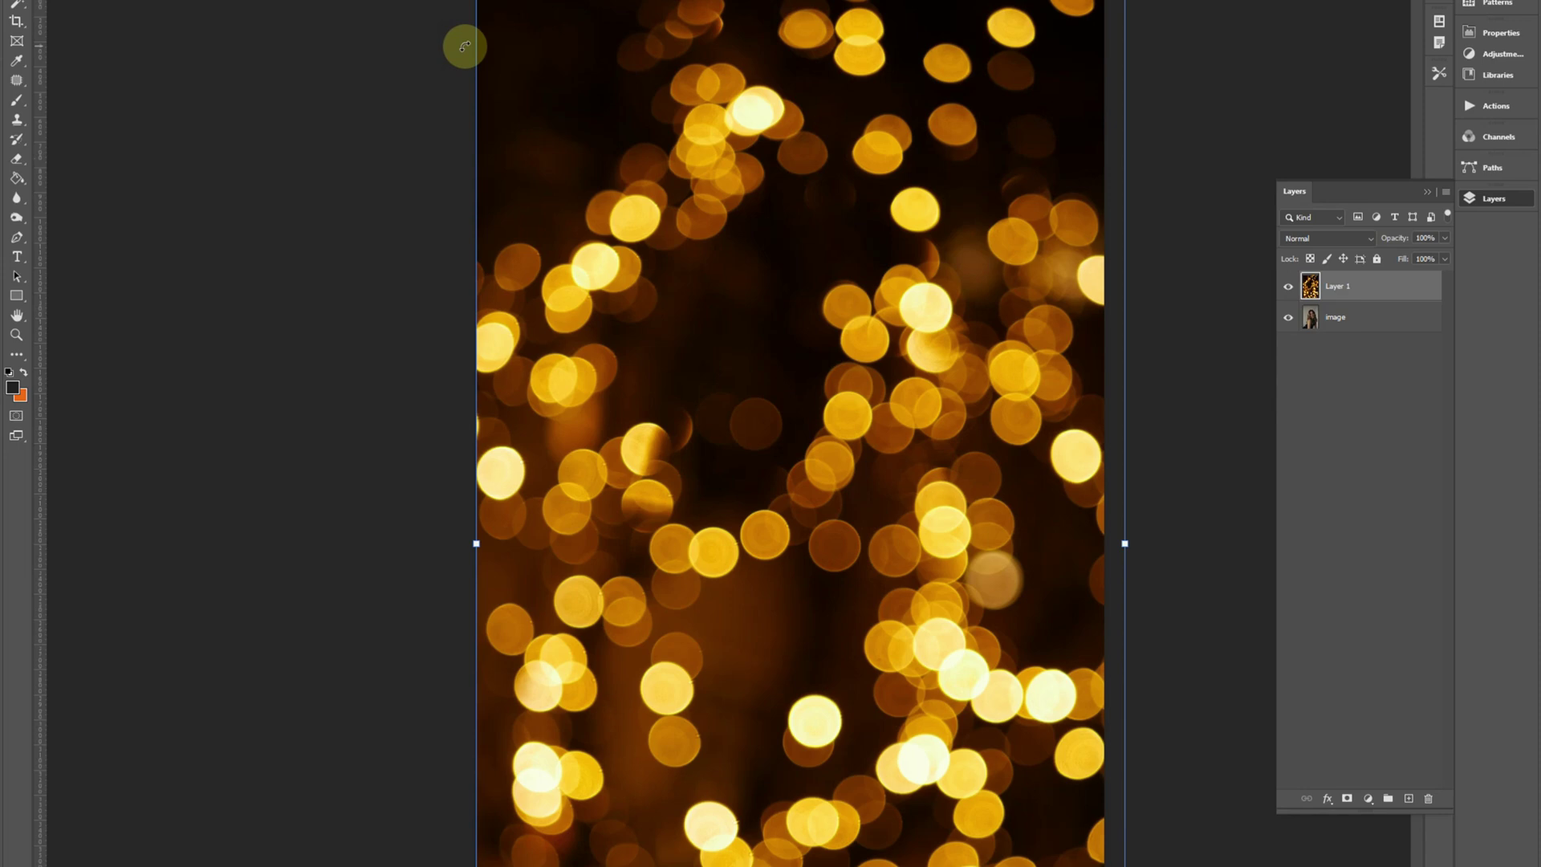
pyautogui.hotkey('ctrl', '-')
pyautogui.moveTo(930, 492); pyautogui.dragTo(922, 492)
pyautogui.hotkey('ctrl', 'z')
pyautogui.press('Return')
pyautogui.hotkey('ctrl', '-')
pyautogui.hotkey('ctrl', '+')
pyautogui.hotkey('ctrl', '+')
# - Set the bokeh layer's blend mode to Screen
pyautogui.click(1313, 238)
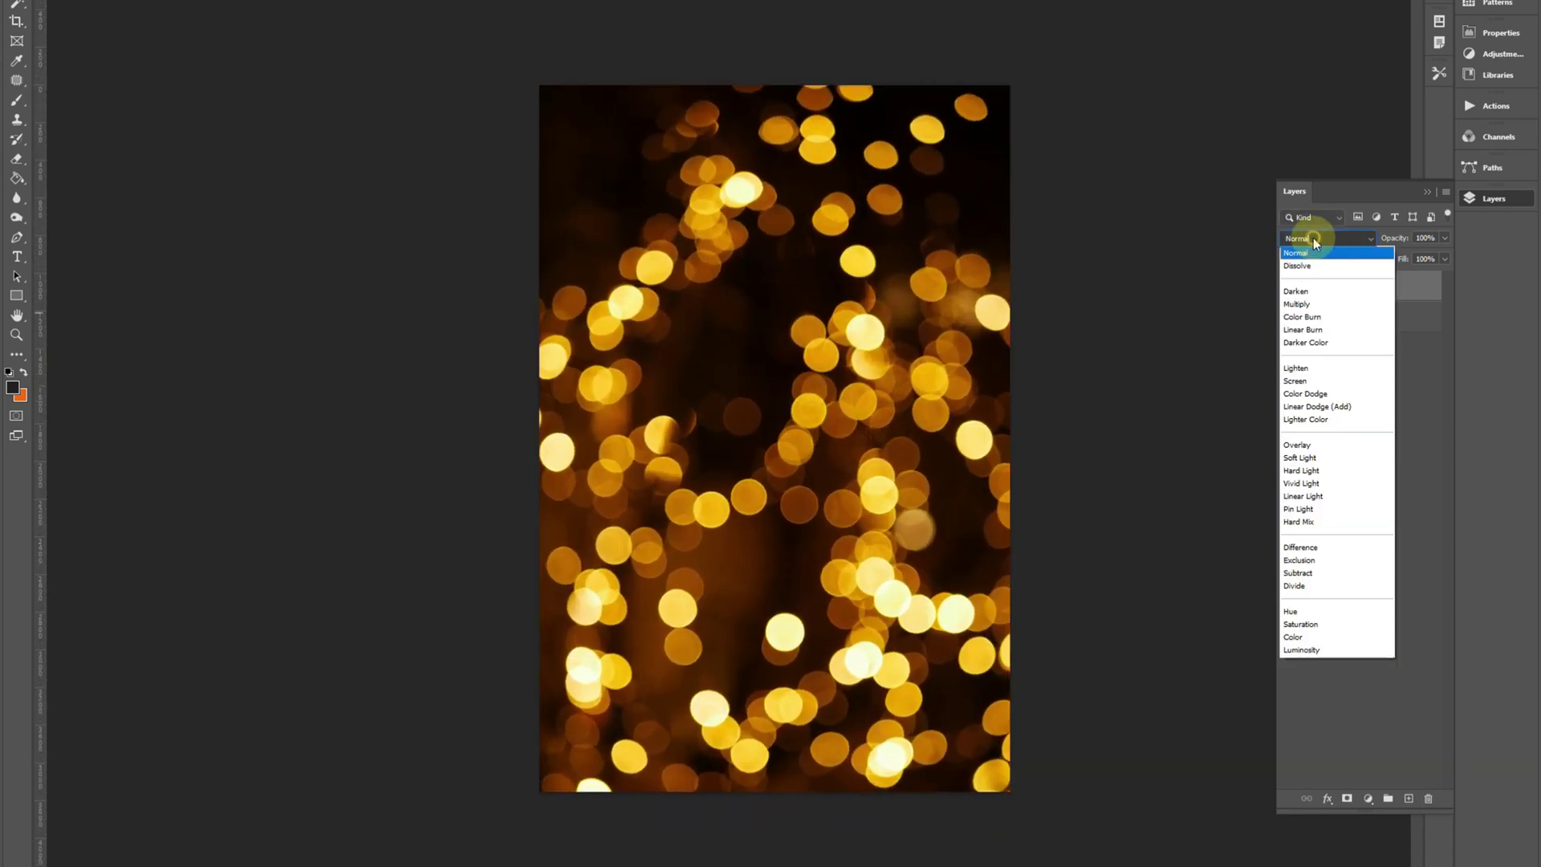
pyautogui.click(1314, 240)
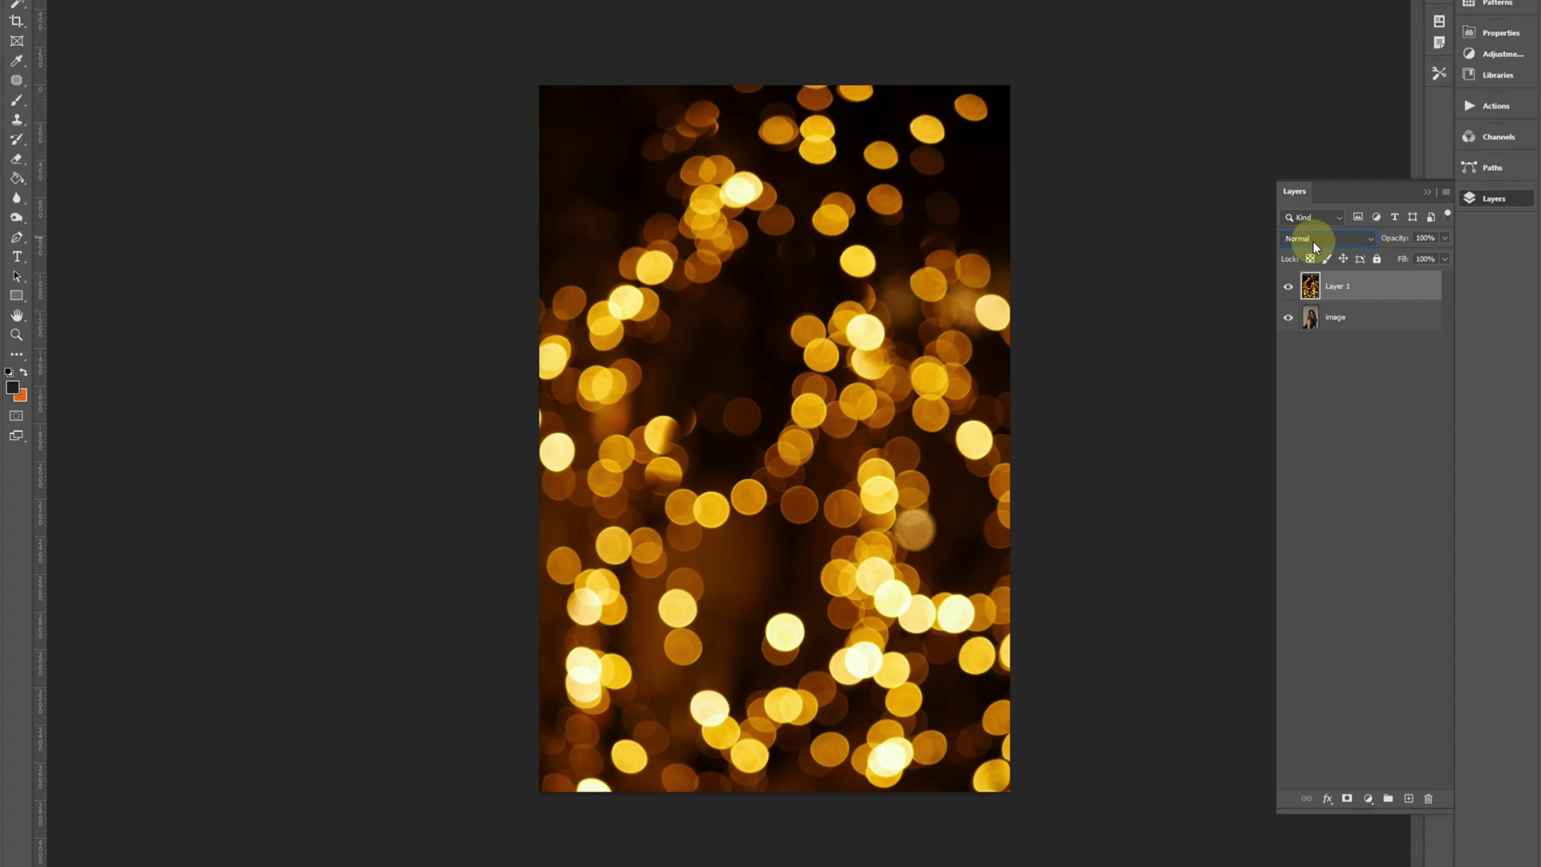
pyautogui.click(1319, 239)
pyautogui.click(1320, 241)
pyautogui.click(1322, 241)
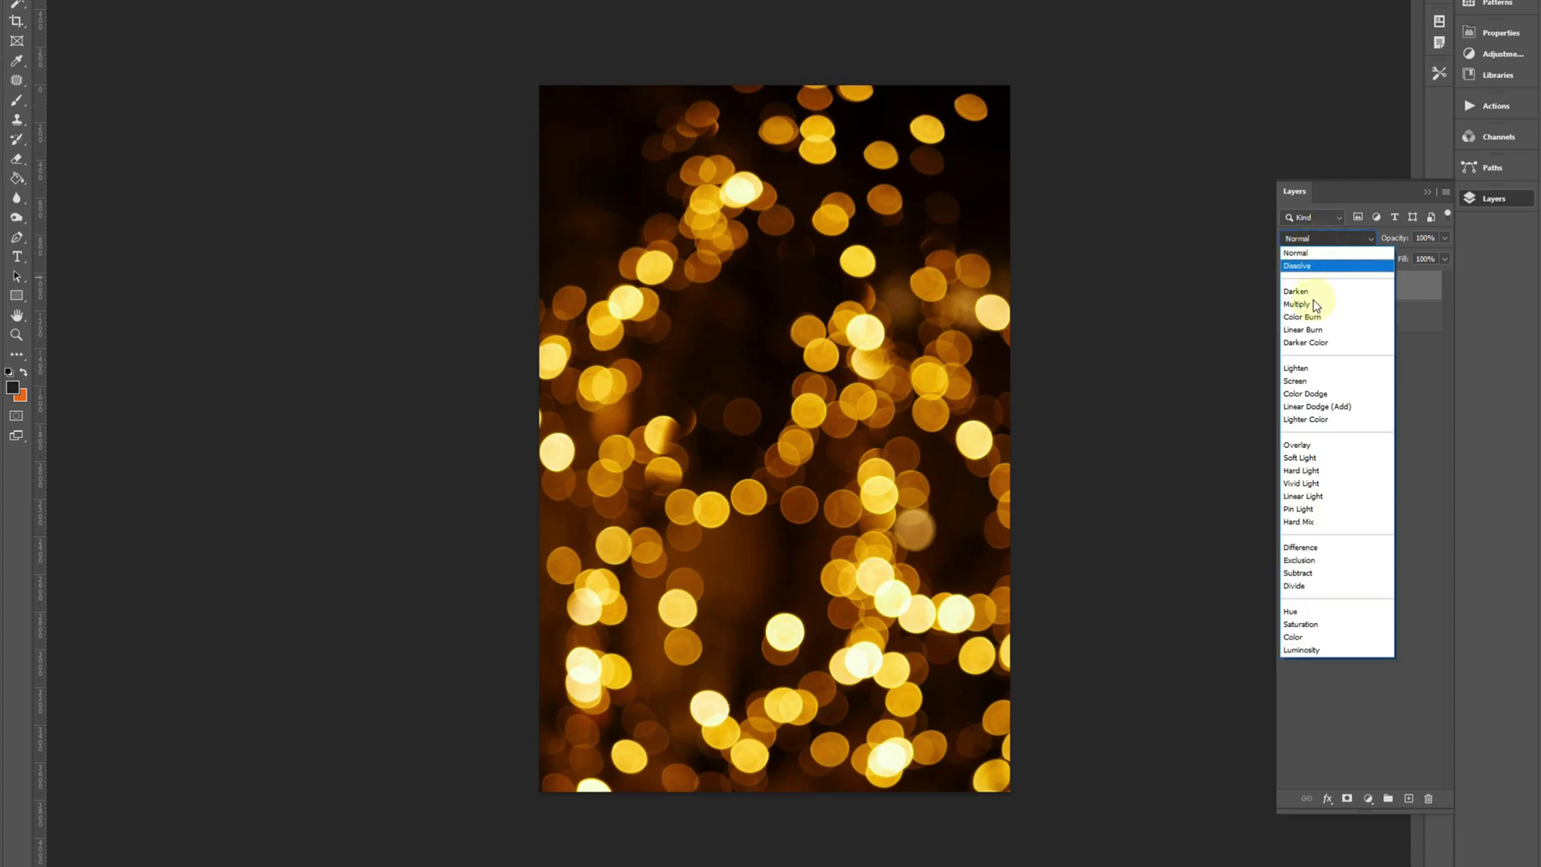
pyautogui.click(1317, 407)
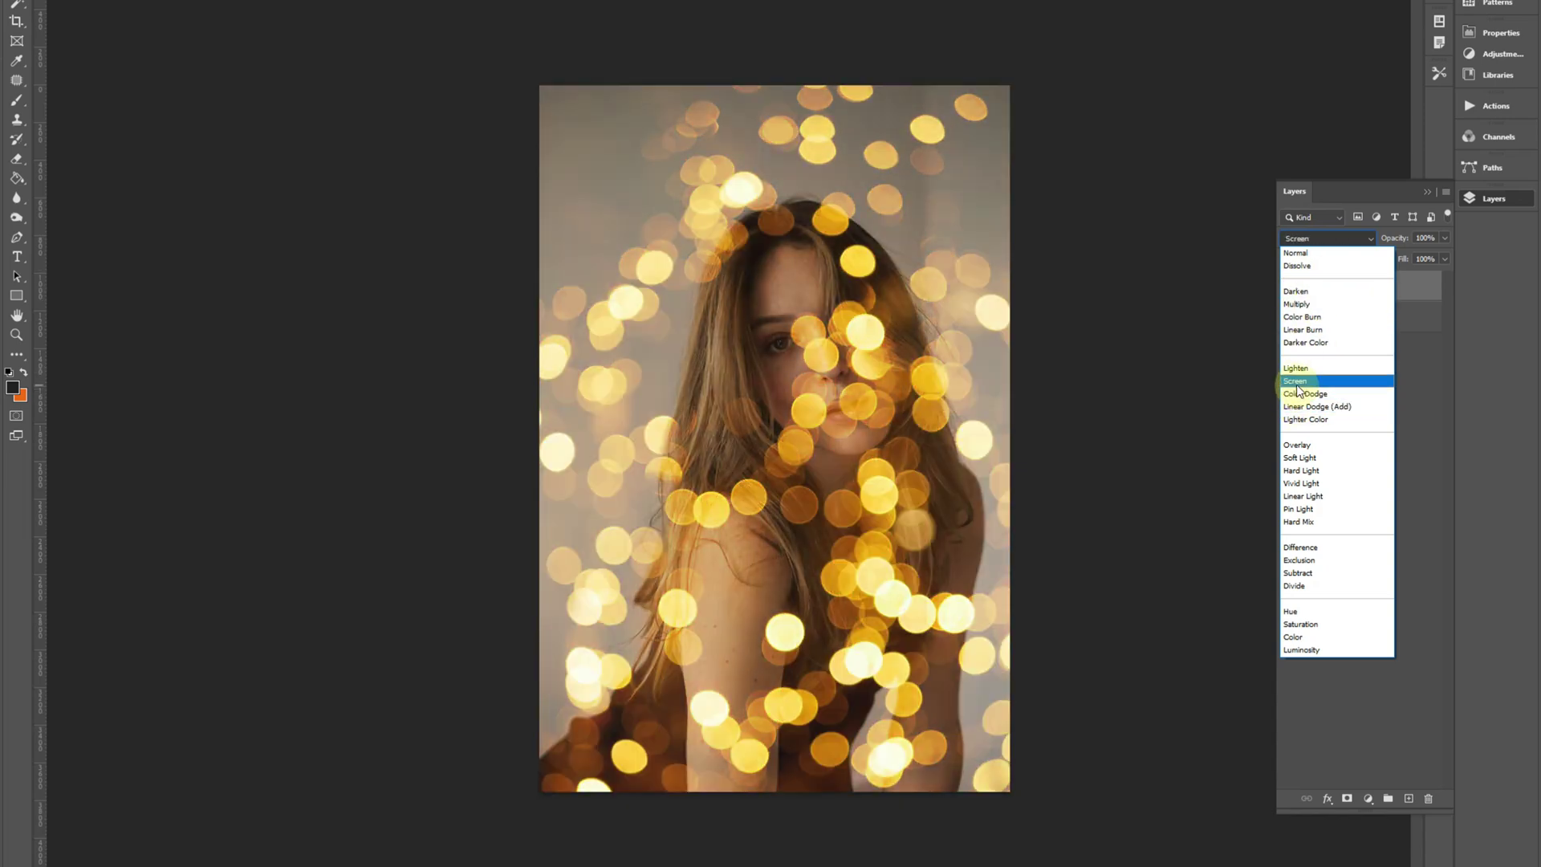
pyautogui.click(1297, 385)
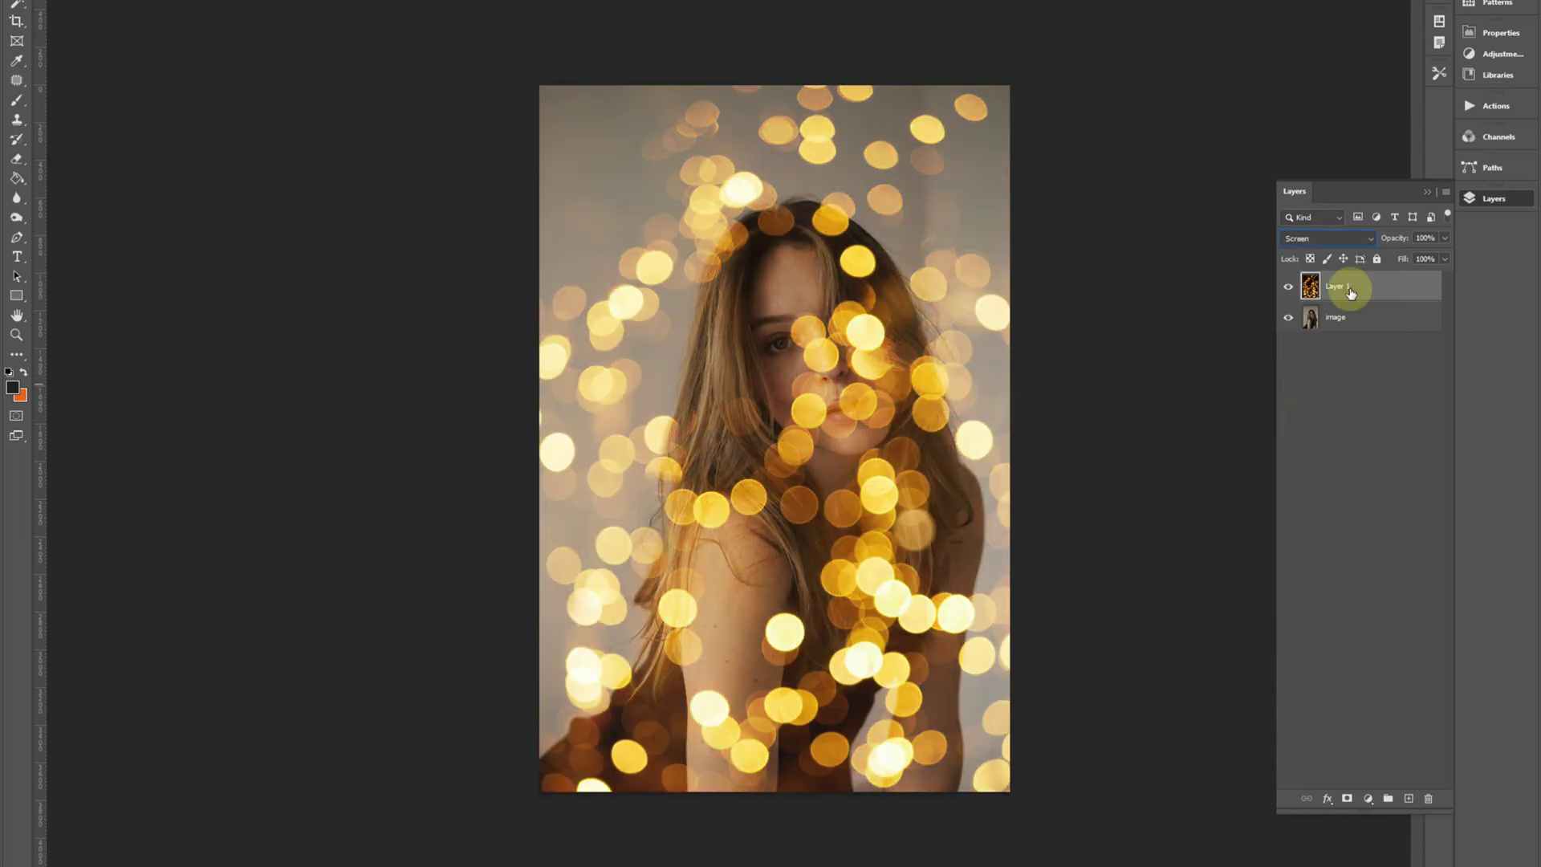
# - Erase the bokeh from her face, hair, chest and right arm with a smaller eraser brush
pyautogui.click(28, 167)
pyautogui.press('[')
pyautogui.press('[')
pyautogui.press('[')
pyautogui.press('[')
pyautogui.moveTo(818, 393)
pyautogui.mouseDown()
pyautogui.moveTo(818, 315)
pyautogui.moveTo(828, 543)
pyautogui.moveTo(814, 615)
pyautogui.moveTo(829, 565)
pyautogui.moveTo(819, 544)
pyautogui.moveTo(796, 679)
pyautogui.moveTo(795, 559)
pyautogui.moveTo(756, 570)
pyautogui.moveTo(738, 718)
pyautogui.moveTo(805, 661)
pyautogui.moveTo(809, 533)
pyautogui.mouseUp()
pyautogui.moveTo(814, 318)
pyautogui.mouseDown()
pyautogui.moveTo(802, 292)
pyautogui.moveTo(778, 498)
pyautogui.moveTo(829, 602)
pyautogui.moveTo(864, 575)
pyautogui.moveTo(856, 586)
pyautogui.mouseUp()
pyautogui.click(858, 588)
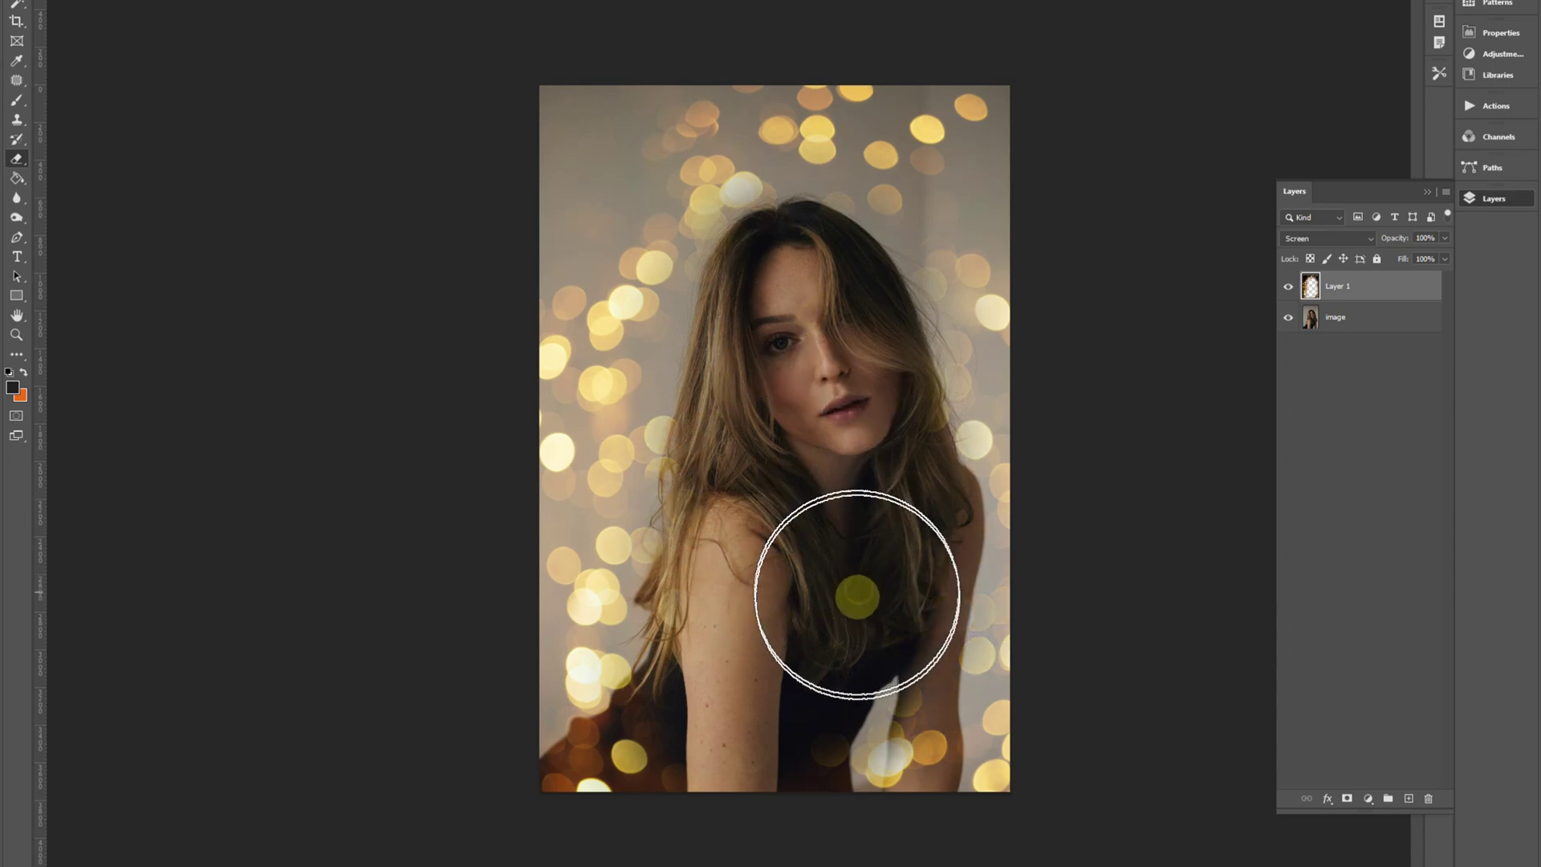
pyautogui.click(861, 601)
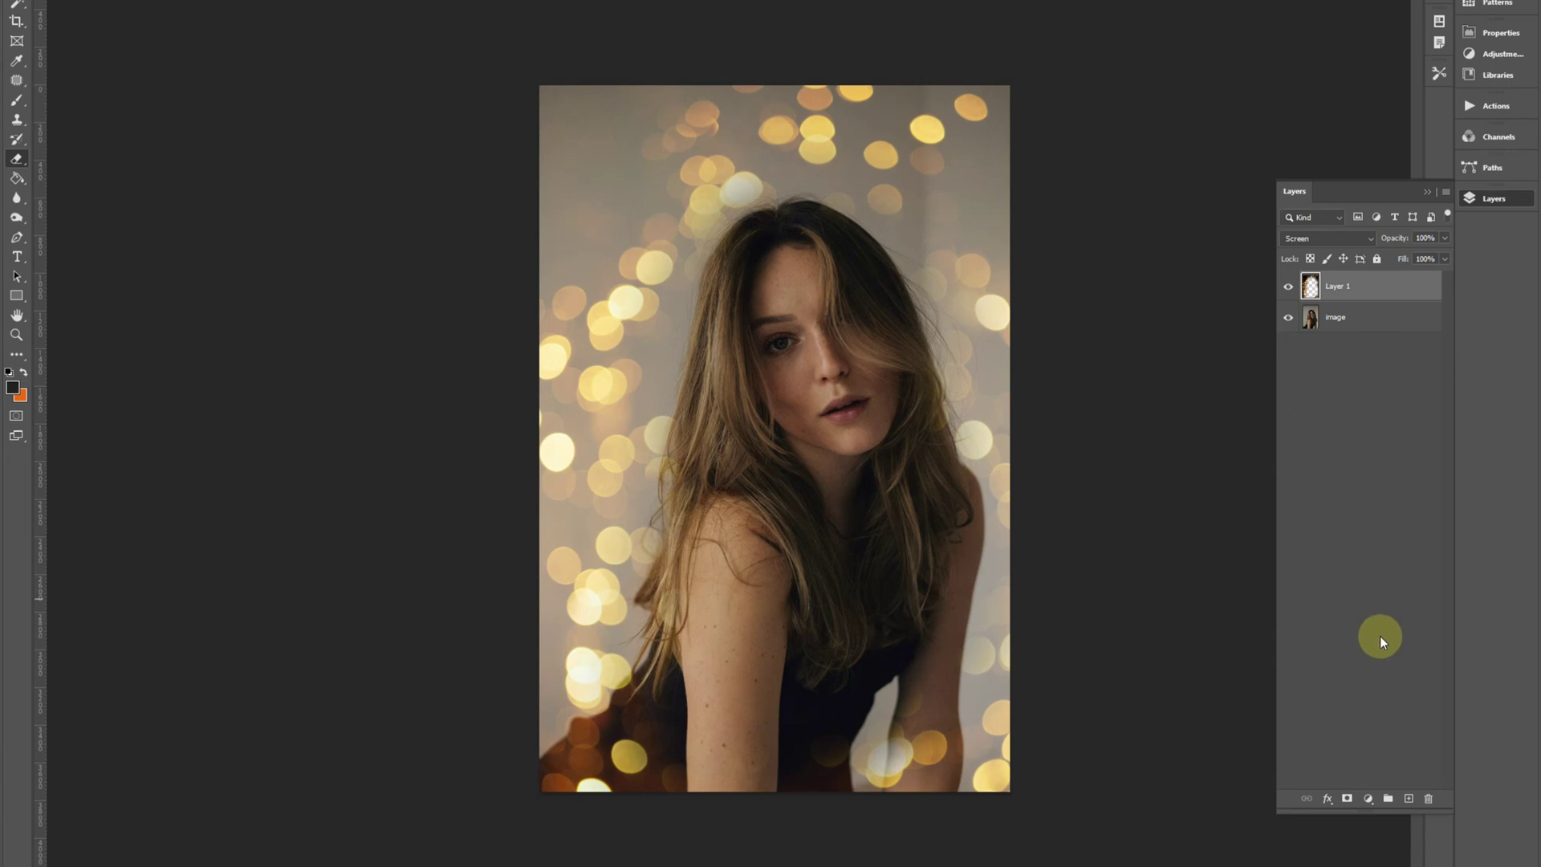
# - Lower the bokeh layer's Hue/Saturation saturation to about -68
pyautogui.press('v')
pyautogui.hotkey('ctrl', 'u')
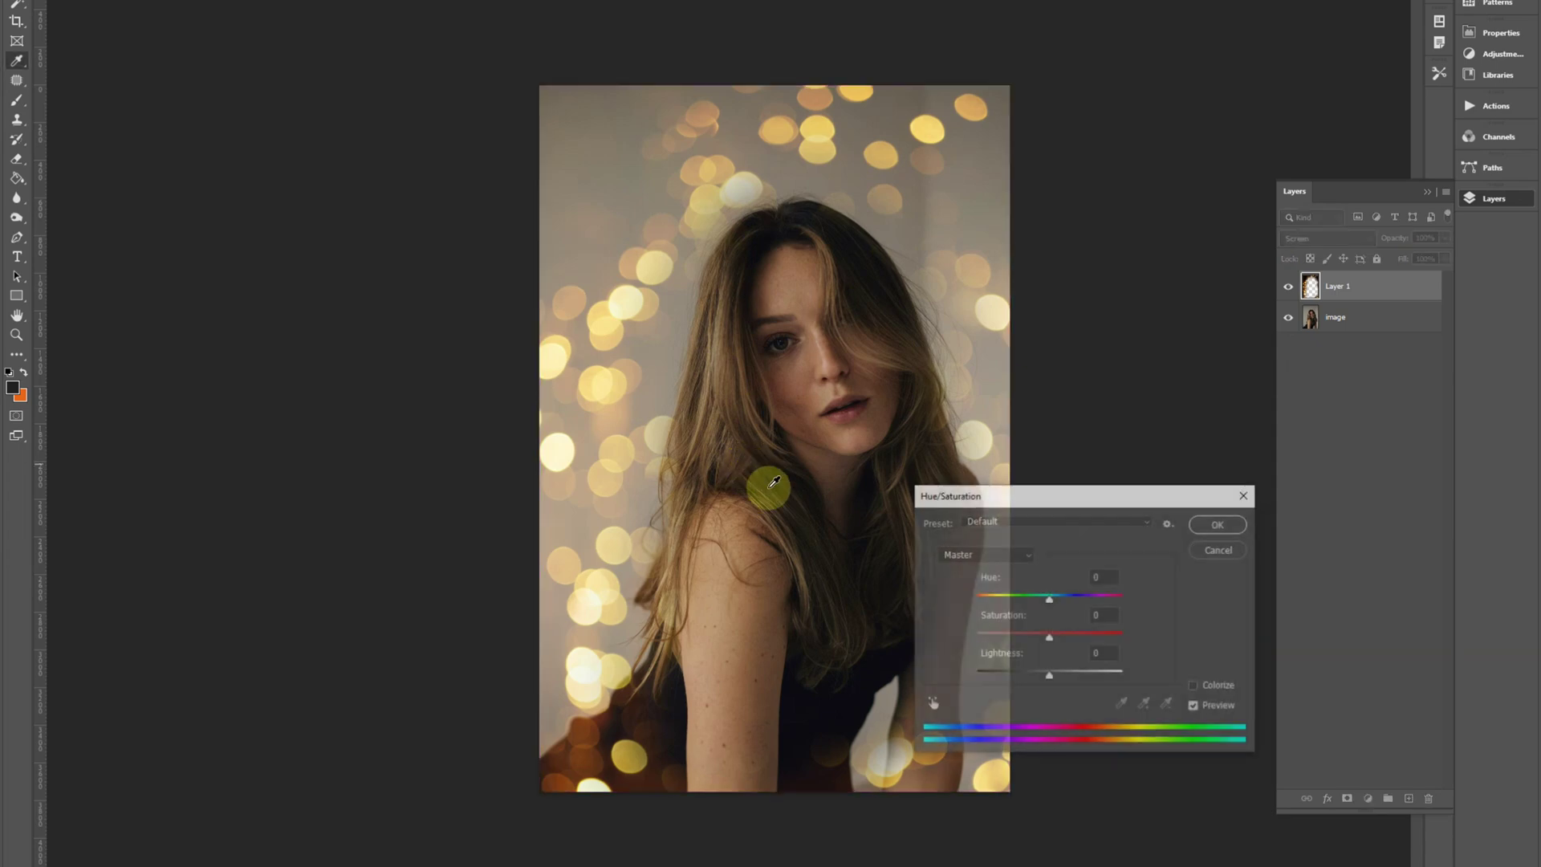
pyautogui.moveTo(1046, 635); pyautogui.dragTo(996, 642)
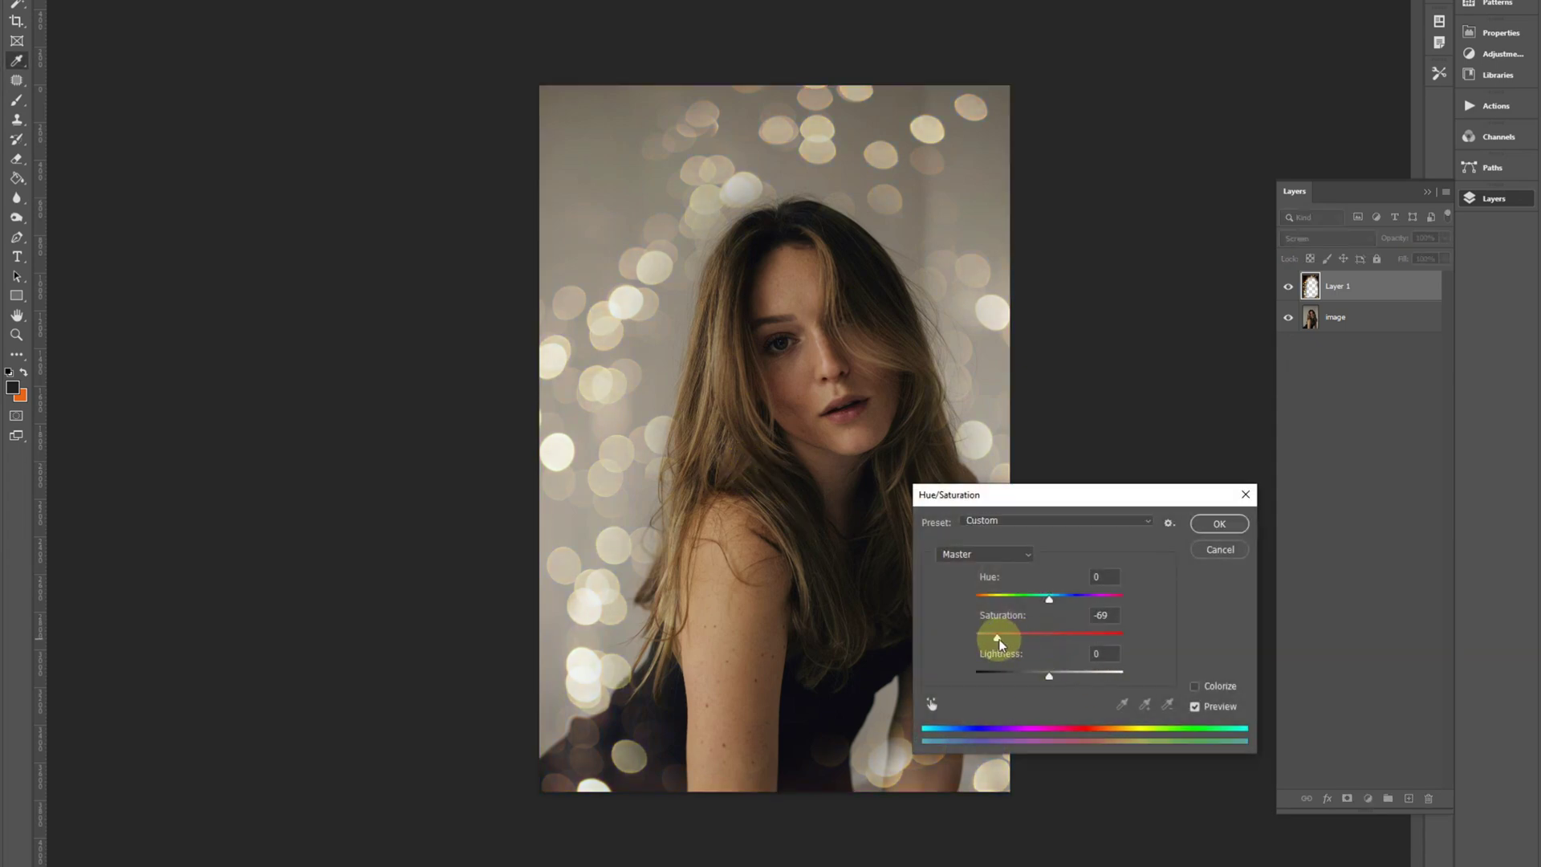
pyautogui.press('Return')
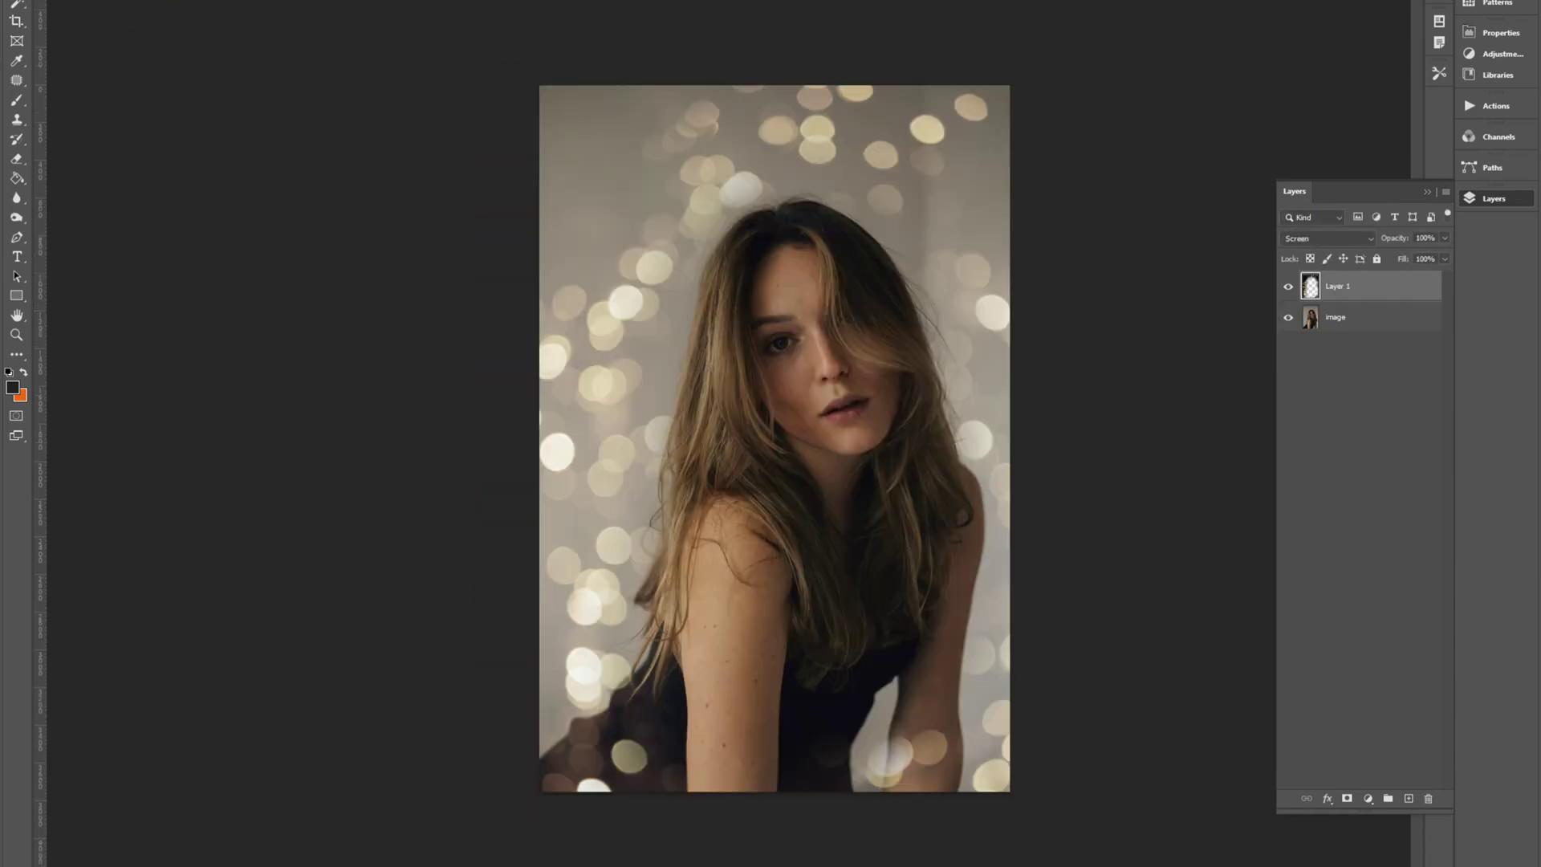
# - Paste the blurred pastel streaks image as Layer 2 and shift it left and up
pyautogui.hotkey('ctrl', 'v')
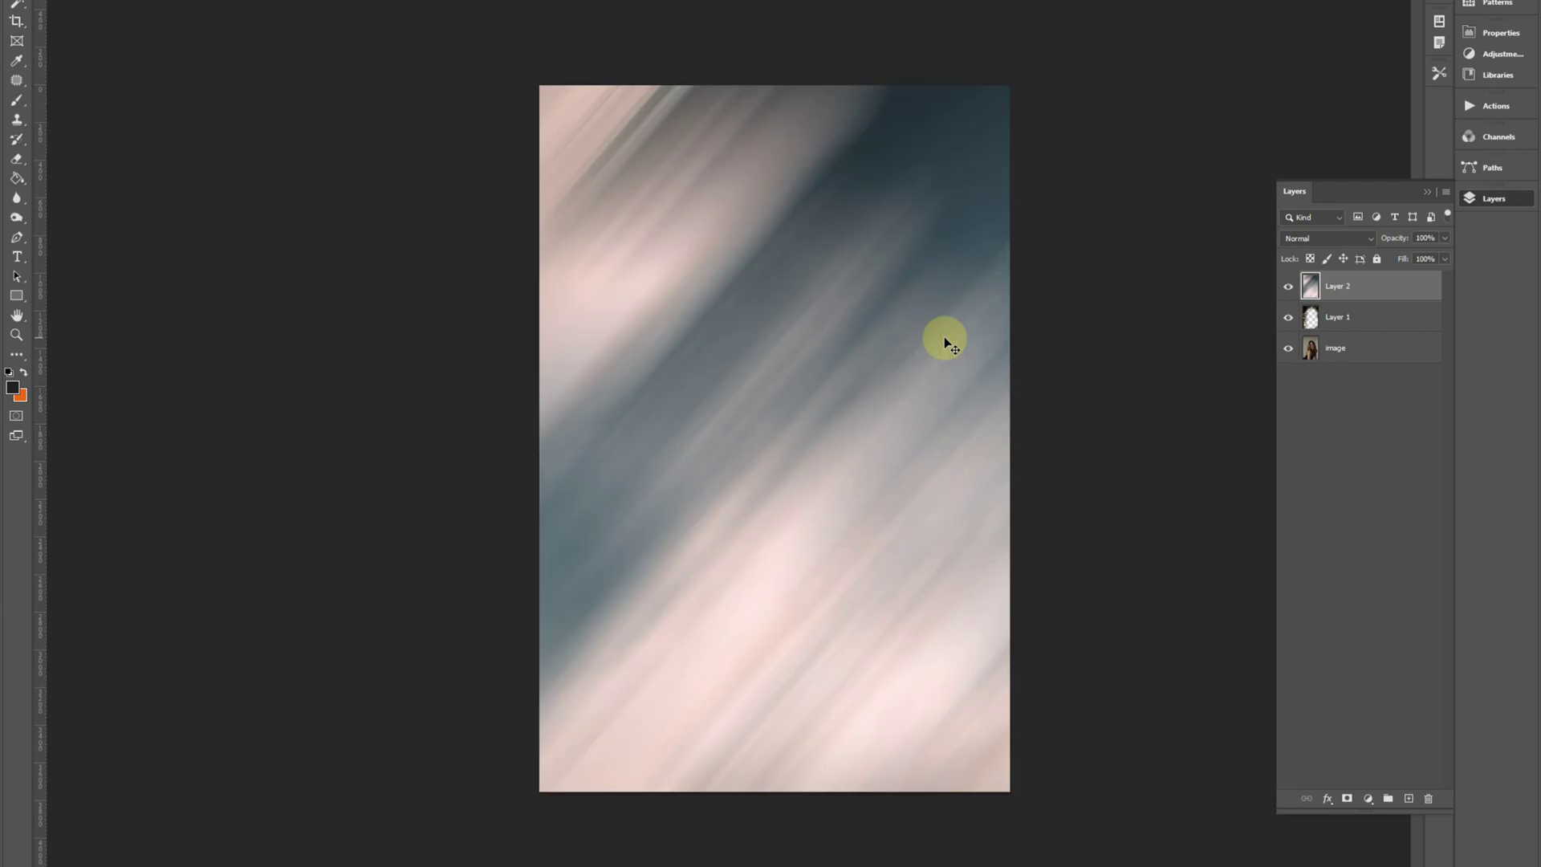
pyautogui.moveTo(963, 602)
pyautogui.mouseDown()
pyautogui.moveTo(720, 529)
pyautogui.moveTo(860, 471)
pyautogui.moveTo(870, 578)
pyautogui.moveTo(887, 522)
pyautogui.moveTo(875, 556)
pyautogui.moveTo(960, 554)
pyautogui.moveTo(918, 561)
pyautogui.moveTo(892, 594)
pyautogui.mouseUp()
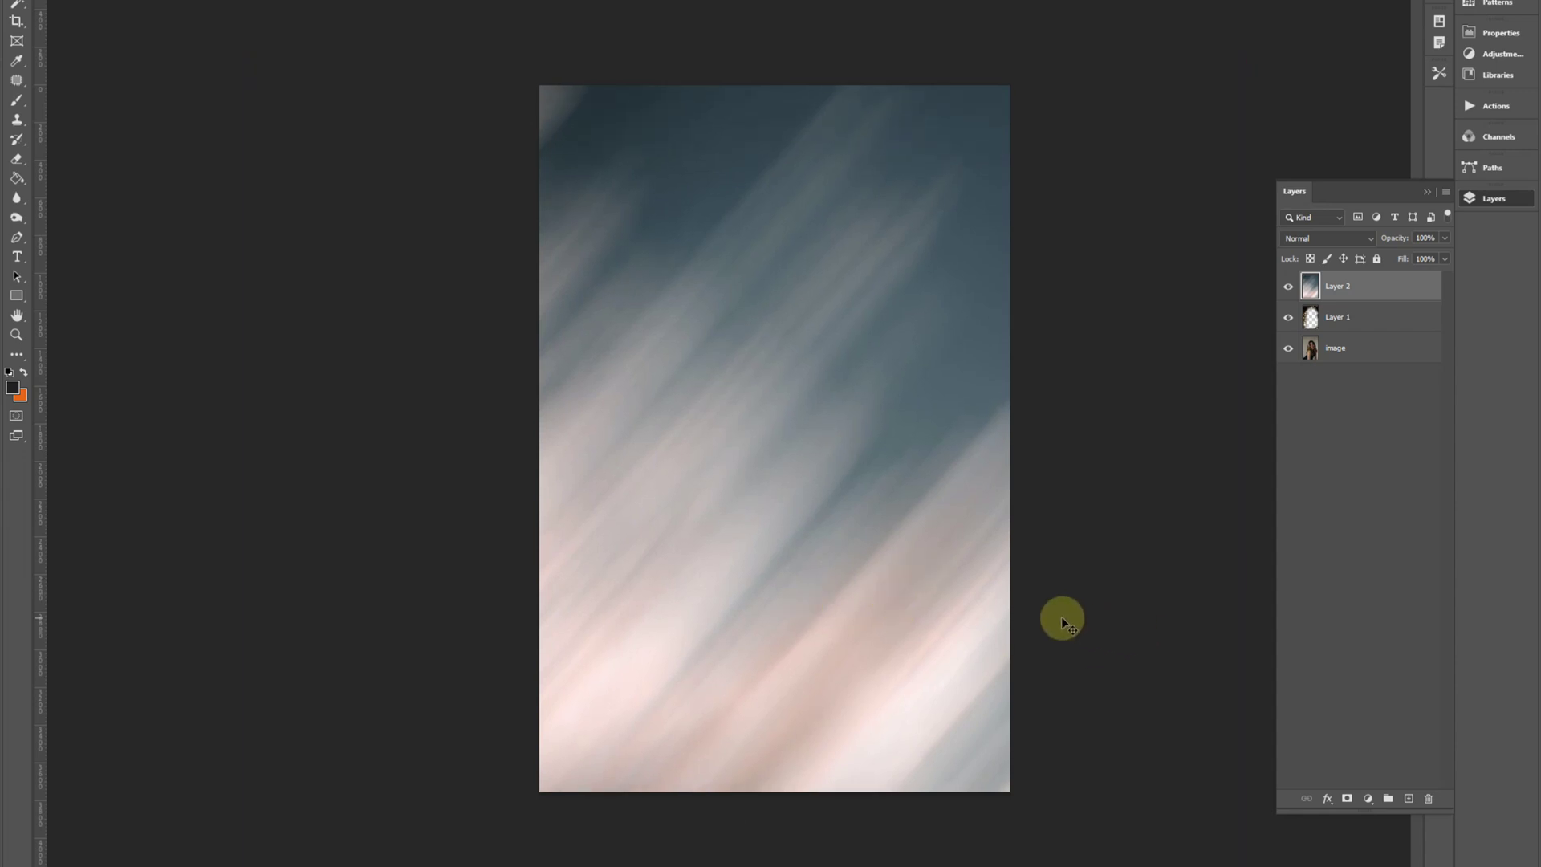
pyautogui.hotkey('ctrl', 't')
pyautogui.hotkey('ctrl', '-')
pyautogui.hotkey('ctrl', '+')
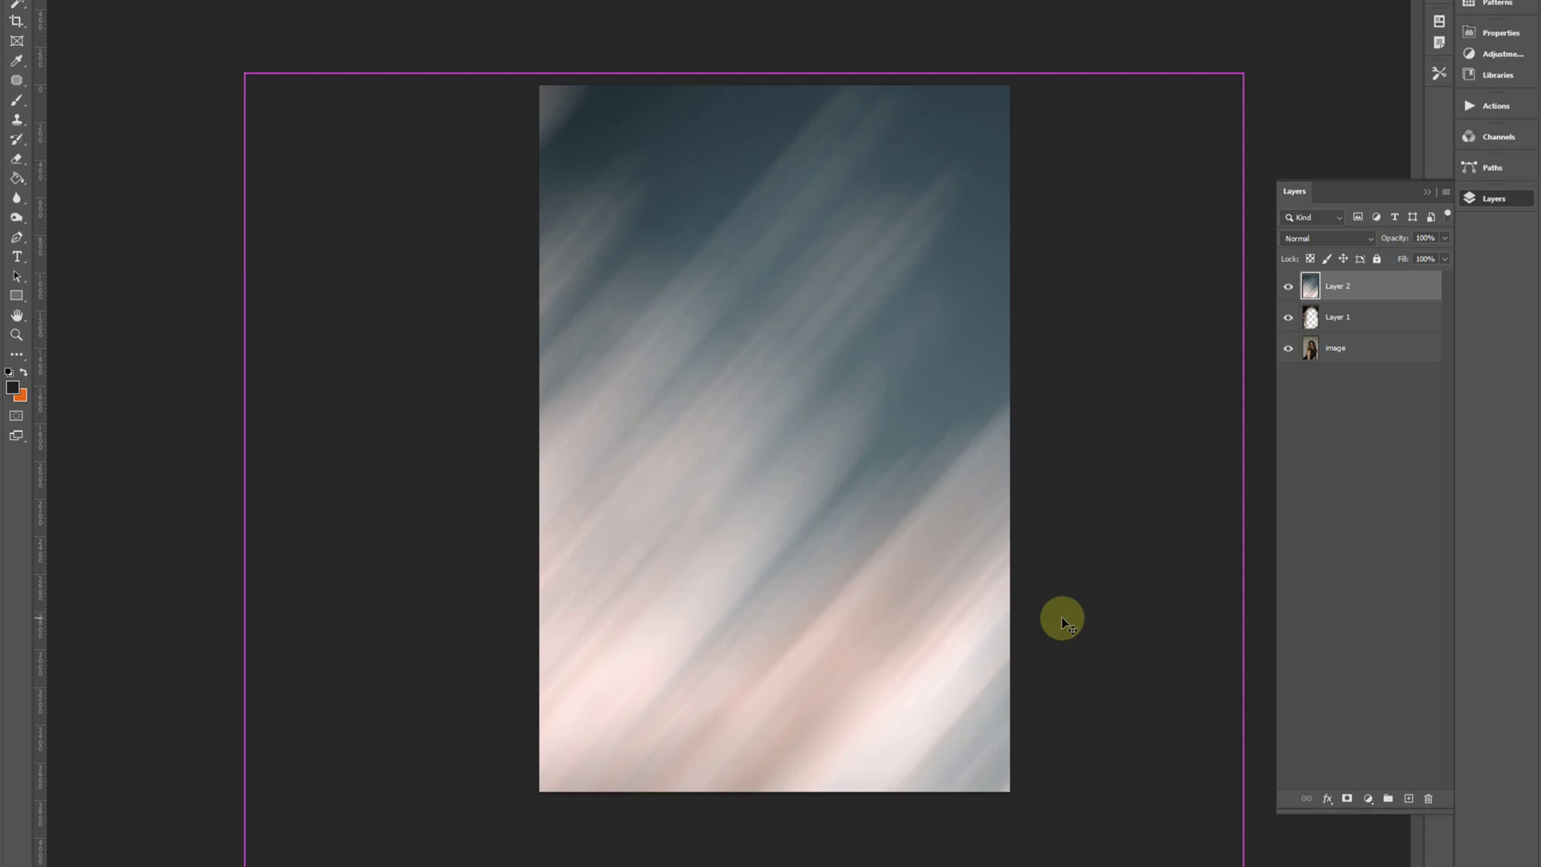
pyautogui.press('Return')
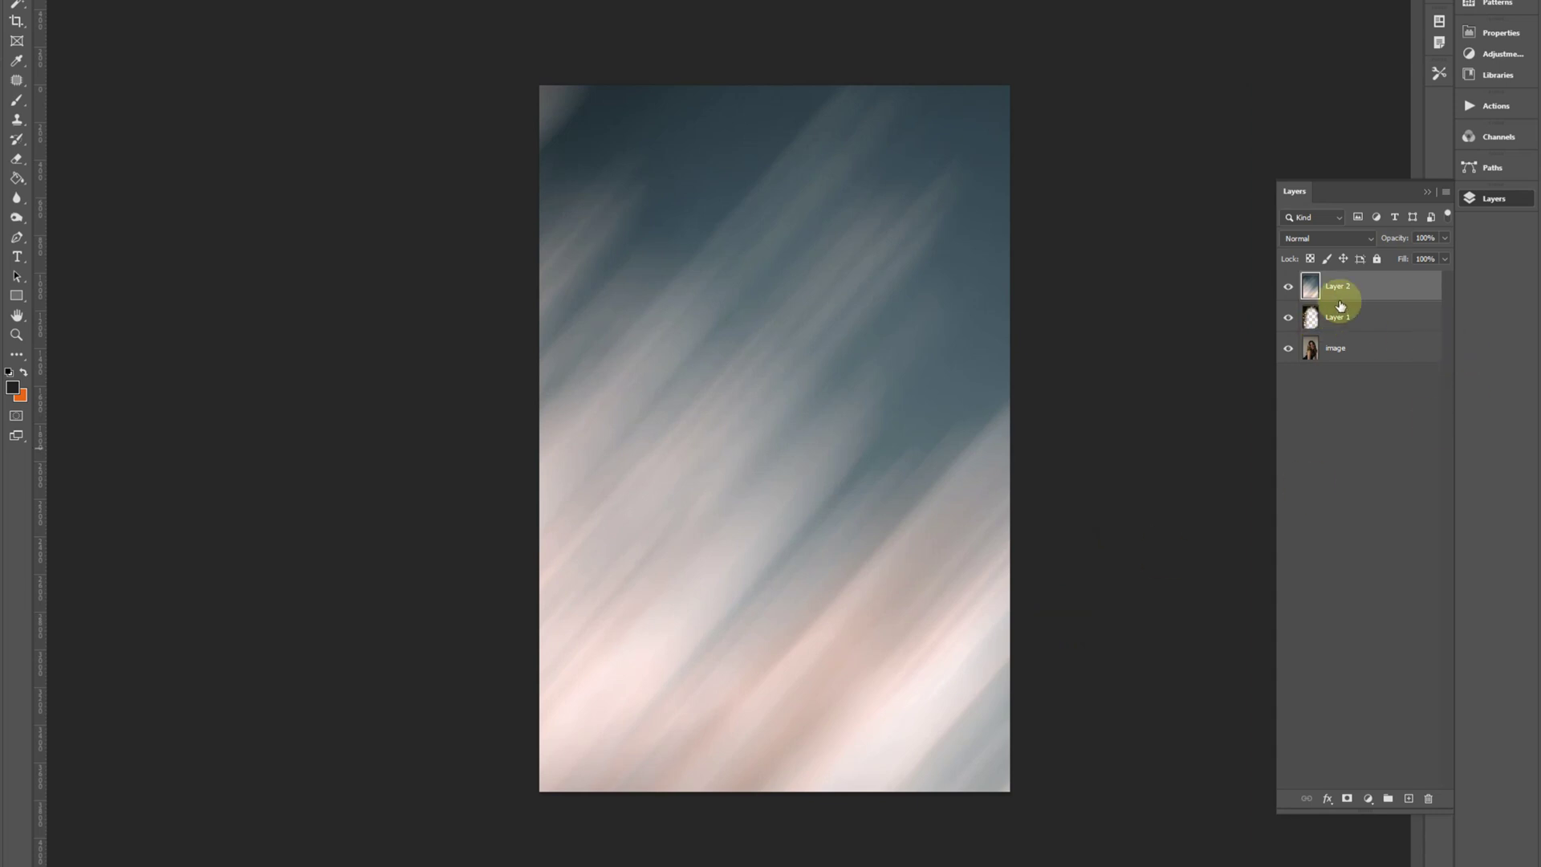
pyautogui.click(1323, 240)
pyautogui.click(1323, 240)
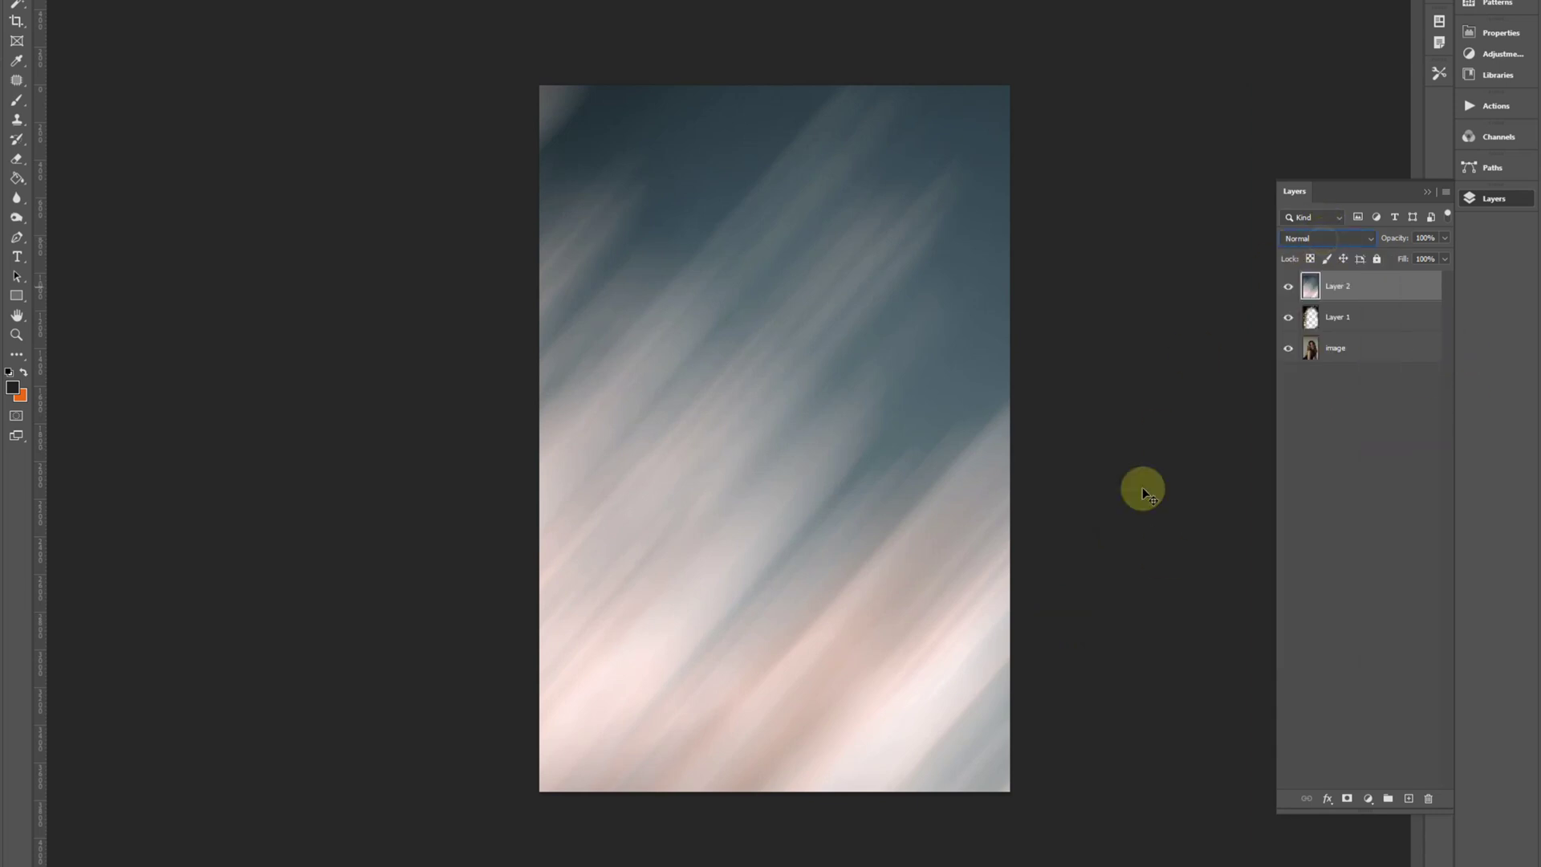
# - Scale Layer 2, rotate it about 11° counter-clockwise and move it down-left
pyautogui.hotkey('ctrl', 't')
pyautogui.moveTo(1251, 632); pyautogui.dragTo(822, 606)
pyautogui.moveTo(401, 602); pyautogui.dragTo(162, 603)
pyautogui.moveTo(711, 530); pyautogui.dragTo(768, 613)
pyautogui.moveTo(1145, 364); pyautogui.dragTo(1153, 240)
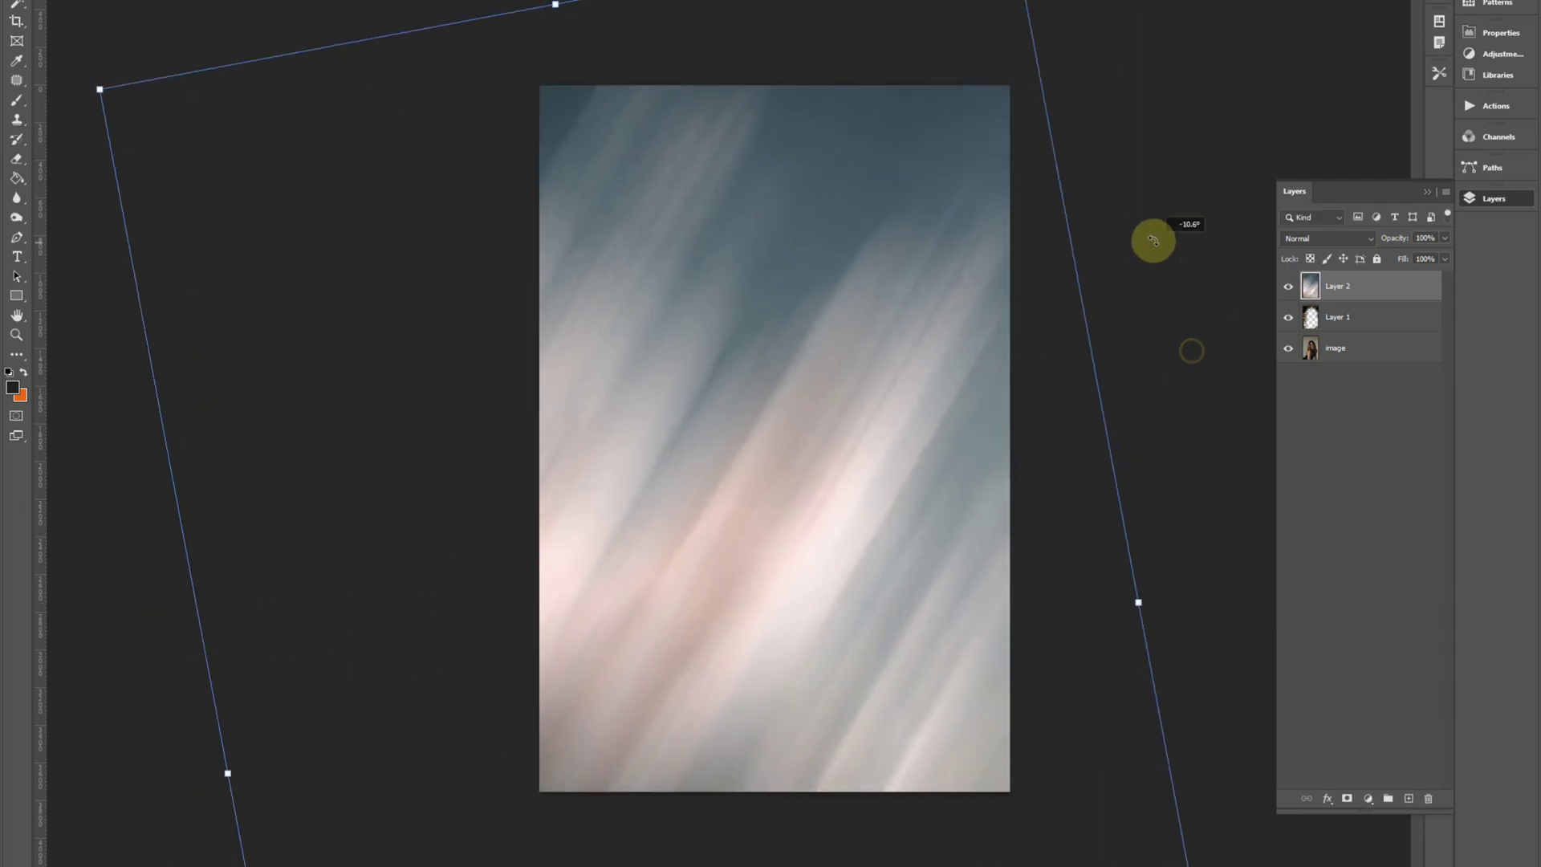
pyautogui.press('Return')
pyautogui.moveTo(968, 509); pyautogui.dragTo(958, 531)
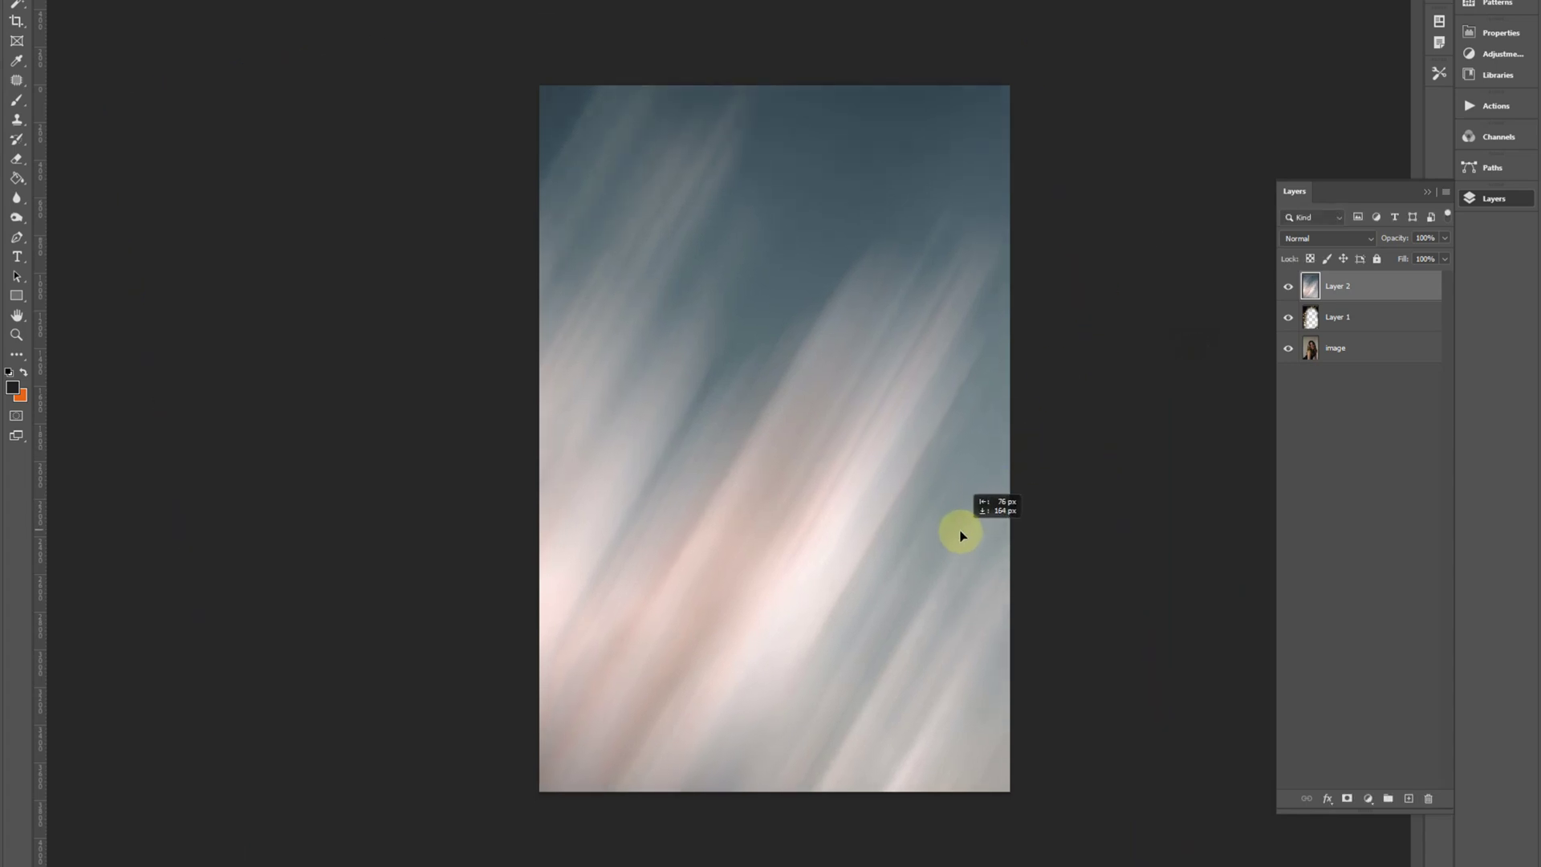
pyautogui.click(1323, 240)
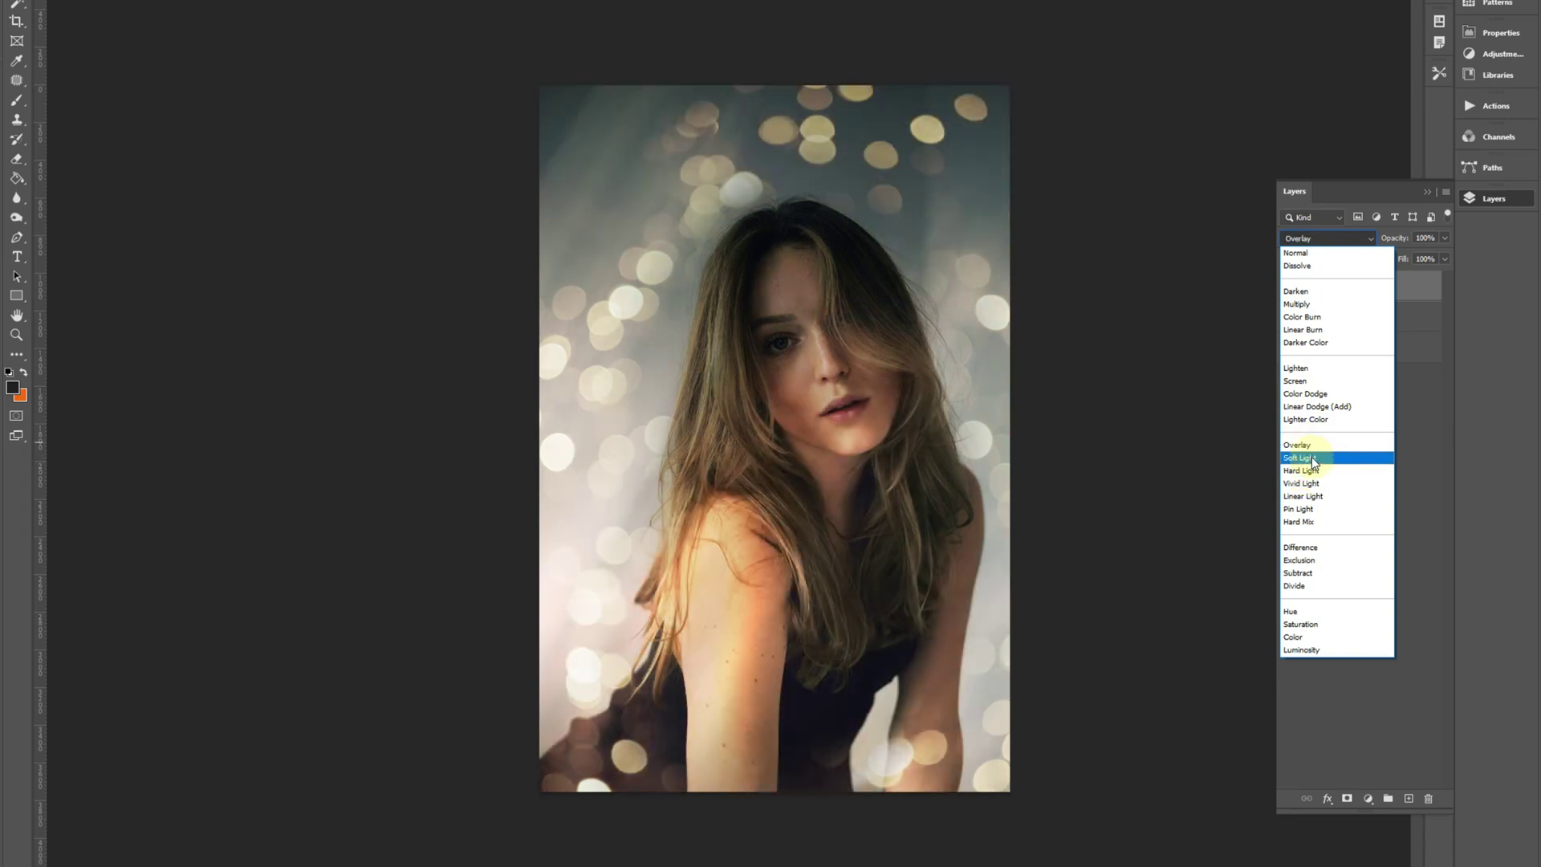
# - Try Soft Light on Layer 2, settle on Screen, and nudge the streaks down-left
pyautogui.click(1307, 458)
pyautogui.click(1289, 286)
pyautogui.click(1288, 286)
pyautogui.click(1288, 286)
pyautogui.click(1288, 286)
pyautogui.click(1301, 238)
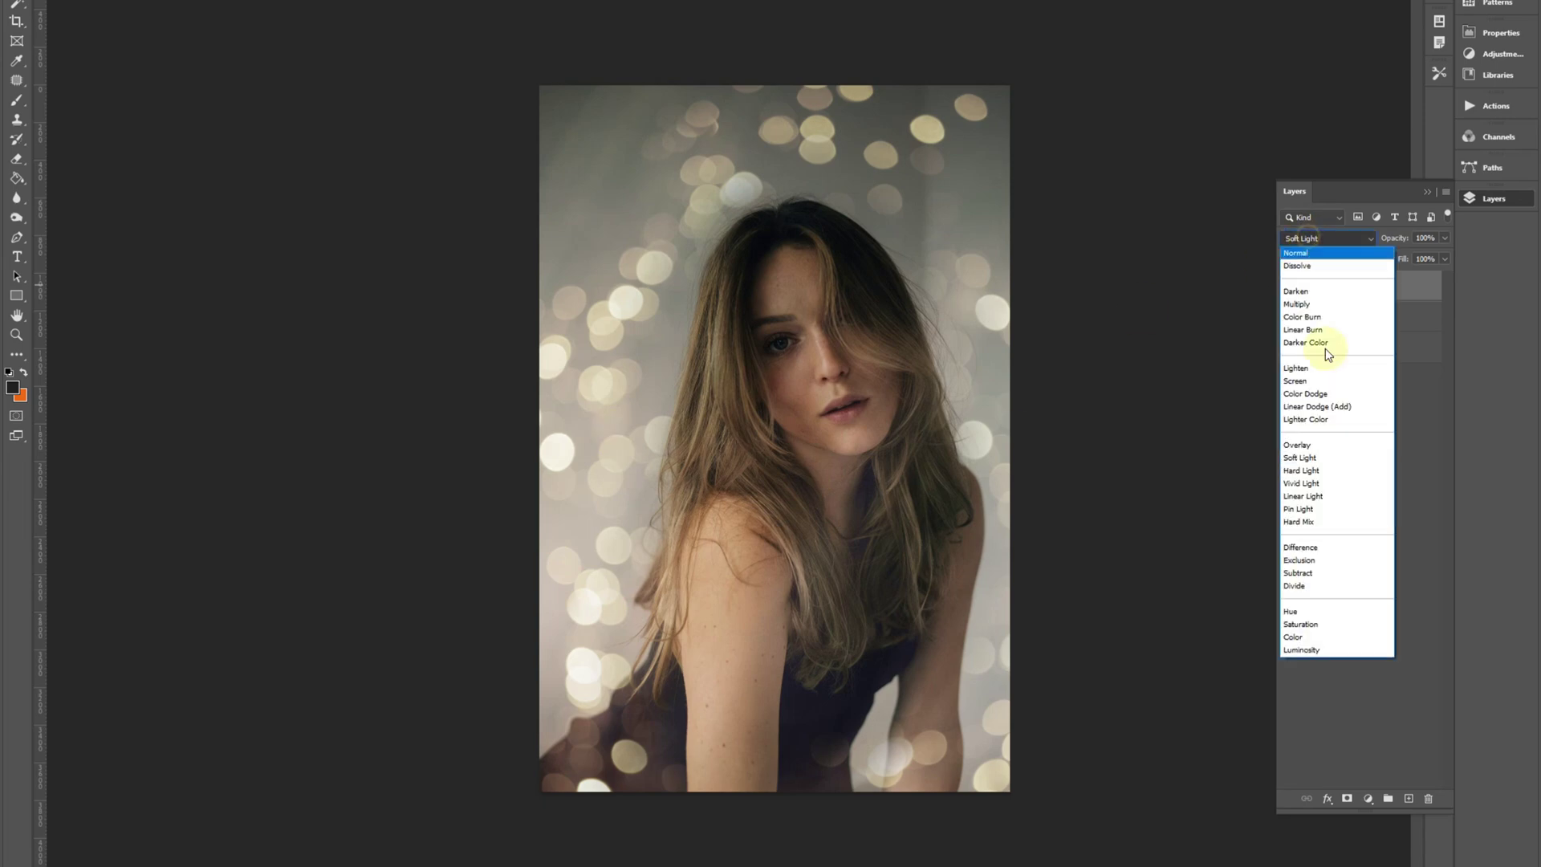
pyautogui.click(1301, 380)
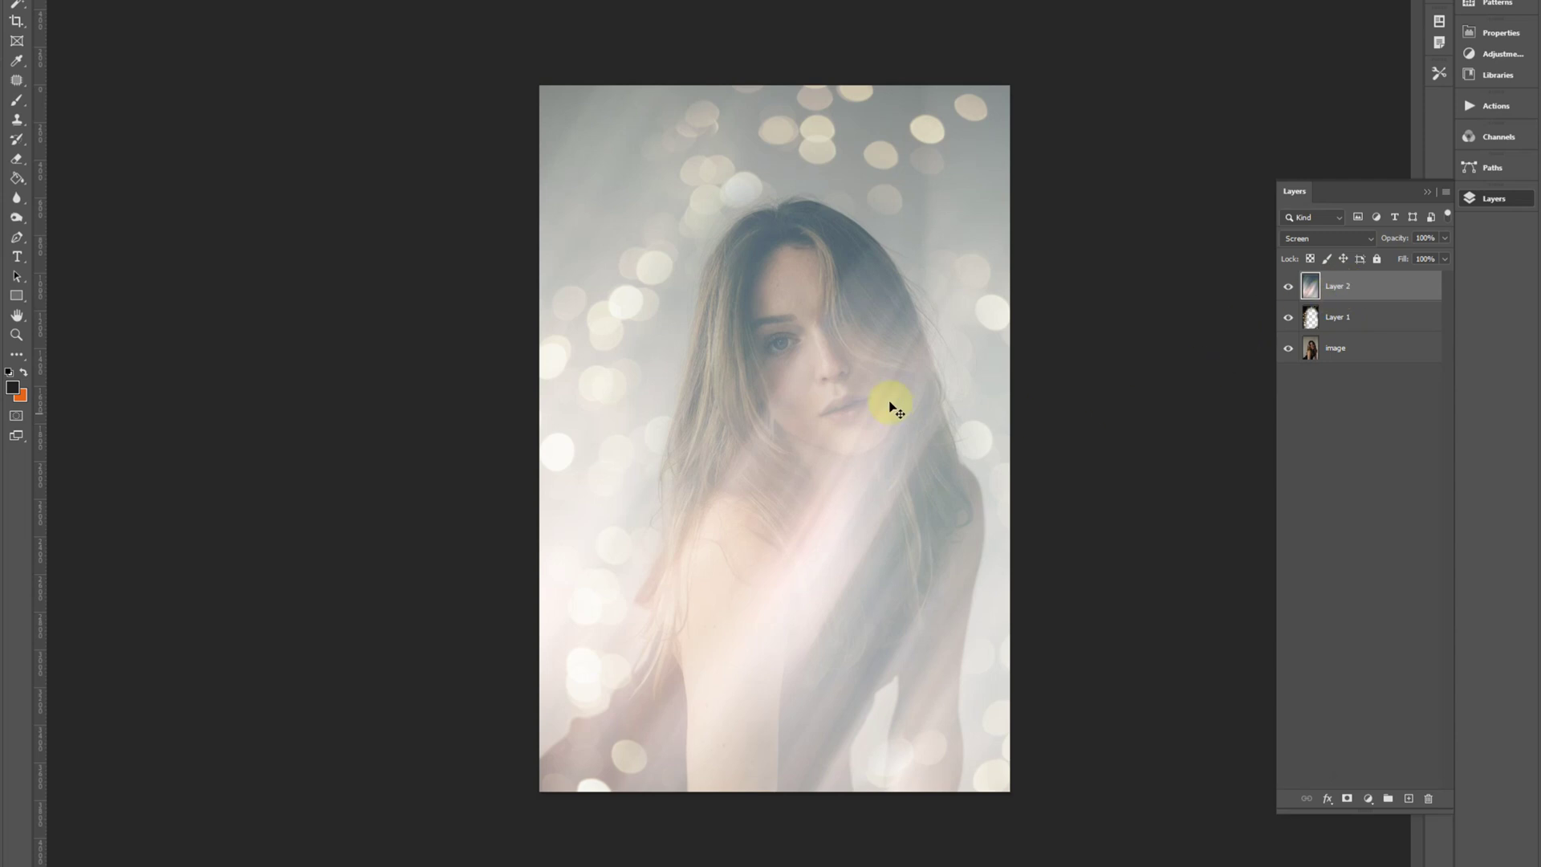
pyautogui.moveTo(888, 406)
pyautogui.mouseDown()
pyautogui.moveTo(857, 470)
pyautogui.moveTo(912, 417)
pyautogui.moveTo(857, 432)
pyautogui.moveTo(880, 435)
pyautogui.mouseUp()
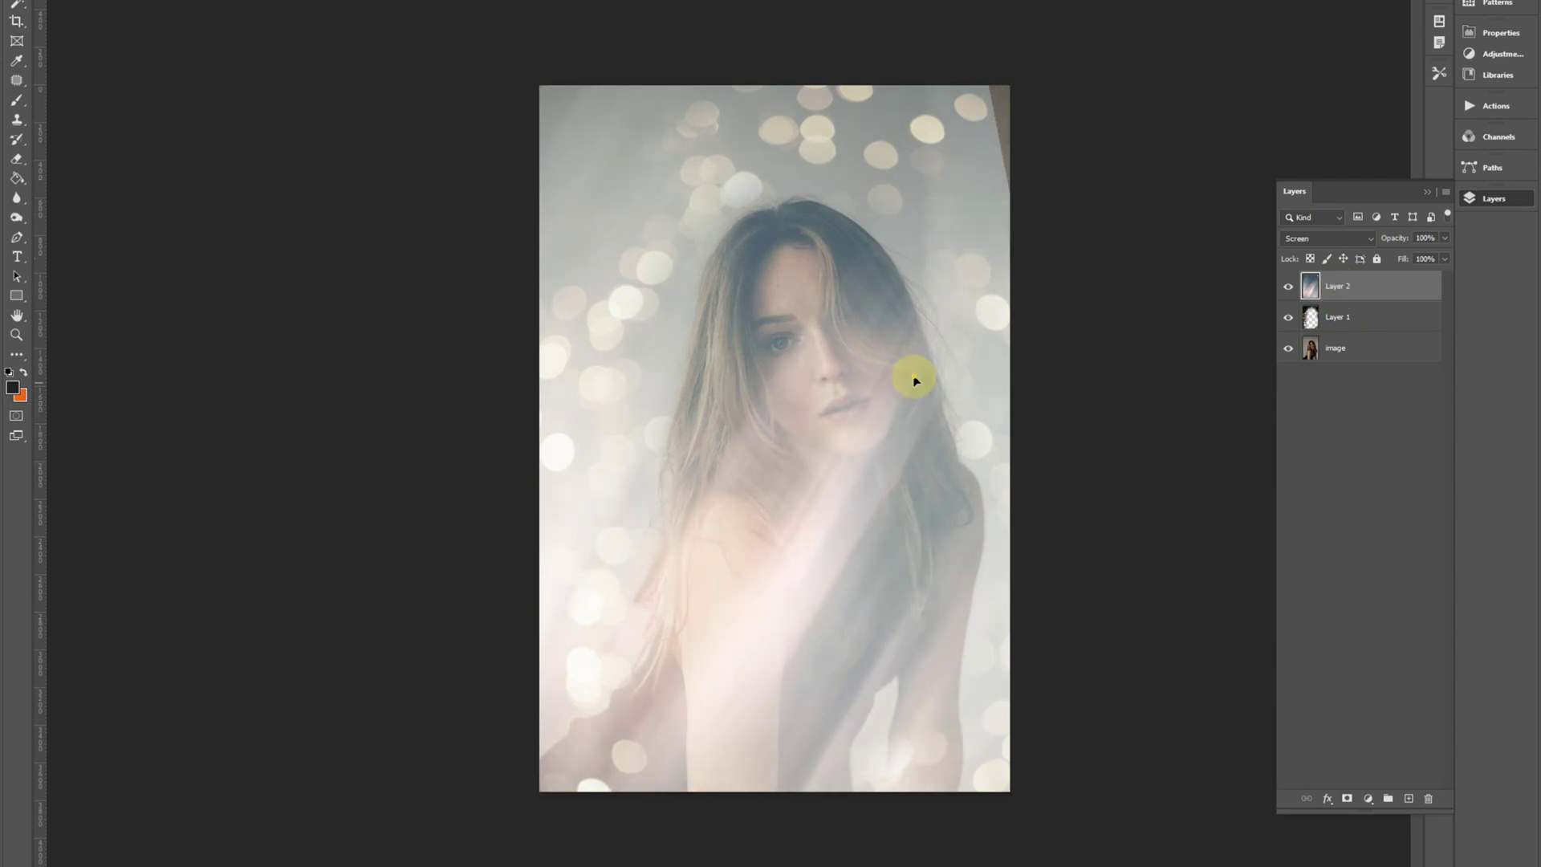
# - Add a layer mask to Layer 2 with a gradient from the bottom-left corner to the face
pyautogui.click(1348, 800)
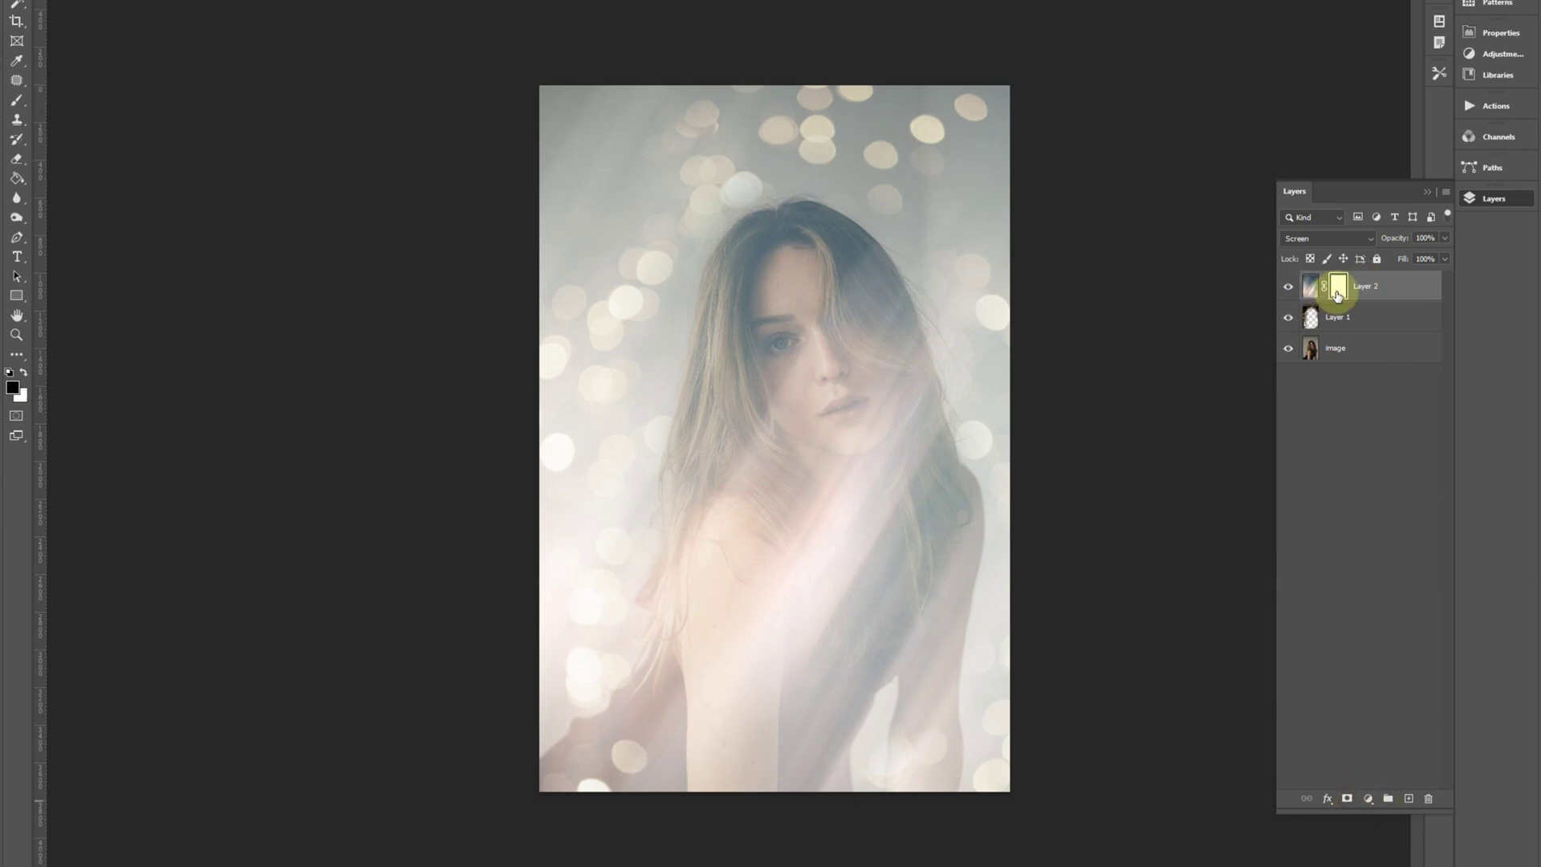
pyautogui.click(1310, 287)
pyautogui.click(1339, 286)
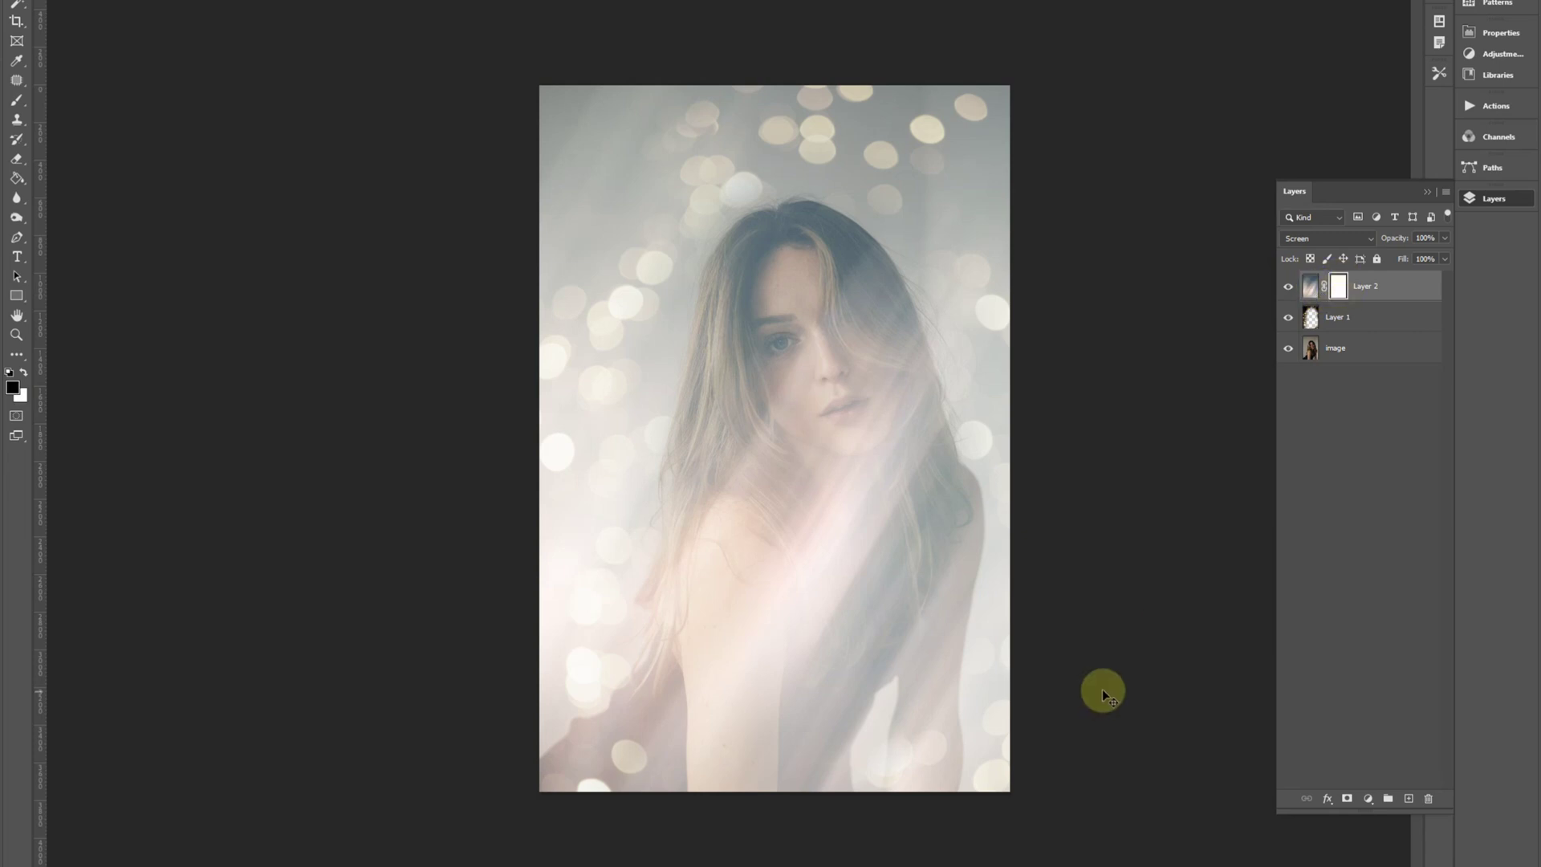
pyautogui.rightClick(17, 178)
pyautogui.click(54, 172)
pyautogui.moveTo(568, 796); pyautogui.dragTo(821, 285)
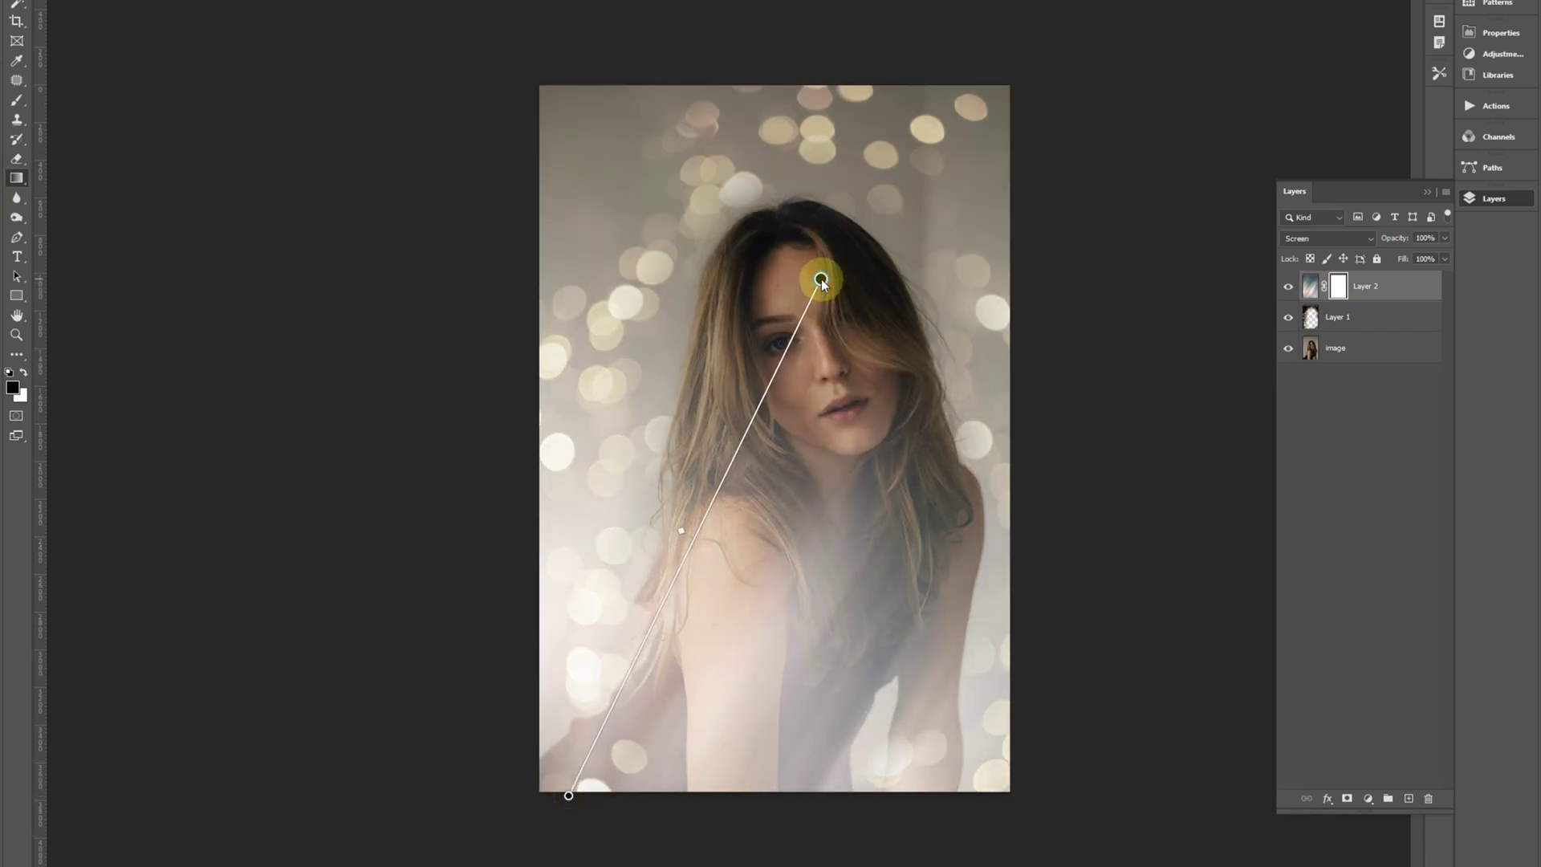
pyautogui.moveTo(822, 277); pyautogui.dragTo(777, 403)
pyautogui.click(570, 796)
pyautogui.moveTo(567, 808); pyautogui.dragTo(492, 861)
pyautogui.click(1167, 529)
pyautogui.hotkey('ctrl', 'z')
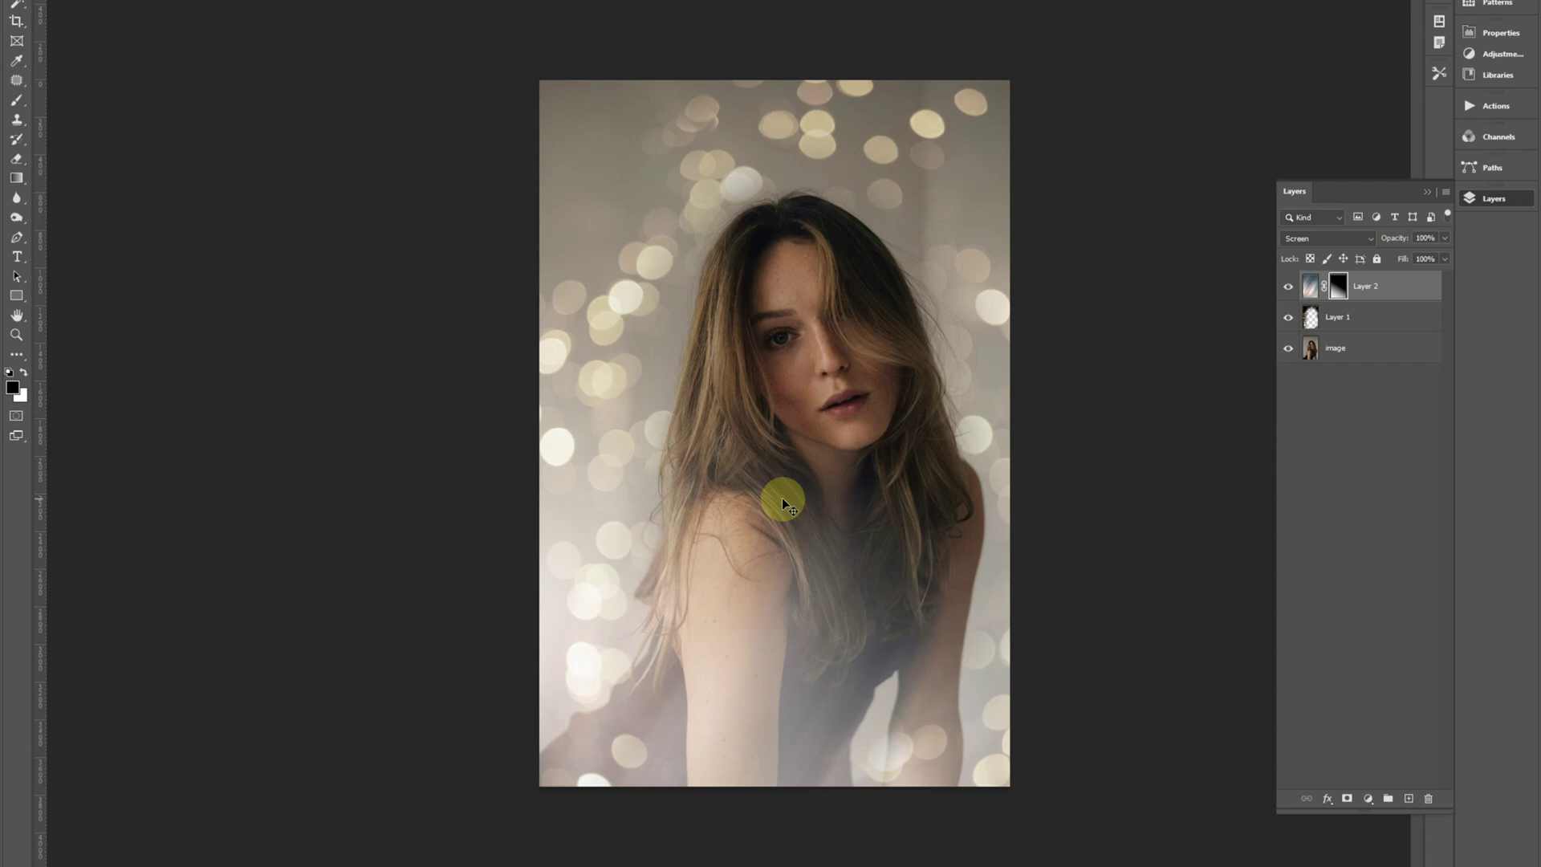
# - Zoom in and toggle Layer 2 and the bokeh layer to compare the masked haze
pyautogui.hotkey('ctrl', '+')
pyautogui.hotkey('ctrl', '+')
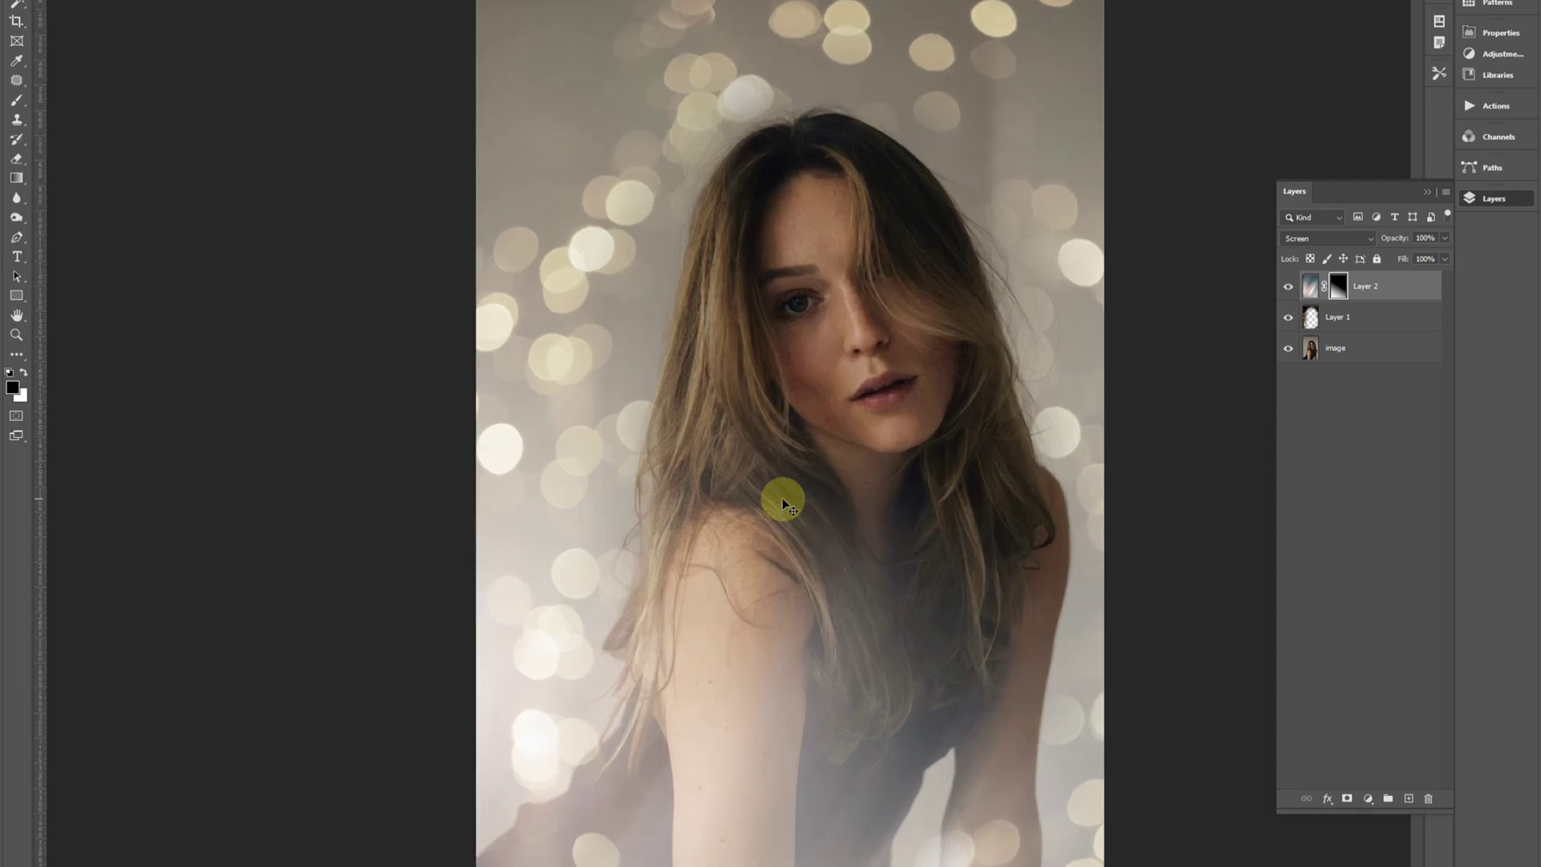
pyautogui.moveTo(705, 137); pyautogui.dragTo(624, 332)
pyautogui.moveTo(759, 685); pyautogui.dragTo(796, 166)
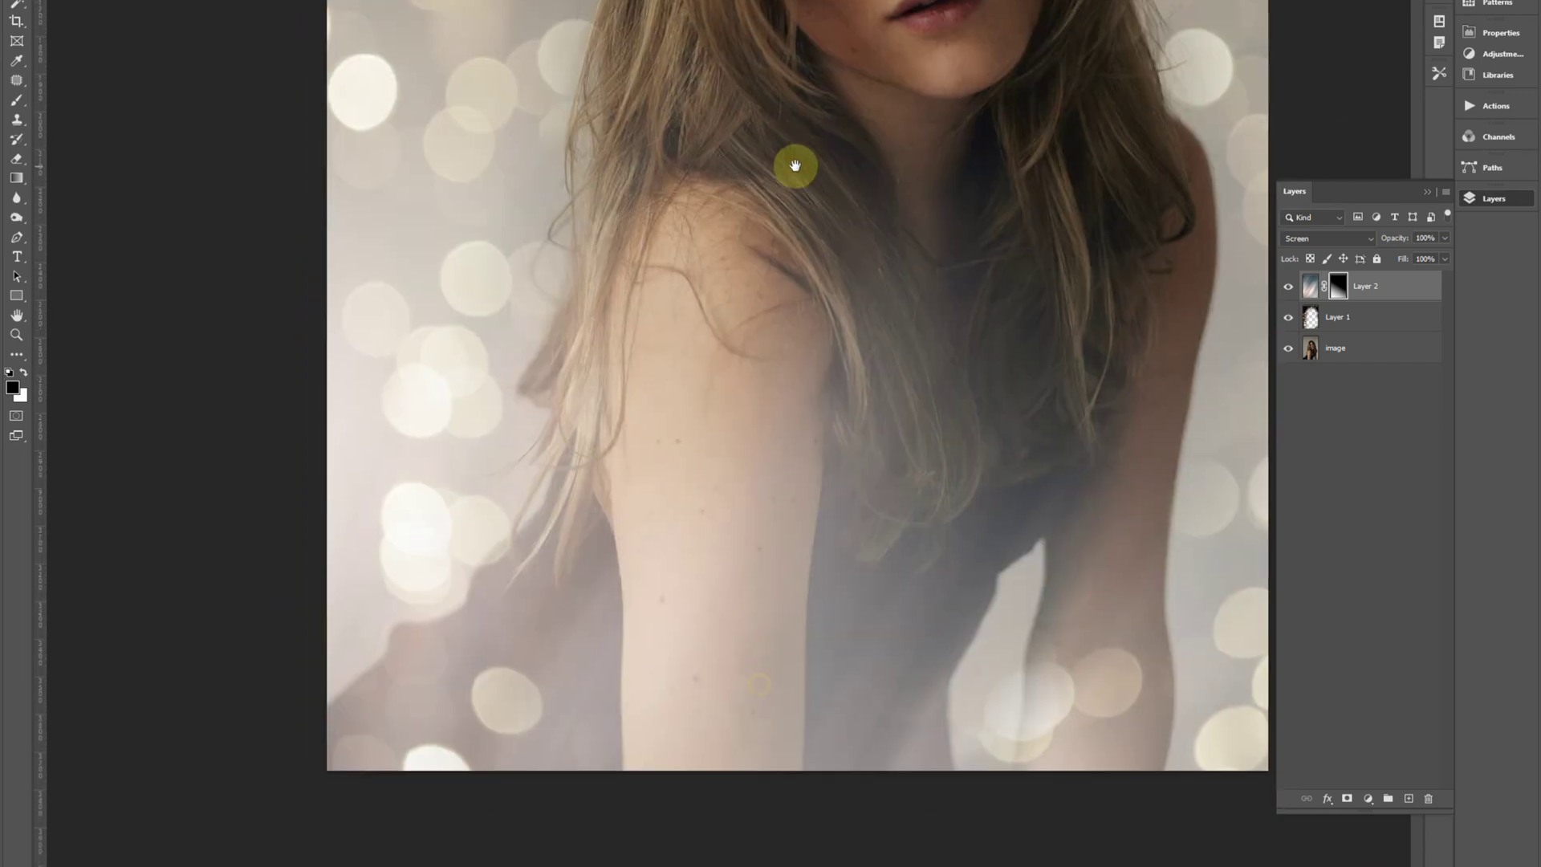
pyautogui.scroll(2, 657, 691)
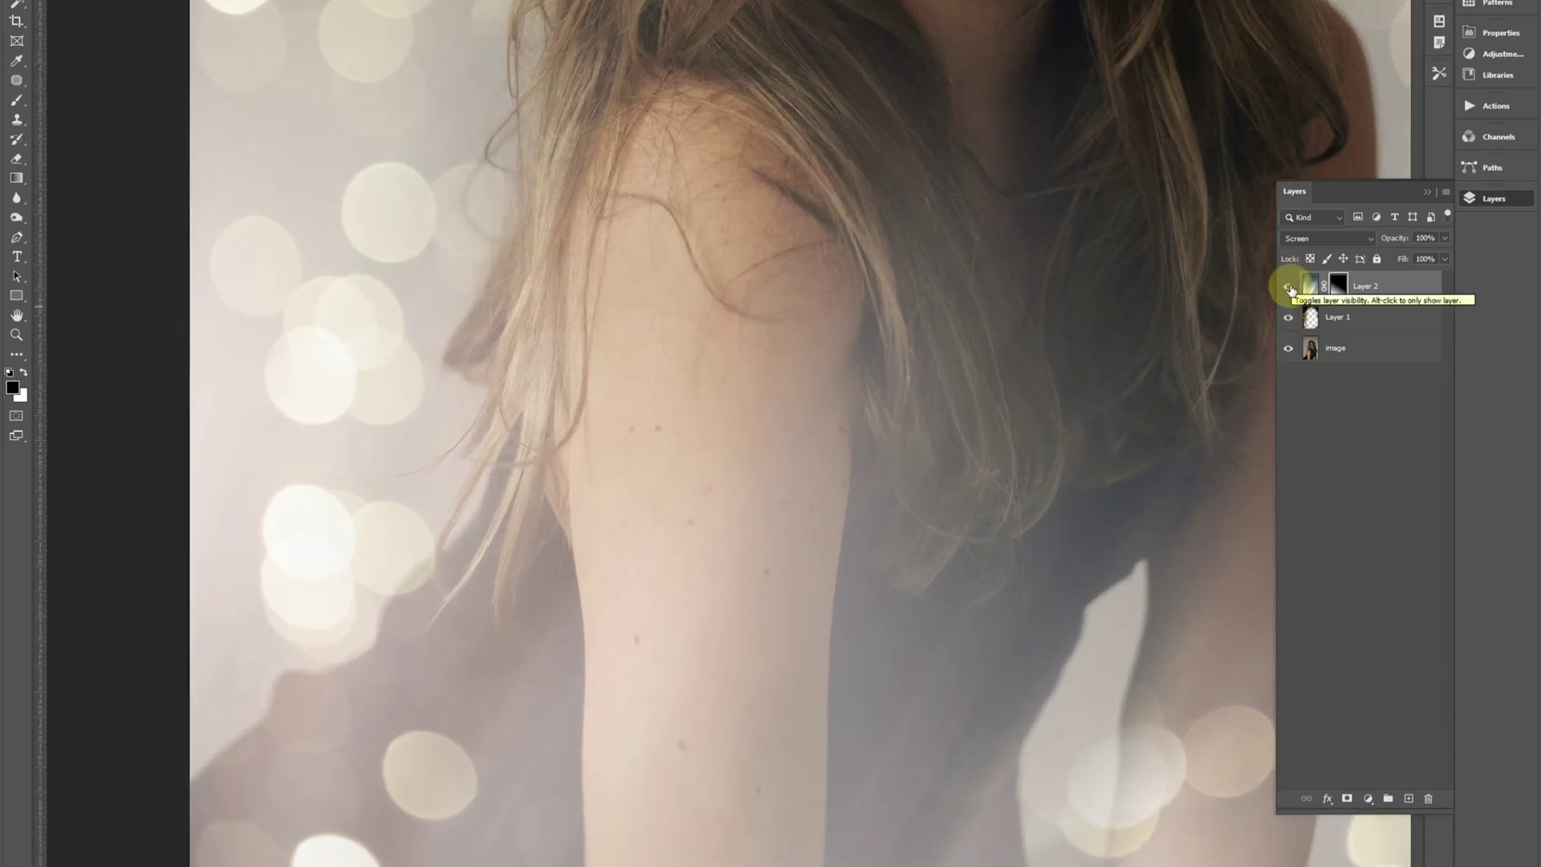
pyautogui.click(1288, 286)
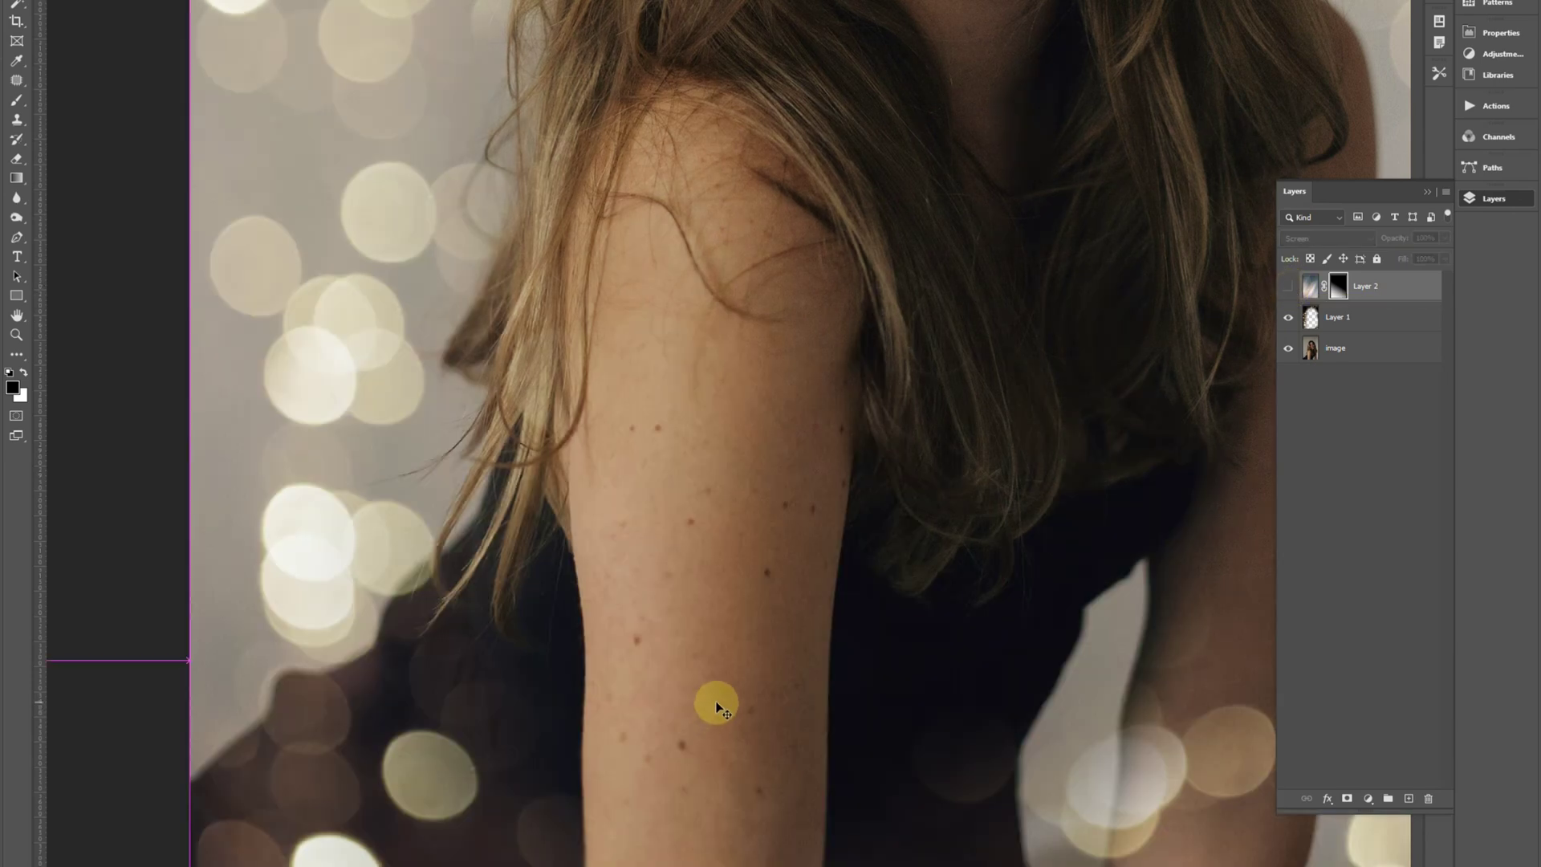
pyautogui.scroll(2, 715, 703)
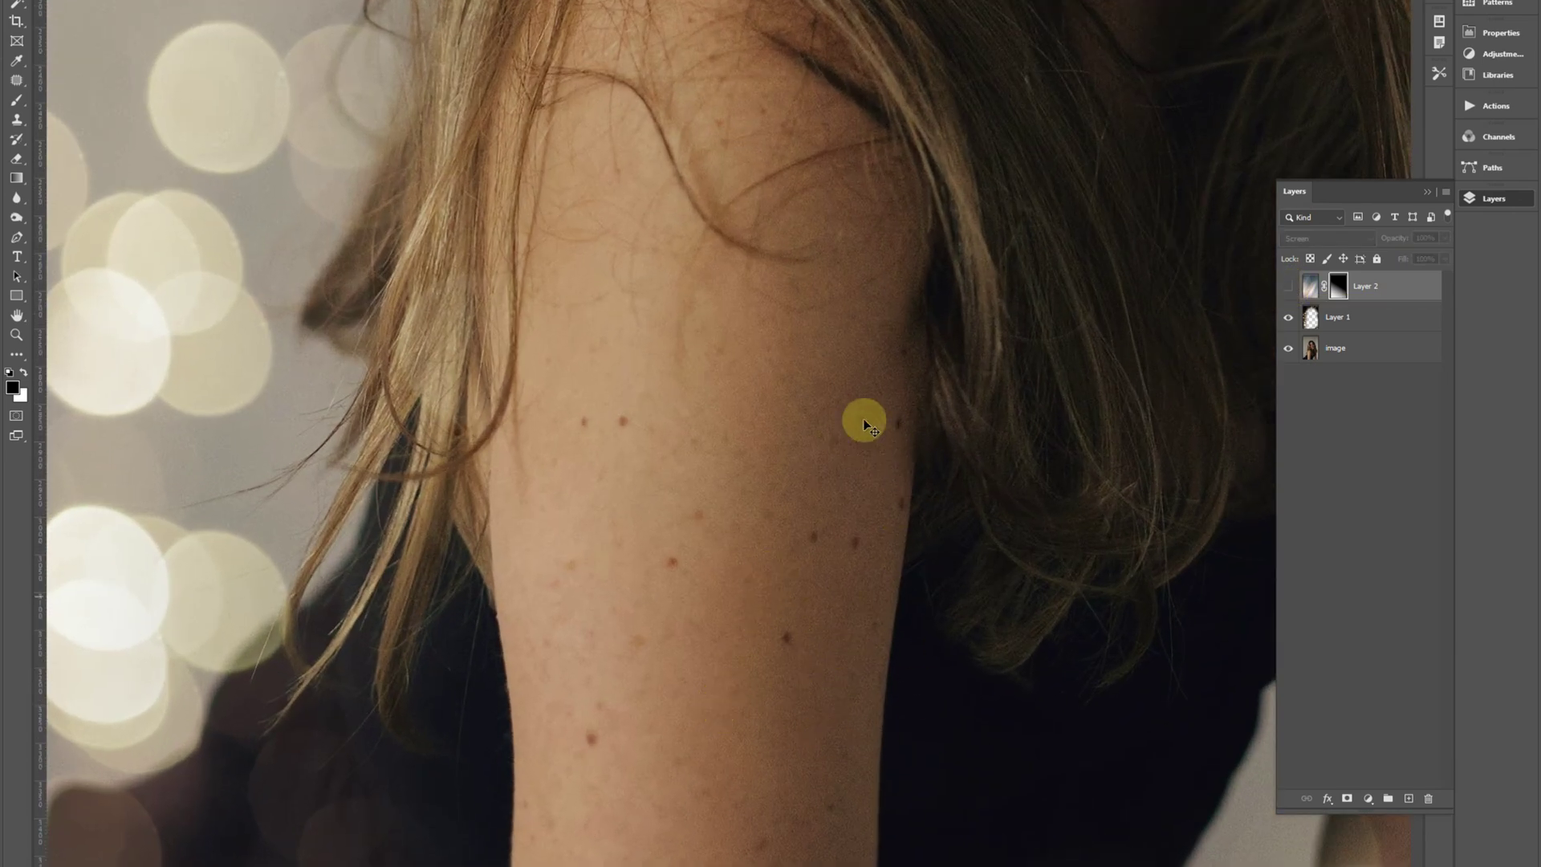
pyautogui.scroll(10, 787, 691)
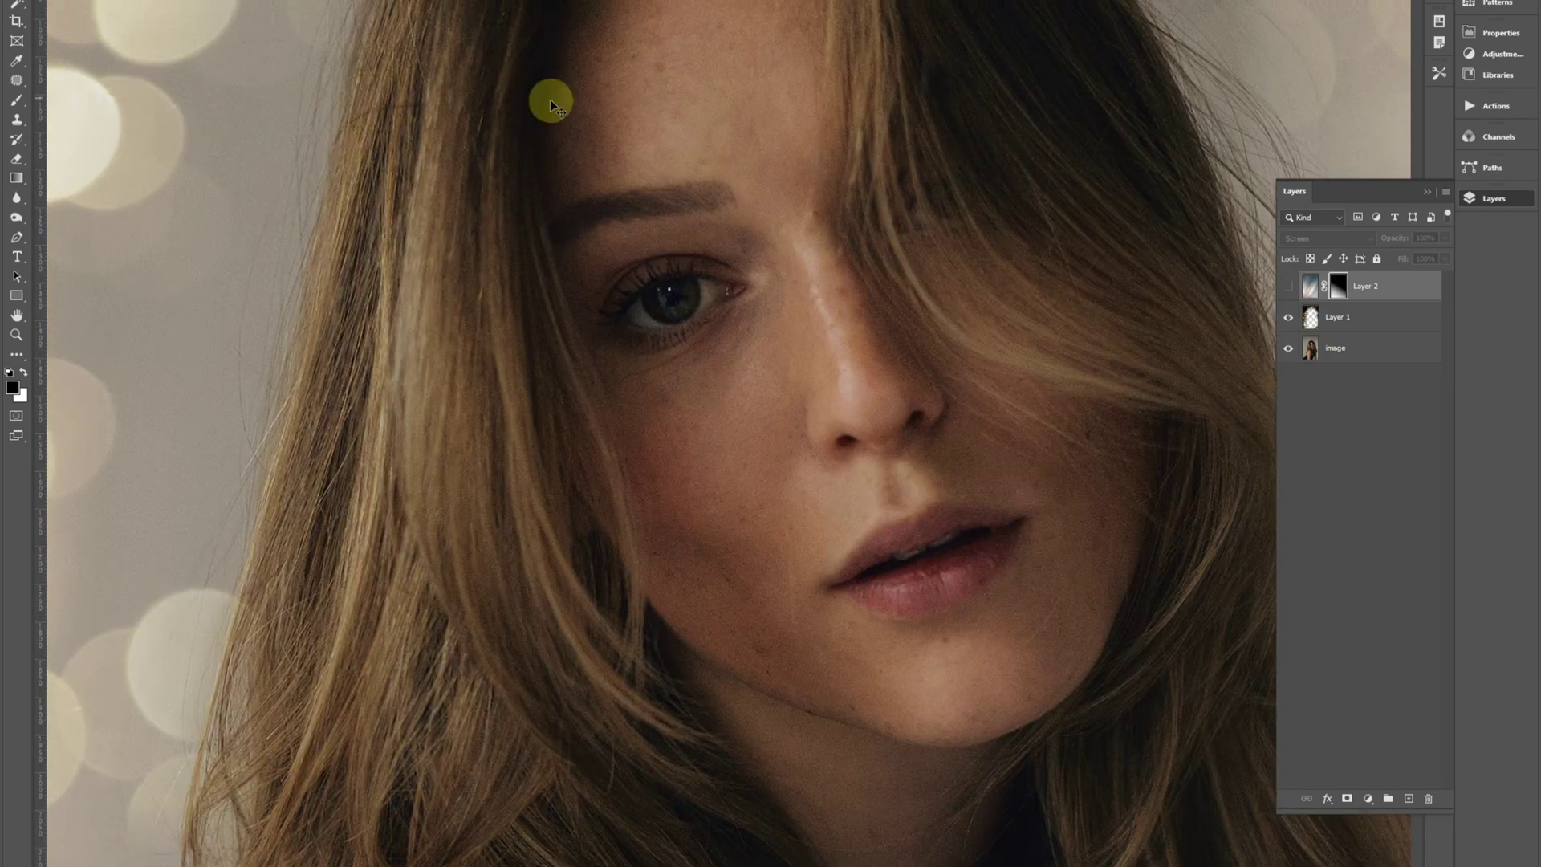
pyautogui.moveTo(395, 313); pyautogui.dragTo(988, 628)
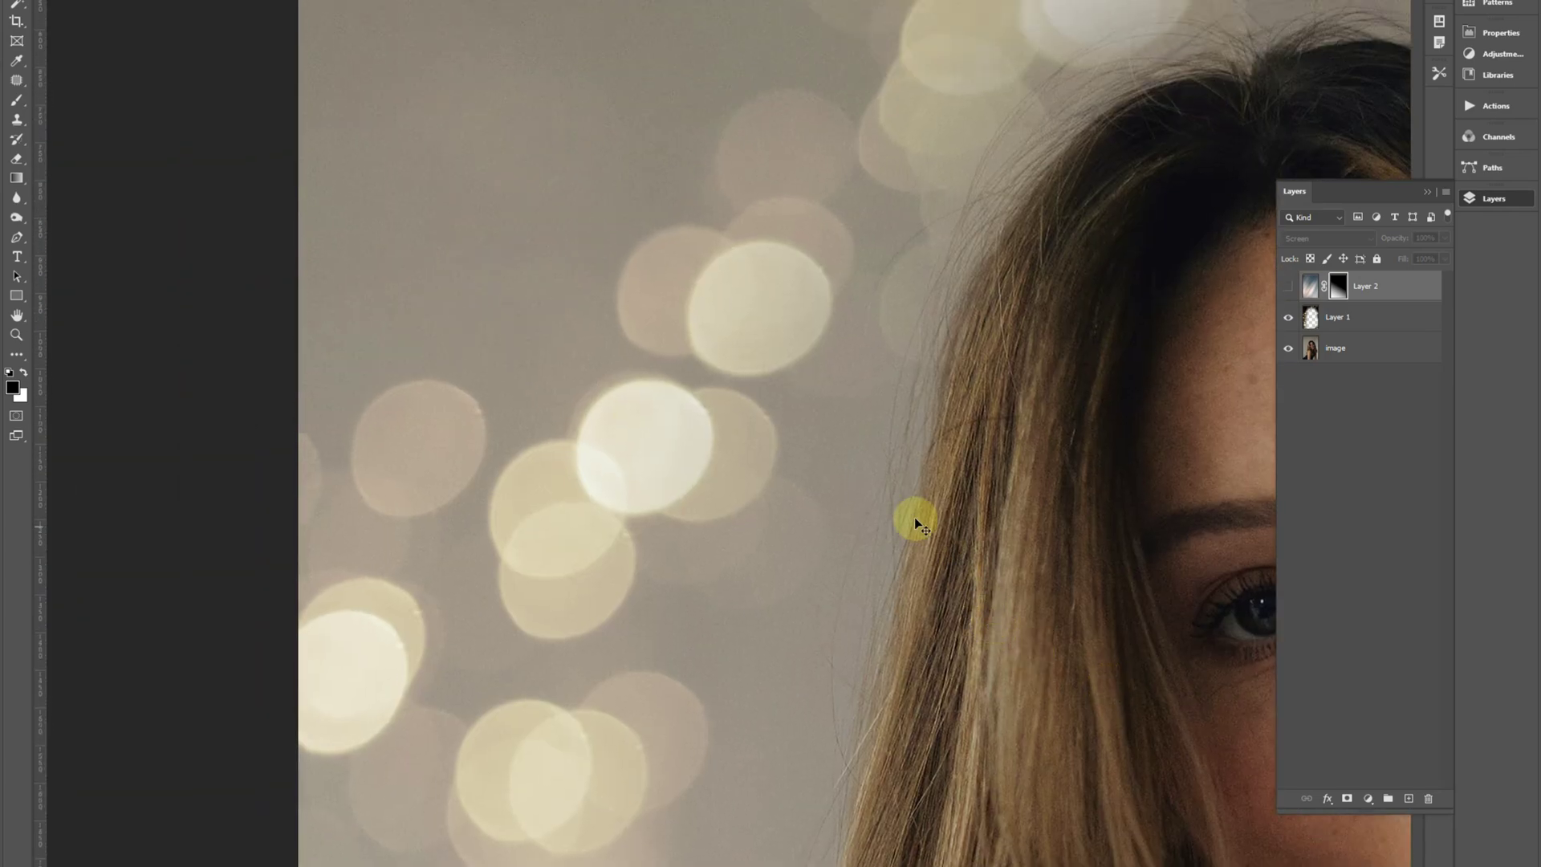
pyautogui.click(1289, 317)
pyautogui.click(1288, 317)
pyautogui.moveTo(835, 790); pyautogui.dragTo(880, 172)
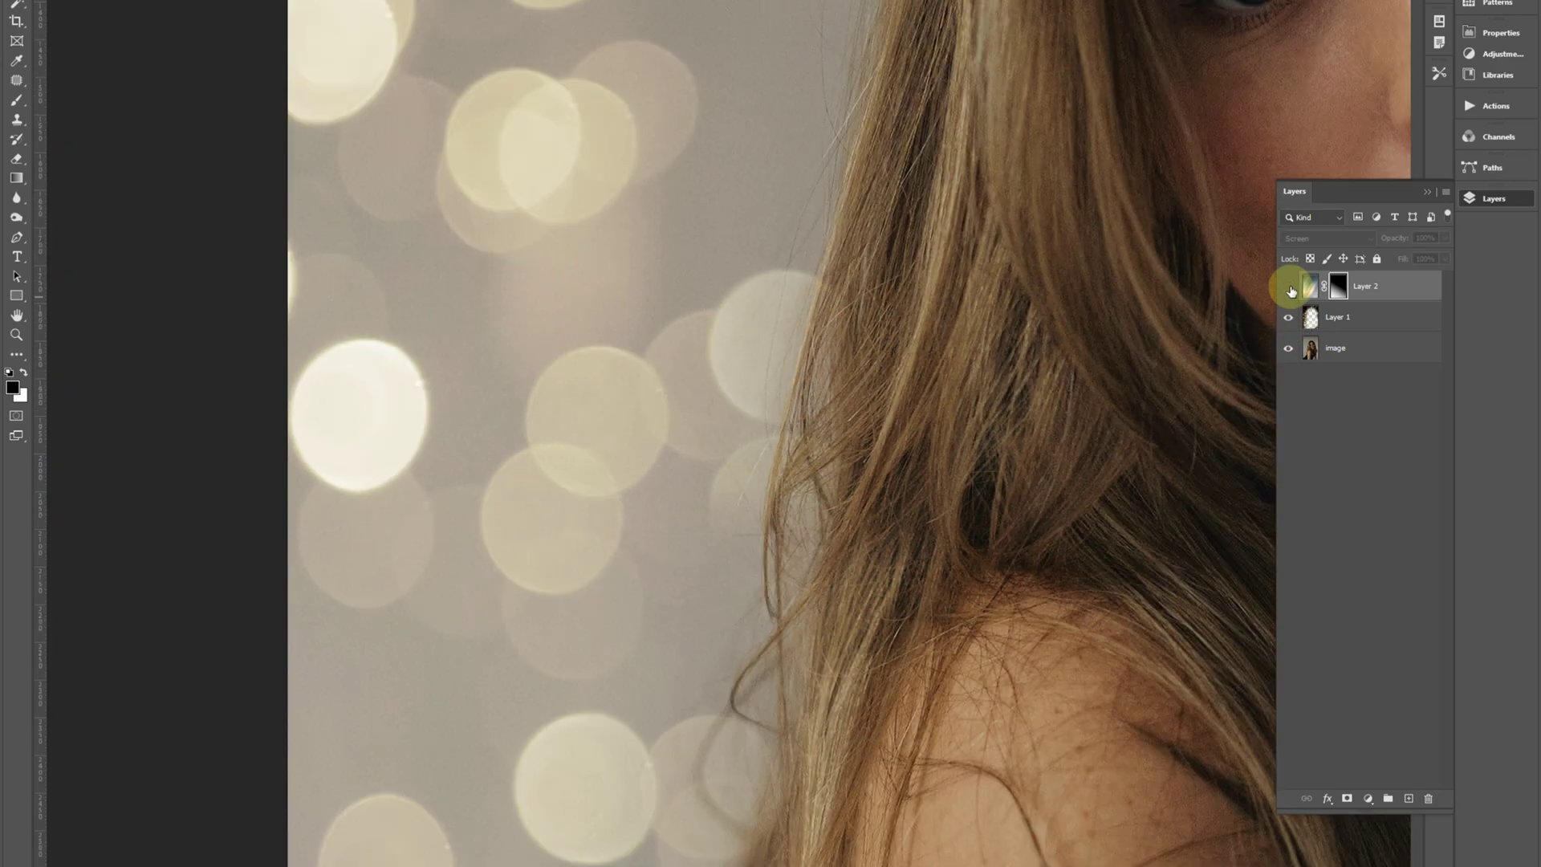
pyautogui.click(1289, 286)
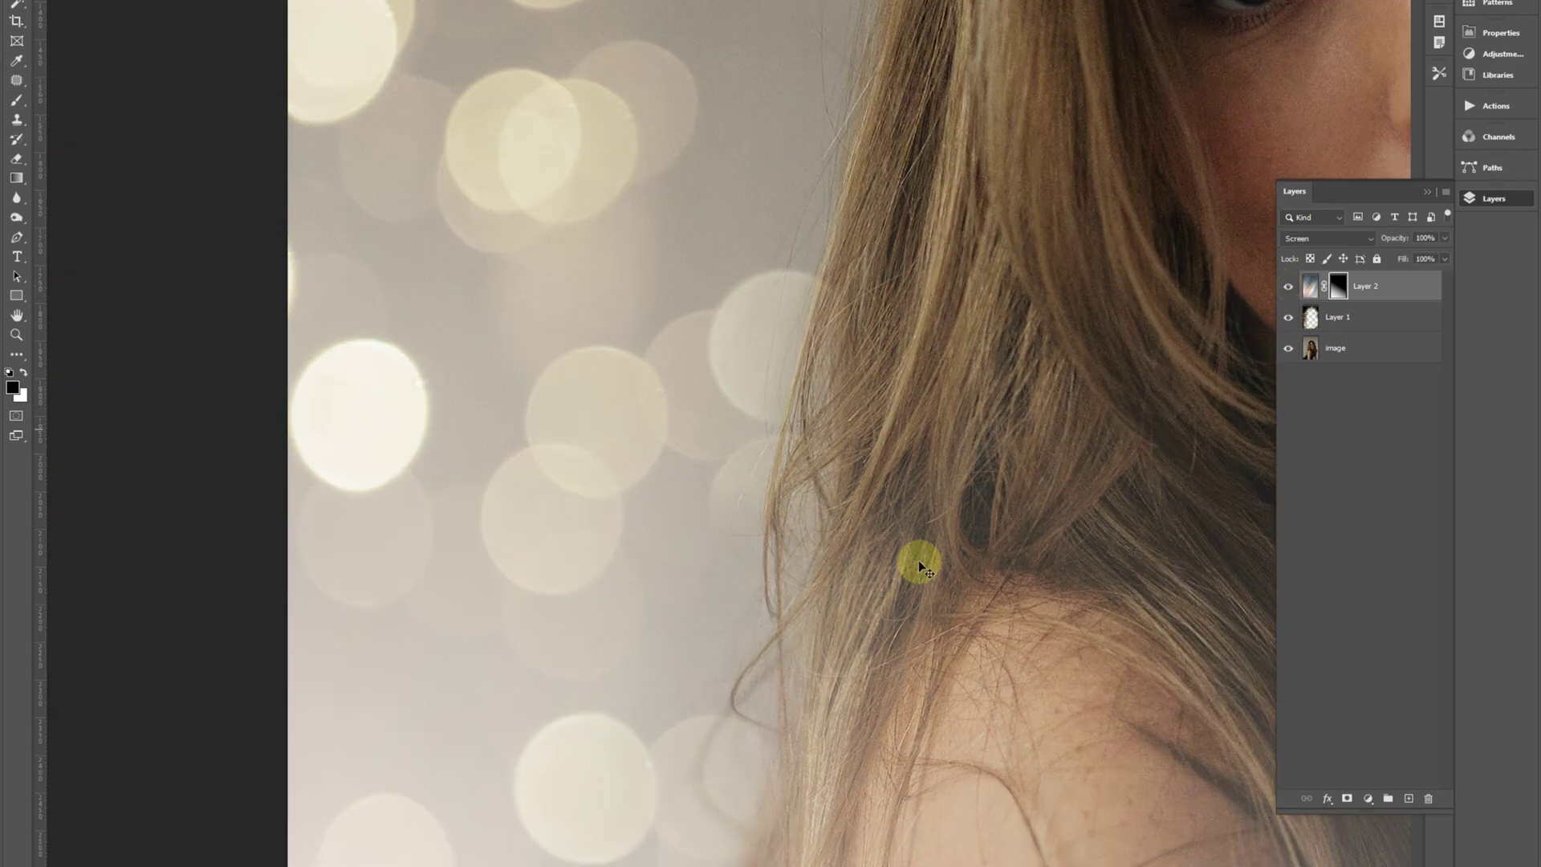
pyautogui.scroll(-3, 910, 603)
pyautogui.moveTo(796, 298); pyautogui.dragTo(849, 336)
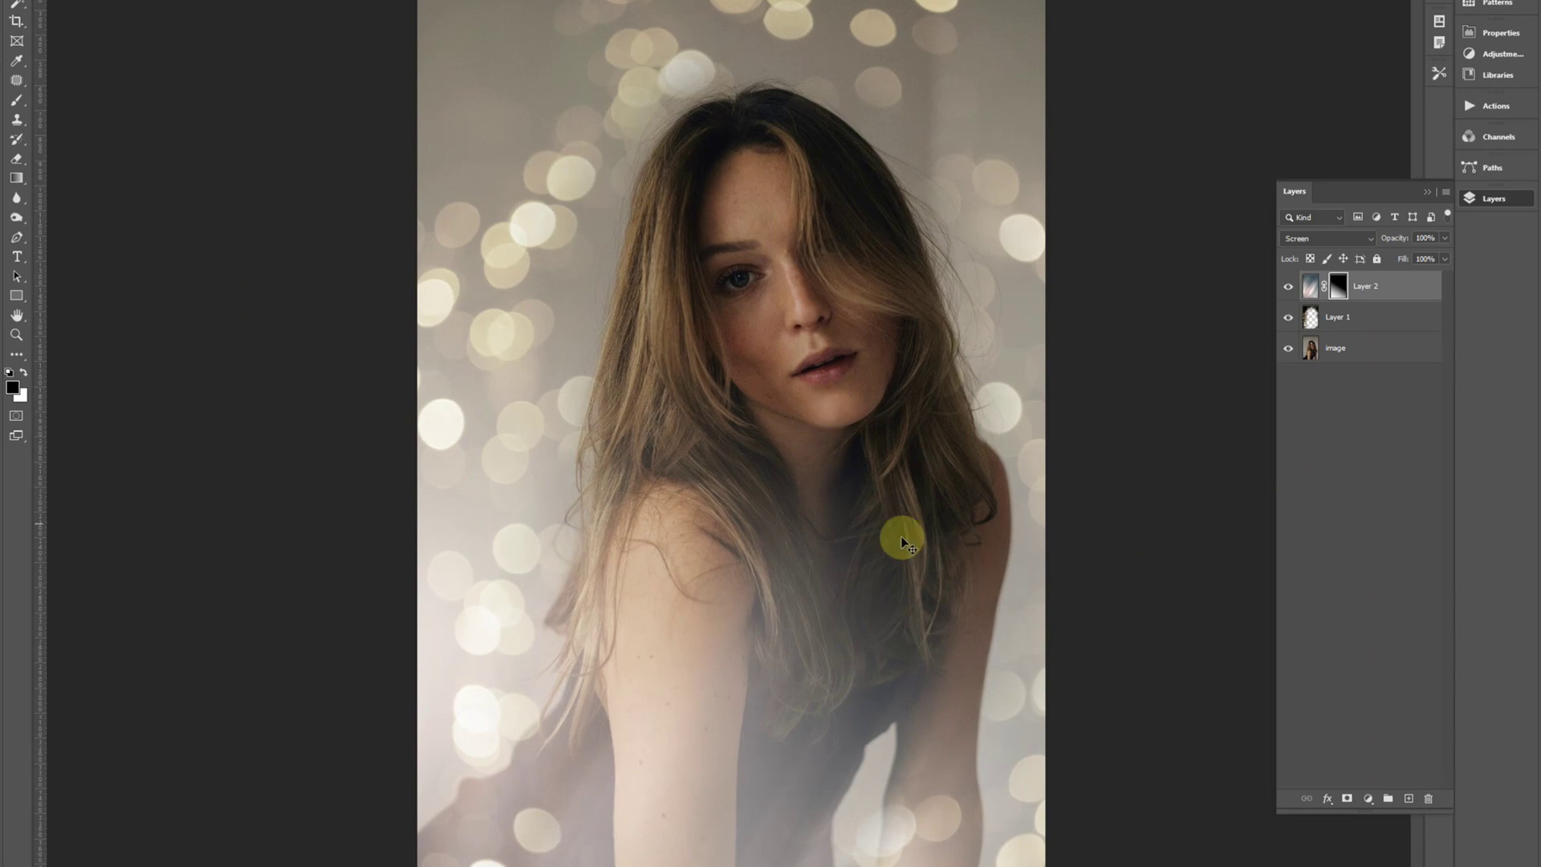
# - Add a new top layer and stamp the merged image into it with Apply Image
pyautogui.click(1409, 799)
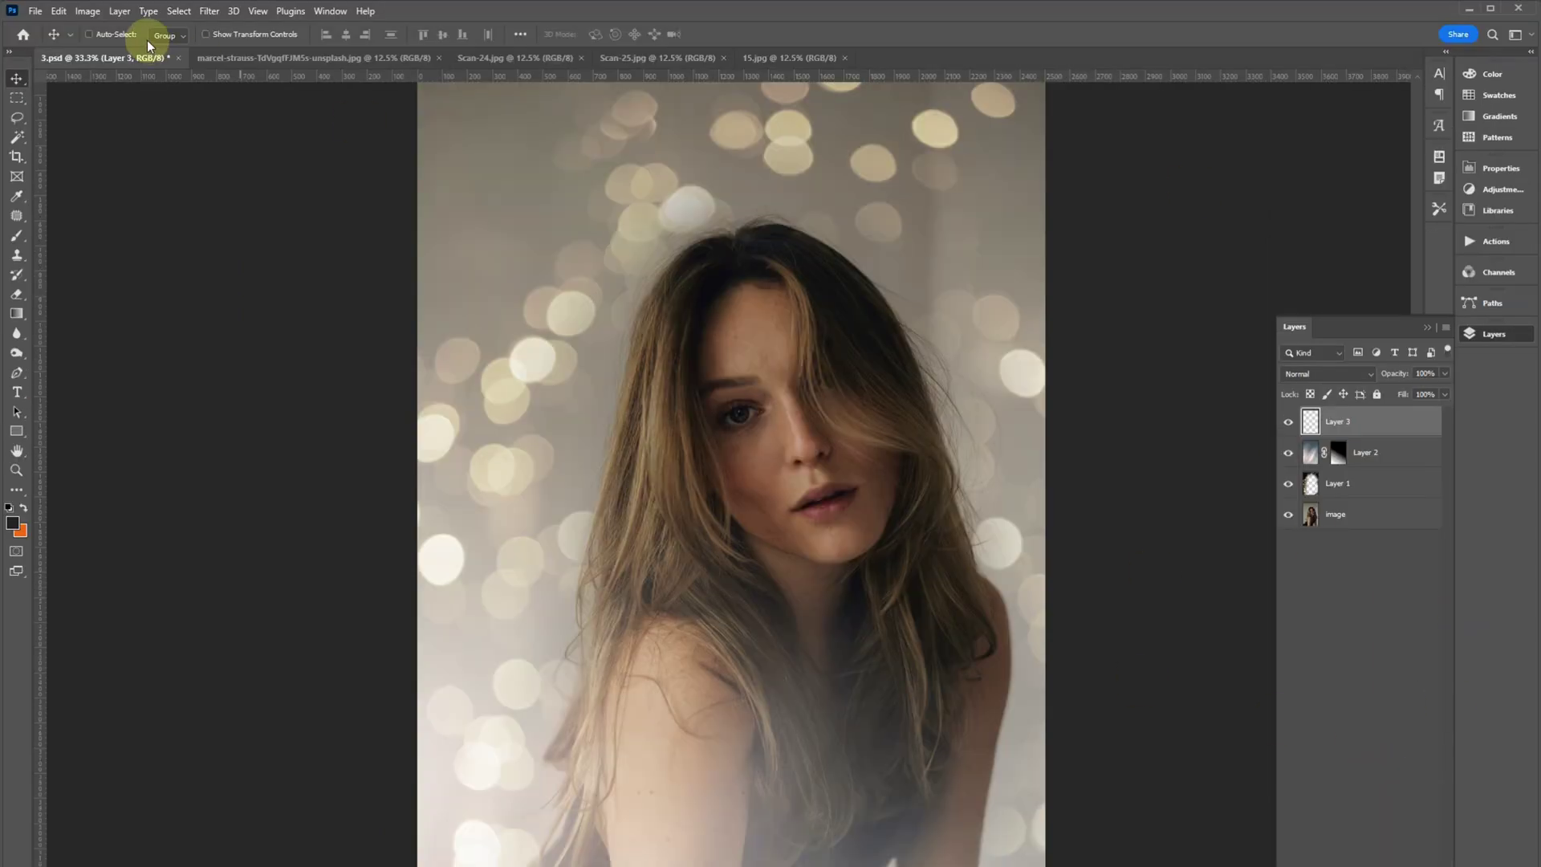
pyautogui.click(88, 11)
pyautogui.click(120, 214)
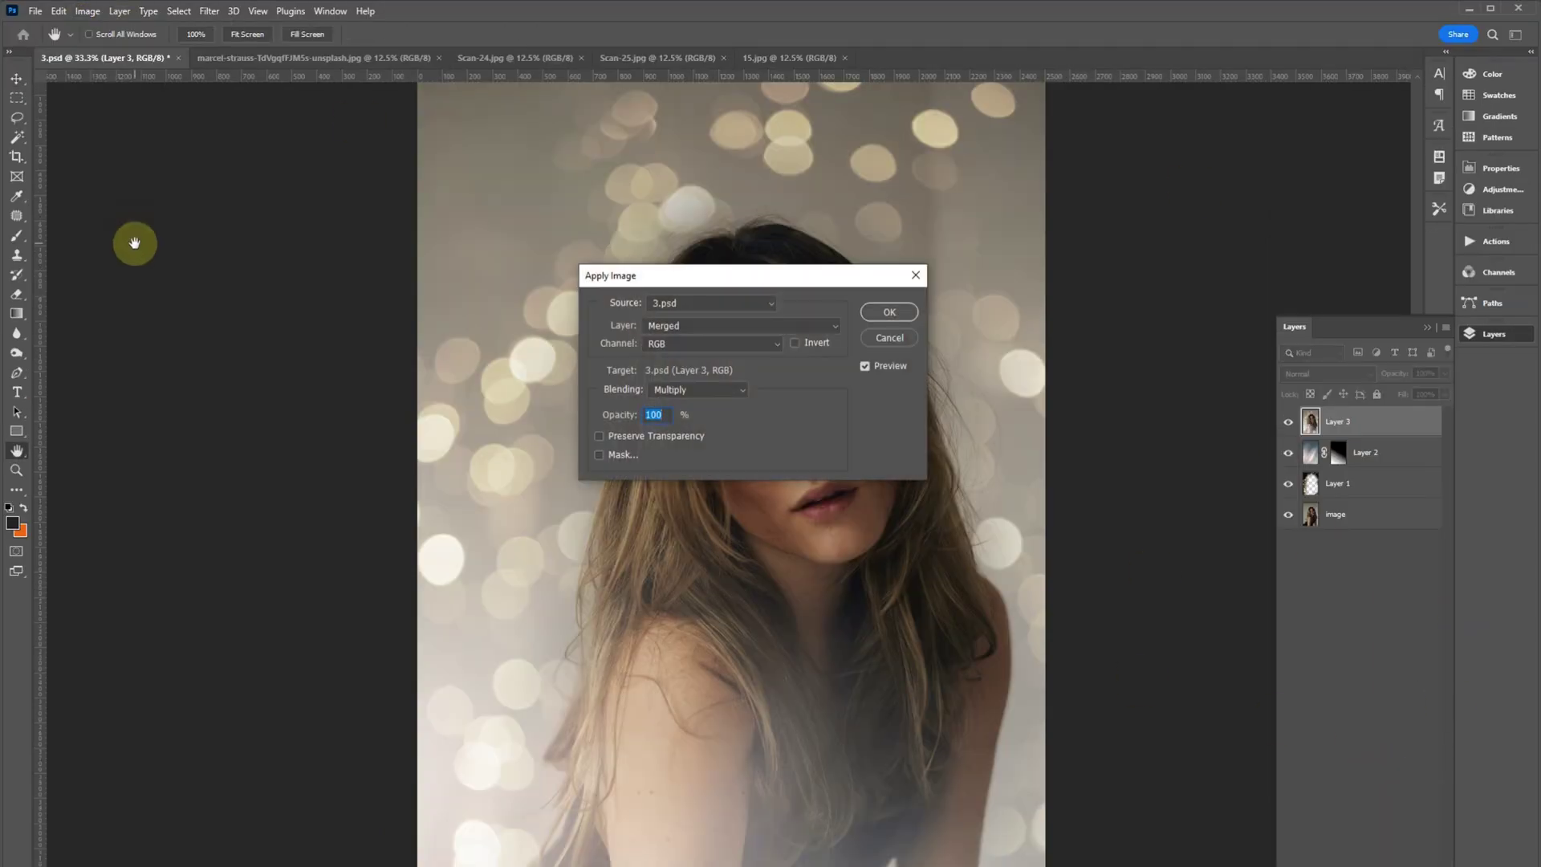
pyautogui.press('Return')
# - Add film grain in the Camera Raw filter's Effects, raising Grain to about 50
pyautogui.click(210, 12)
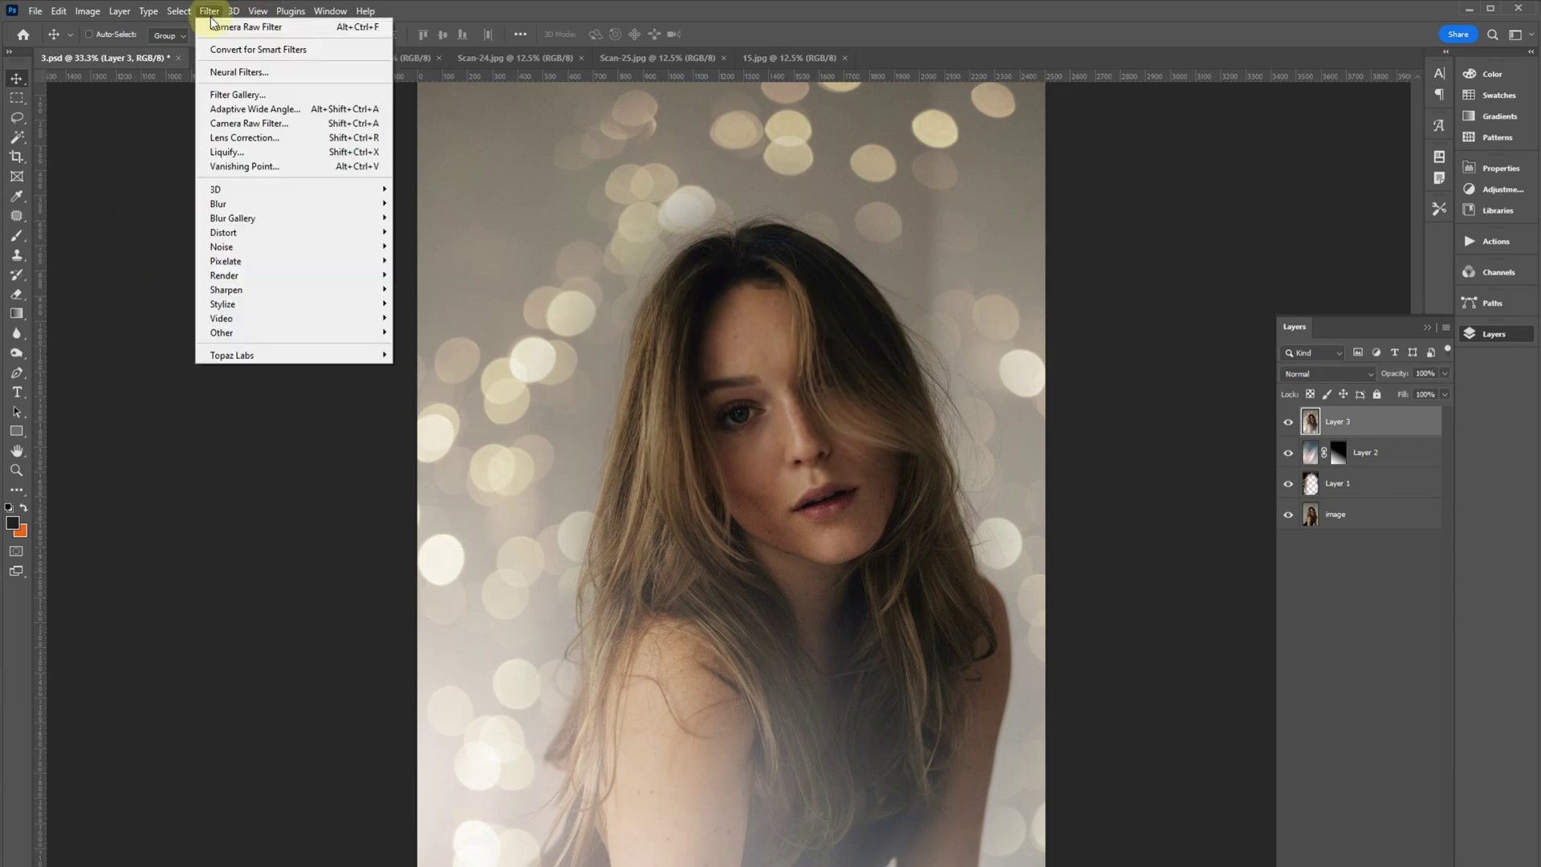
pyautogui.click(241, 152)
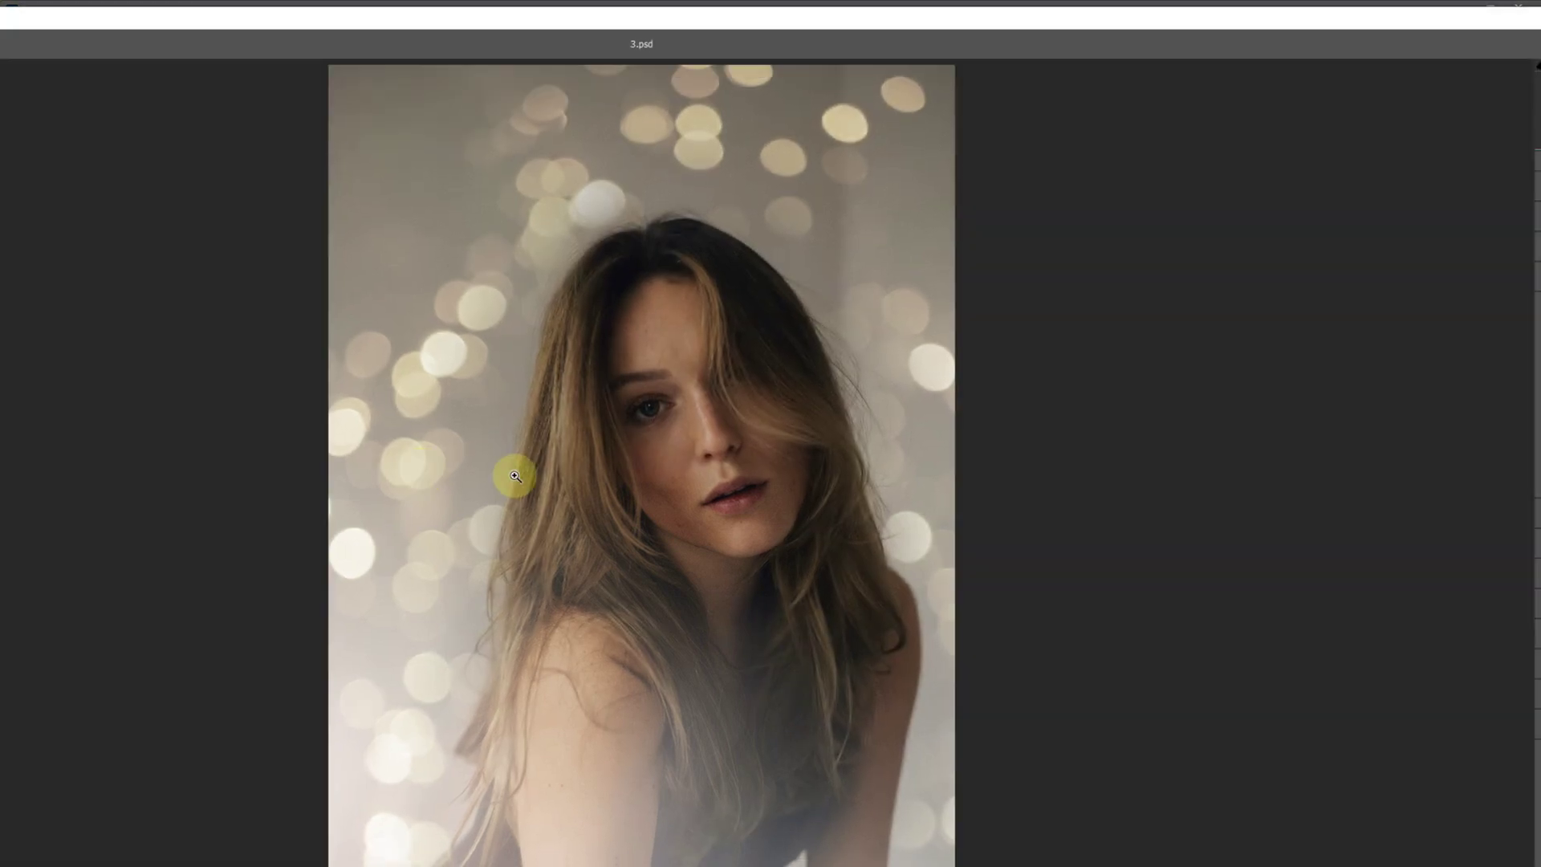
pyautogui.click(709, 651)
pyautogui.moveTo(709, 650); pyautogui.dragTo(605, 458)
pyautogui.moveTo(502, 783); pyautogui.dragTo(698, 362)
pyautogui.moveTo(812, 276); pyautogui.dragTo(743, 675)
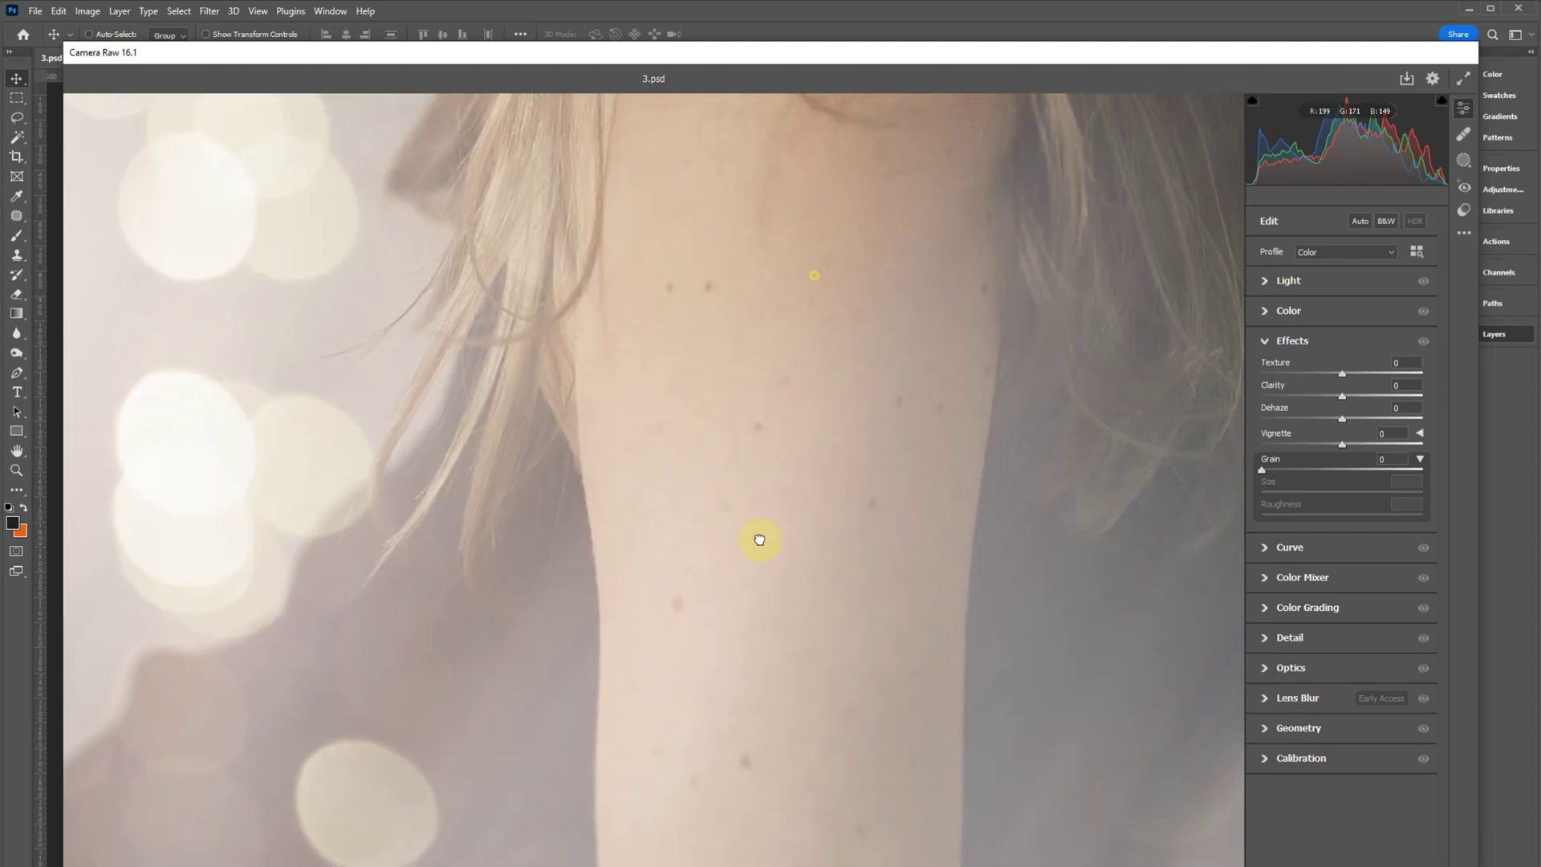
pyautogui.moveTo(746, 304); pyautogui.dragTo(847, 771)
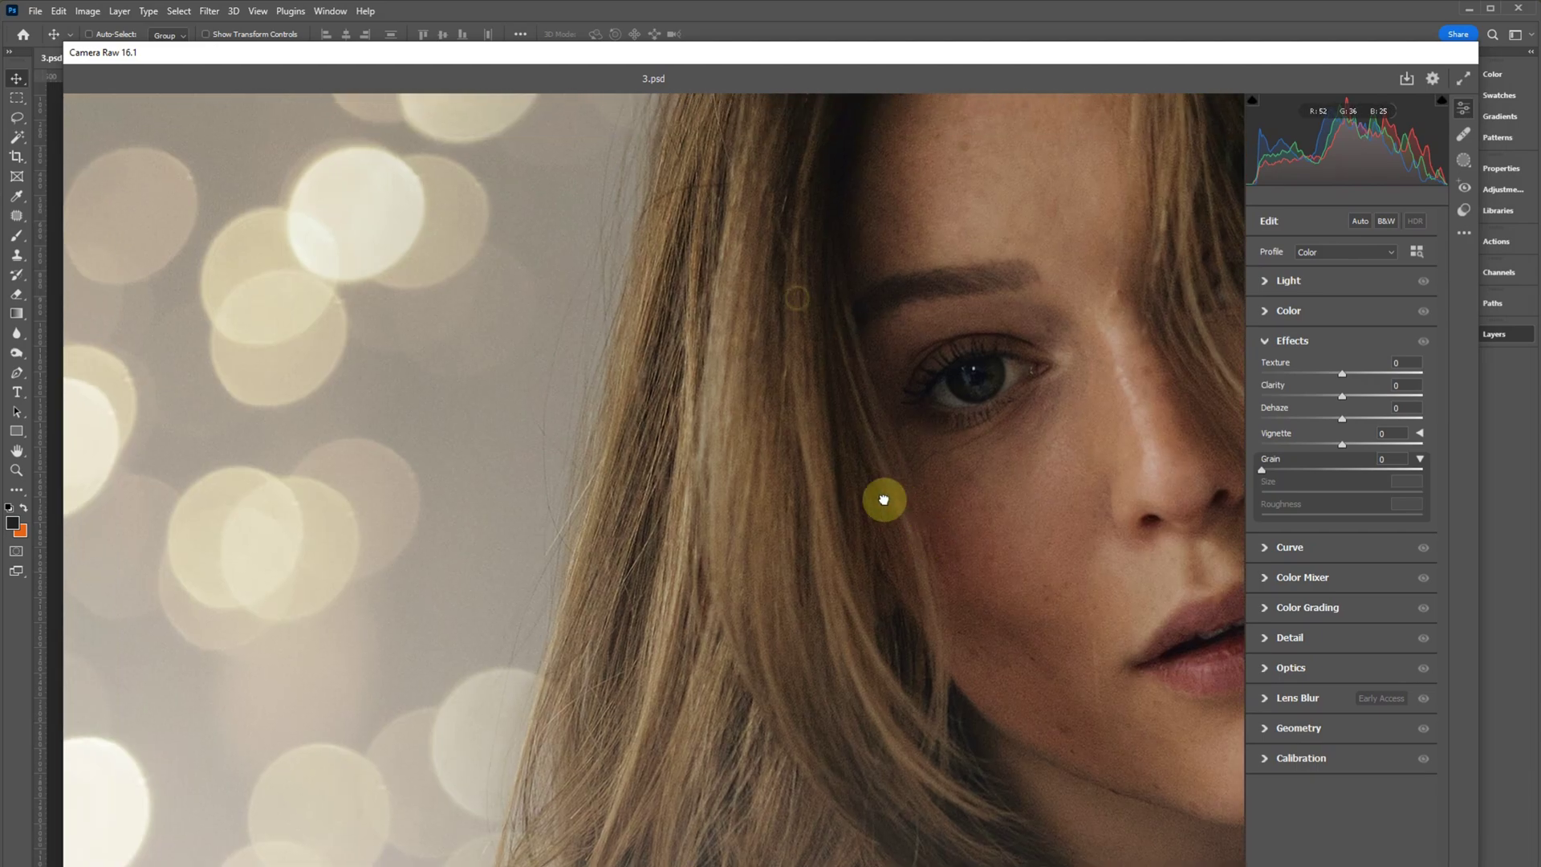
pyautogui.click(1339, 471)
pyautogui.moveTo(1042, 482); pyautogui.dragTo(946, 698)
pyautogui.moveTo(912, 430); pyautogui.dragTo(878, 623)
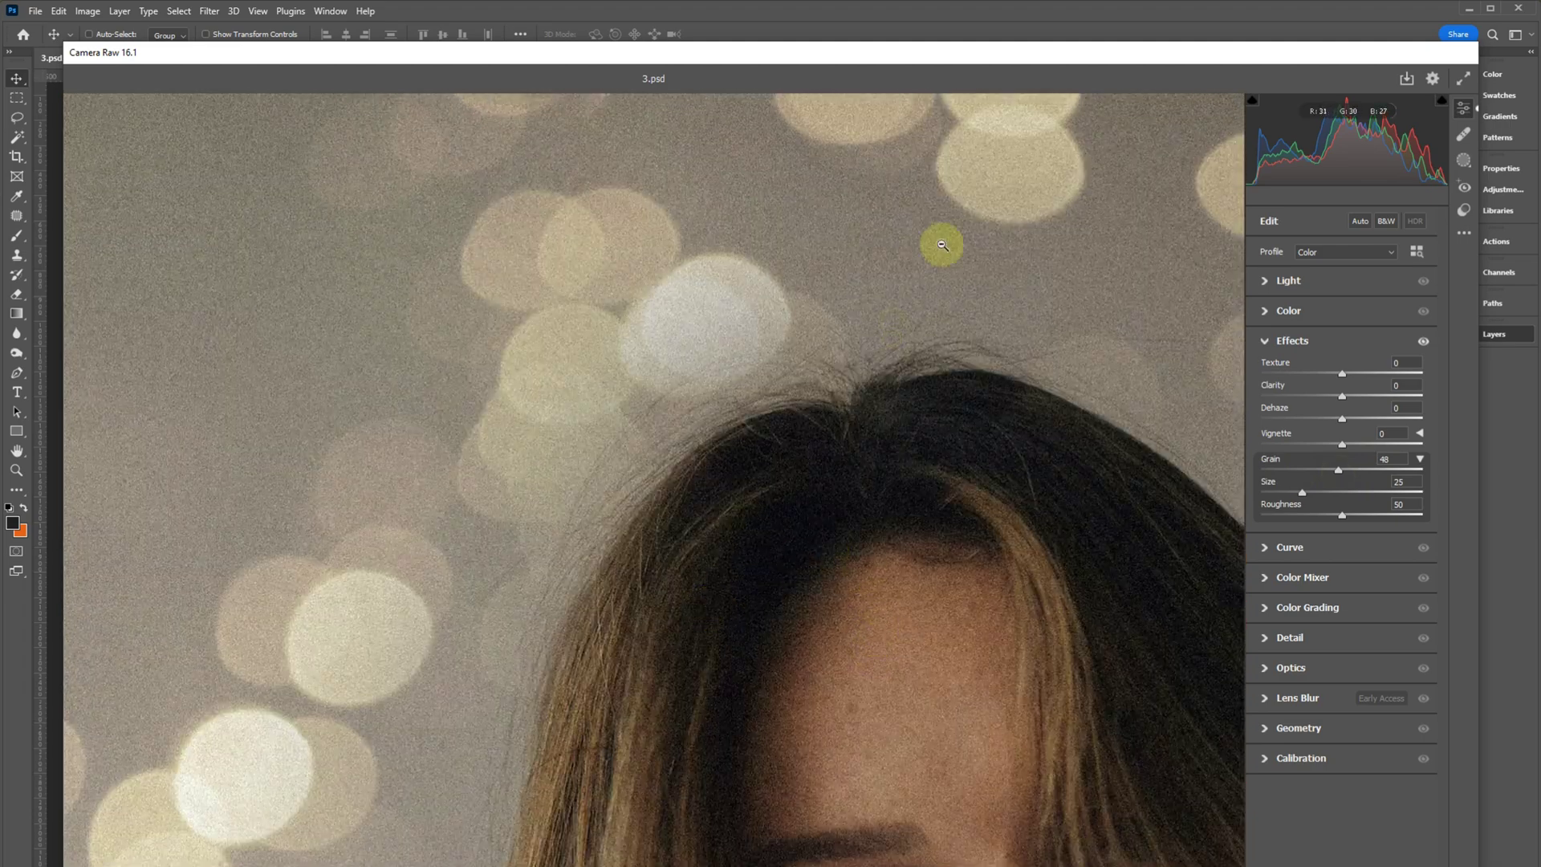
pyautogui.moveTo(712, 624); pyautogui.dragTo(918, 774)
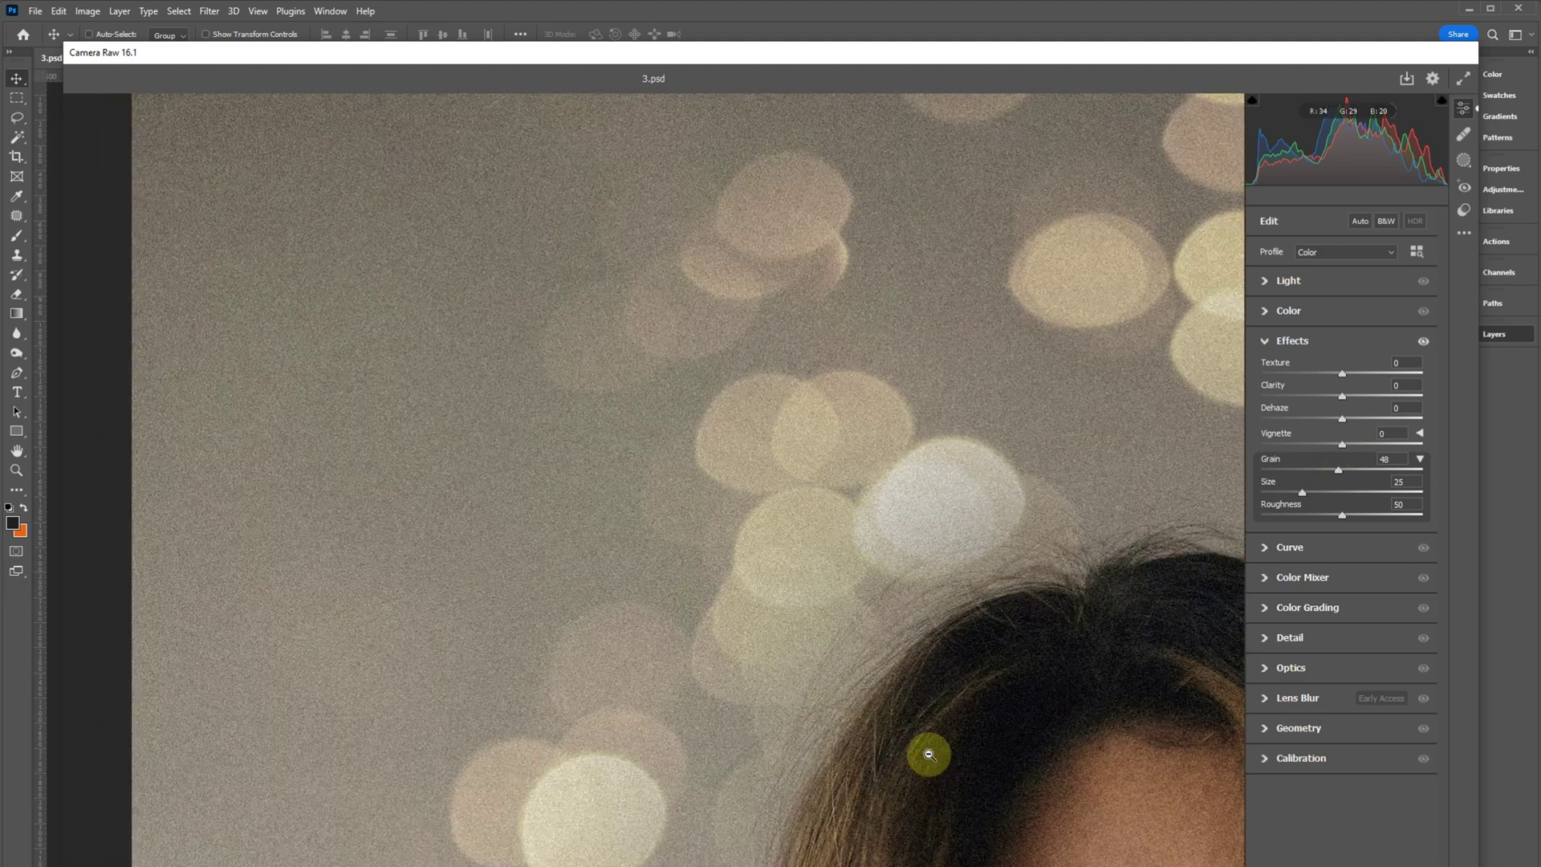
pyautogui.moveTo(987, 671); pyautogui.dragTo(878, 609)
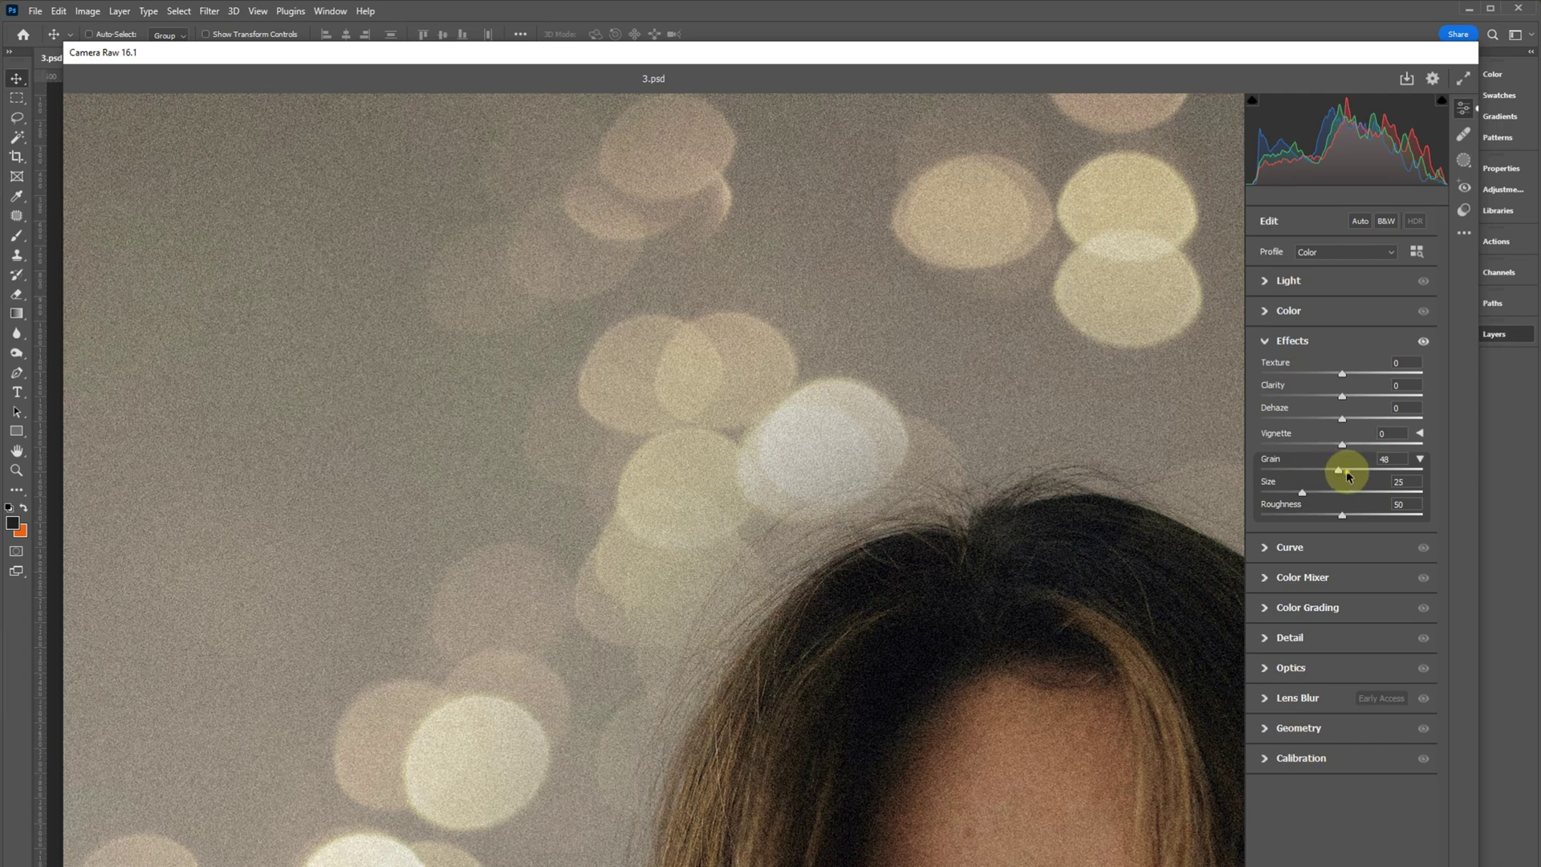
pyautogui.click(1268, 341)
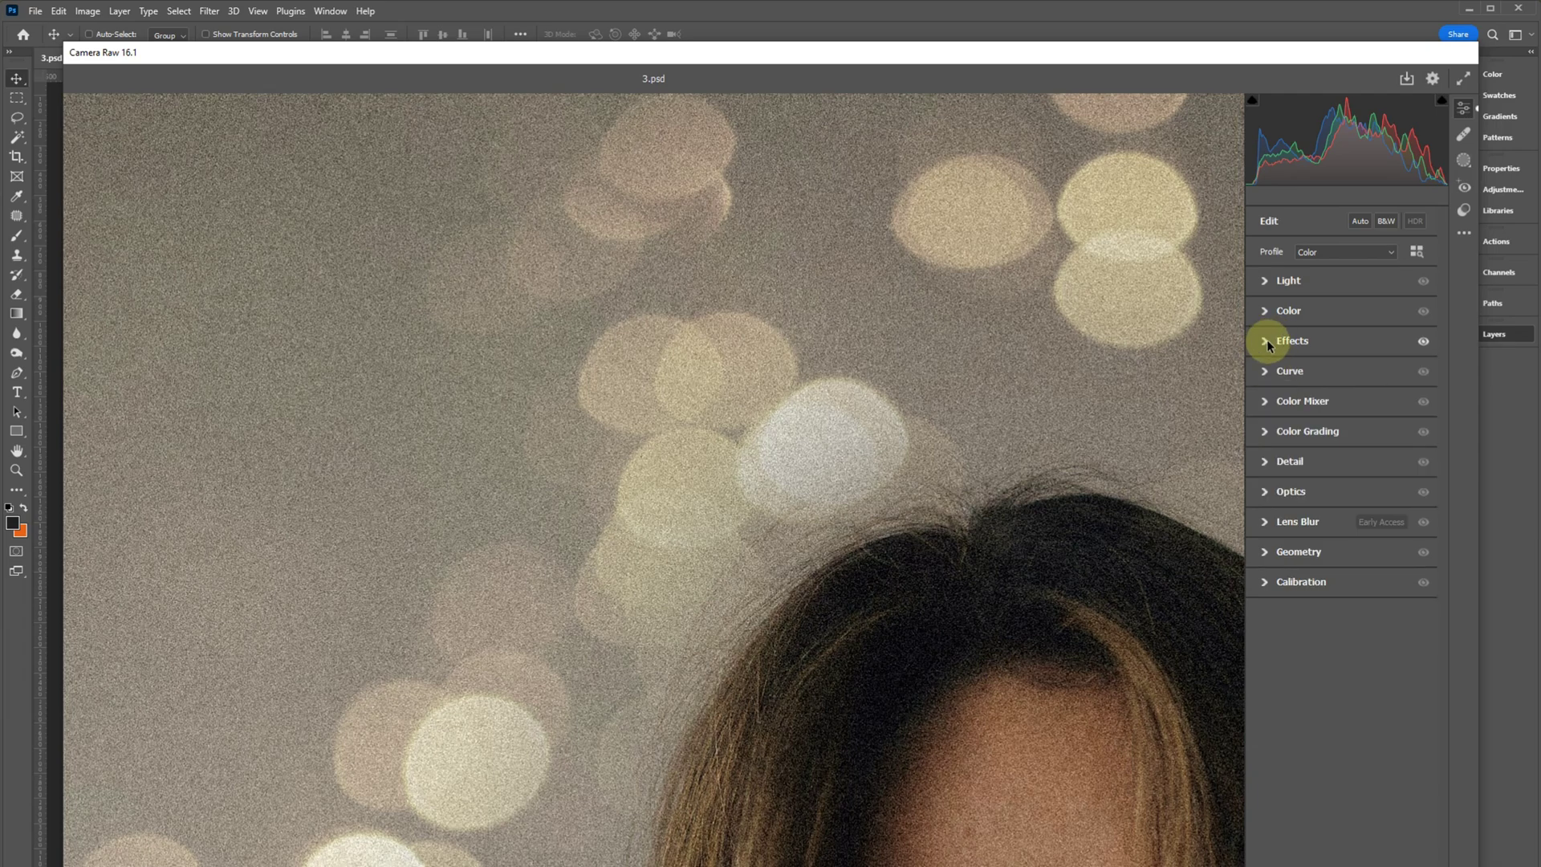
pyautogui.click(1268, 344)
pyautogui.moveTo(1368, 474); pyautogui.dragTo(1366, 516)
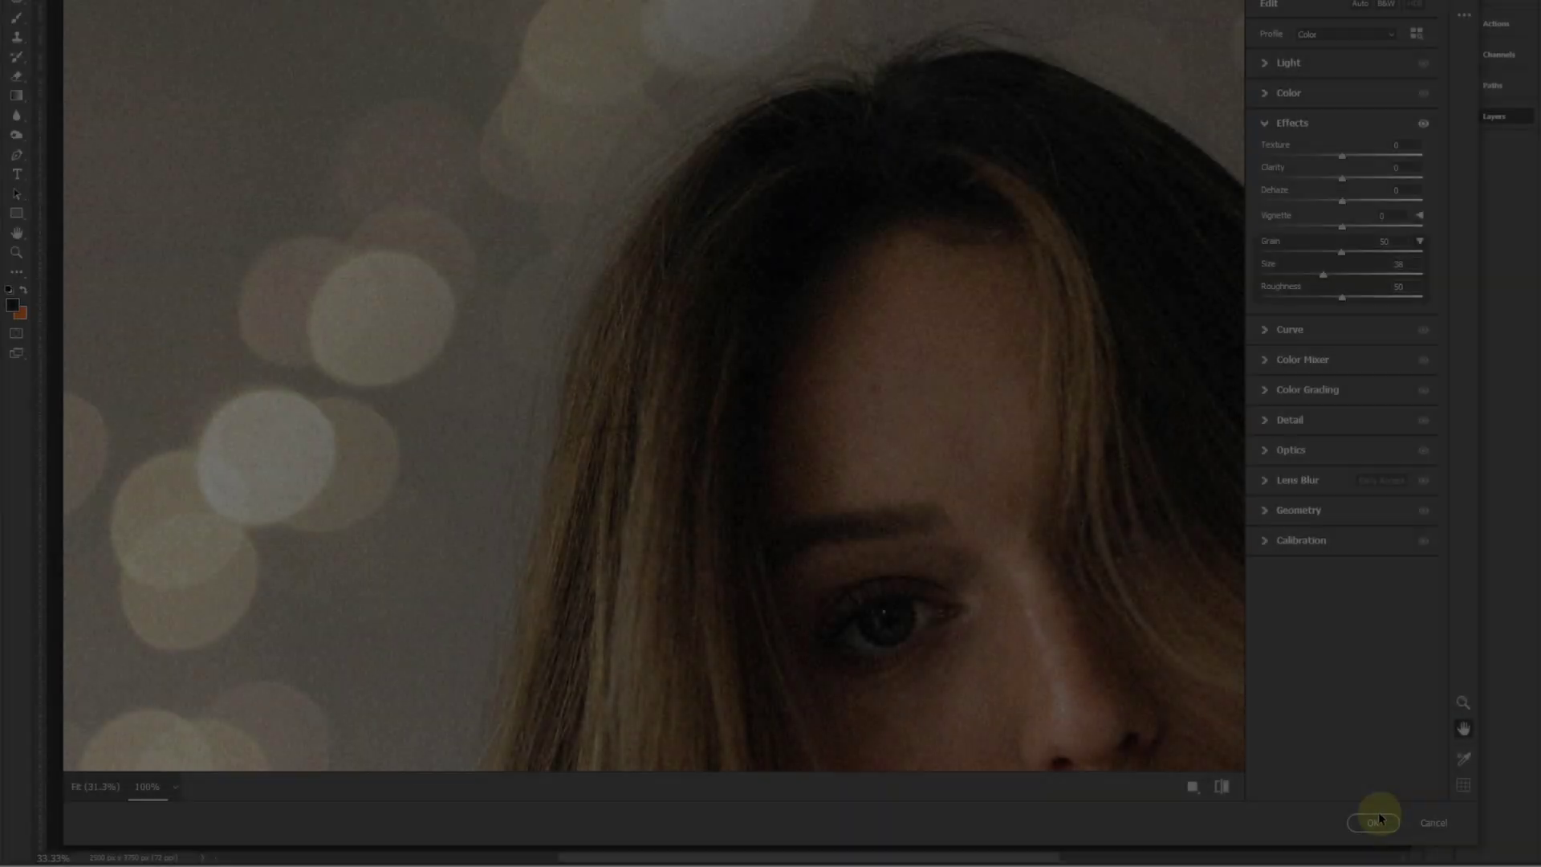
# - Apply the Camera Raw grain and inspect it across the zoomed canvas
pyautogui.click(1376, 822)
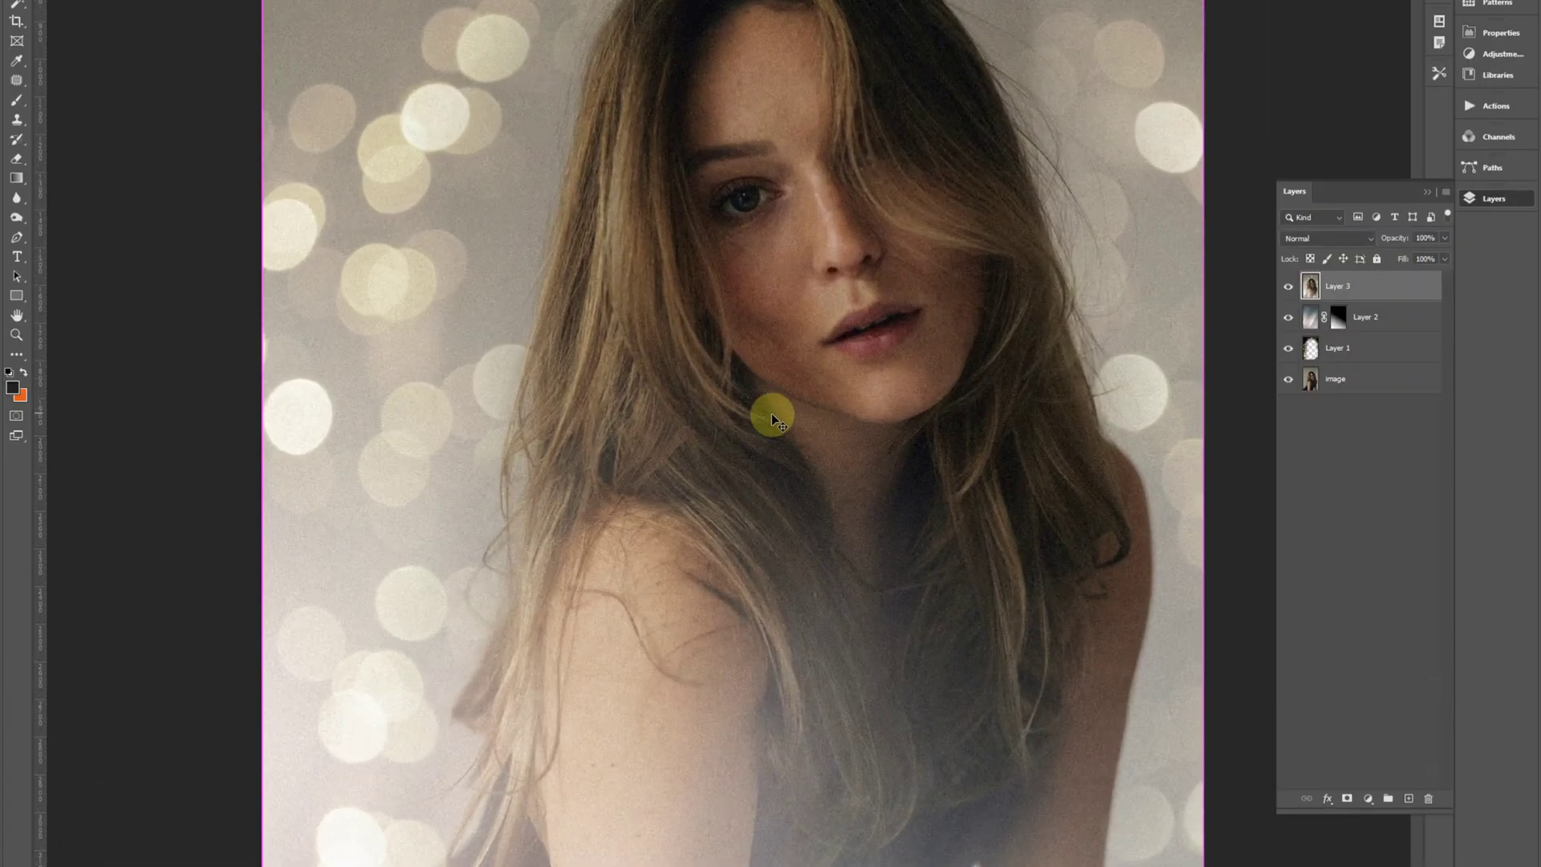
pyautogui.hotkey('ctrl', '+')
pyautogui.hotkey('ctrl', '+')
pyautogui.moveTo(685, 749); pyautogui.dragTo(723, 41)
pyautogui.moveTo(688, 700); pyautogui.dragTo(838, 460)
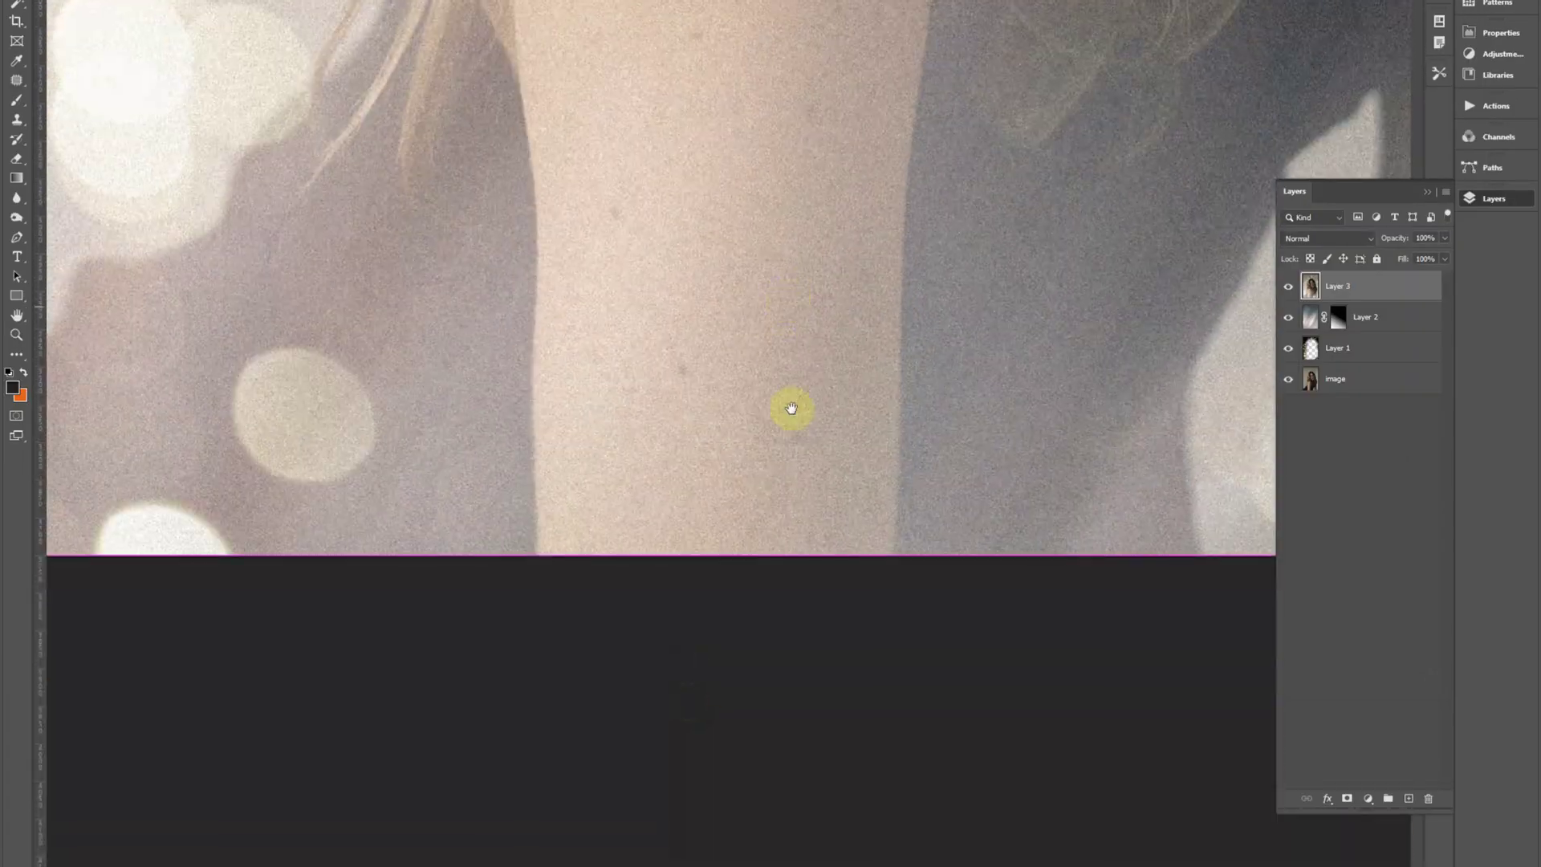
pyautogui.moveTo(598, 76); pyautogui.dragTo(740, 671)
pyautogui.moveTo(689, 124); pyautogui.dragTo(714, 795)
pyautogui.moveTo(787, 134); pyautogui.dragTo(736, 337)
pyautogui.hotkey('ctrl', '0')
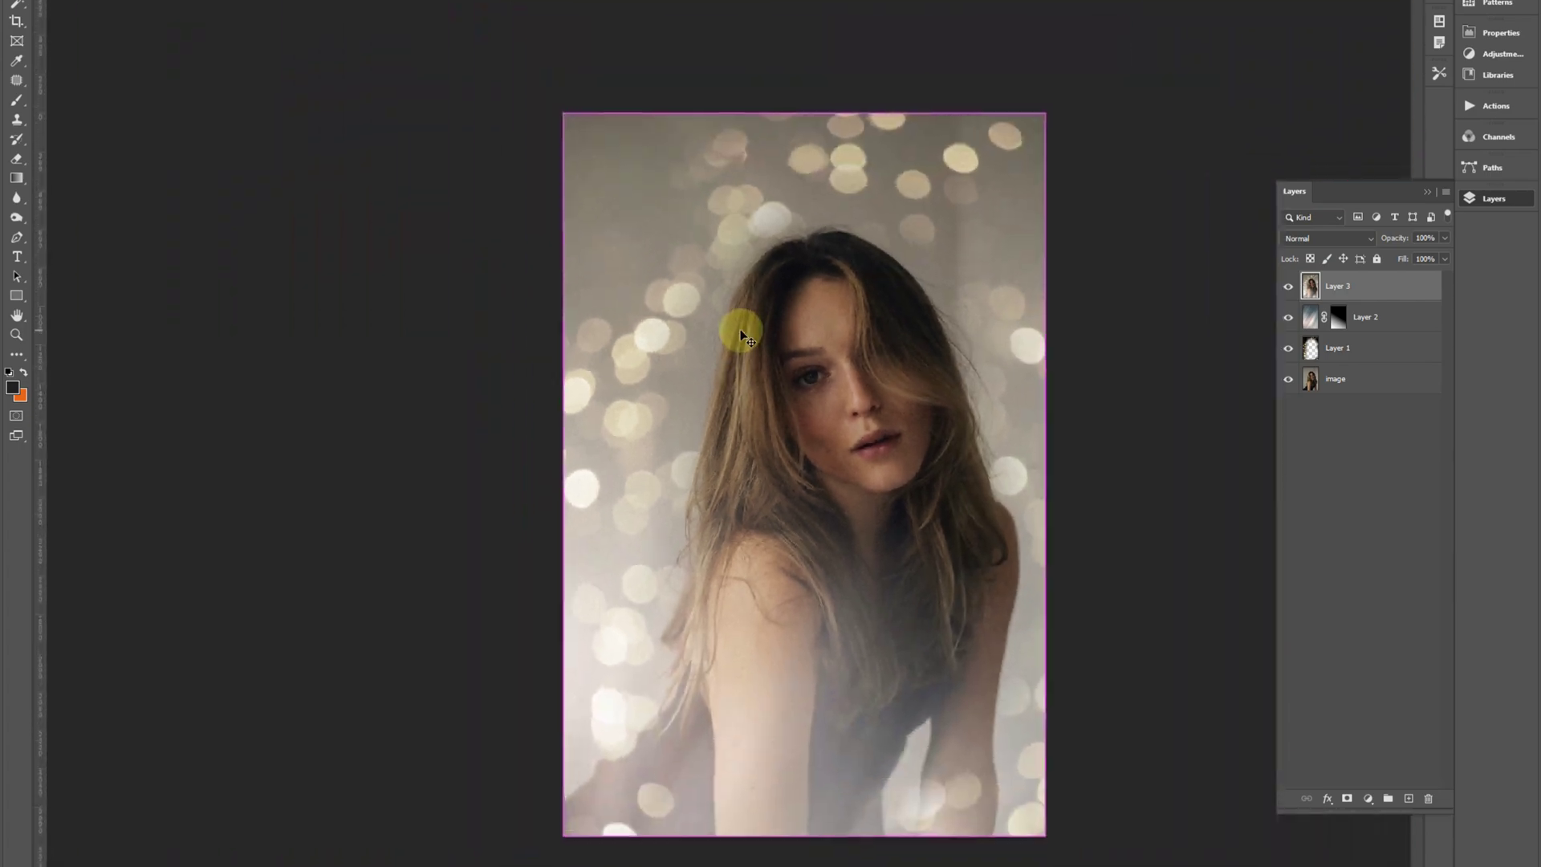
pyautogui.scroll(2, 743, 335)
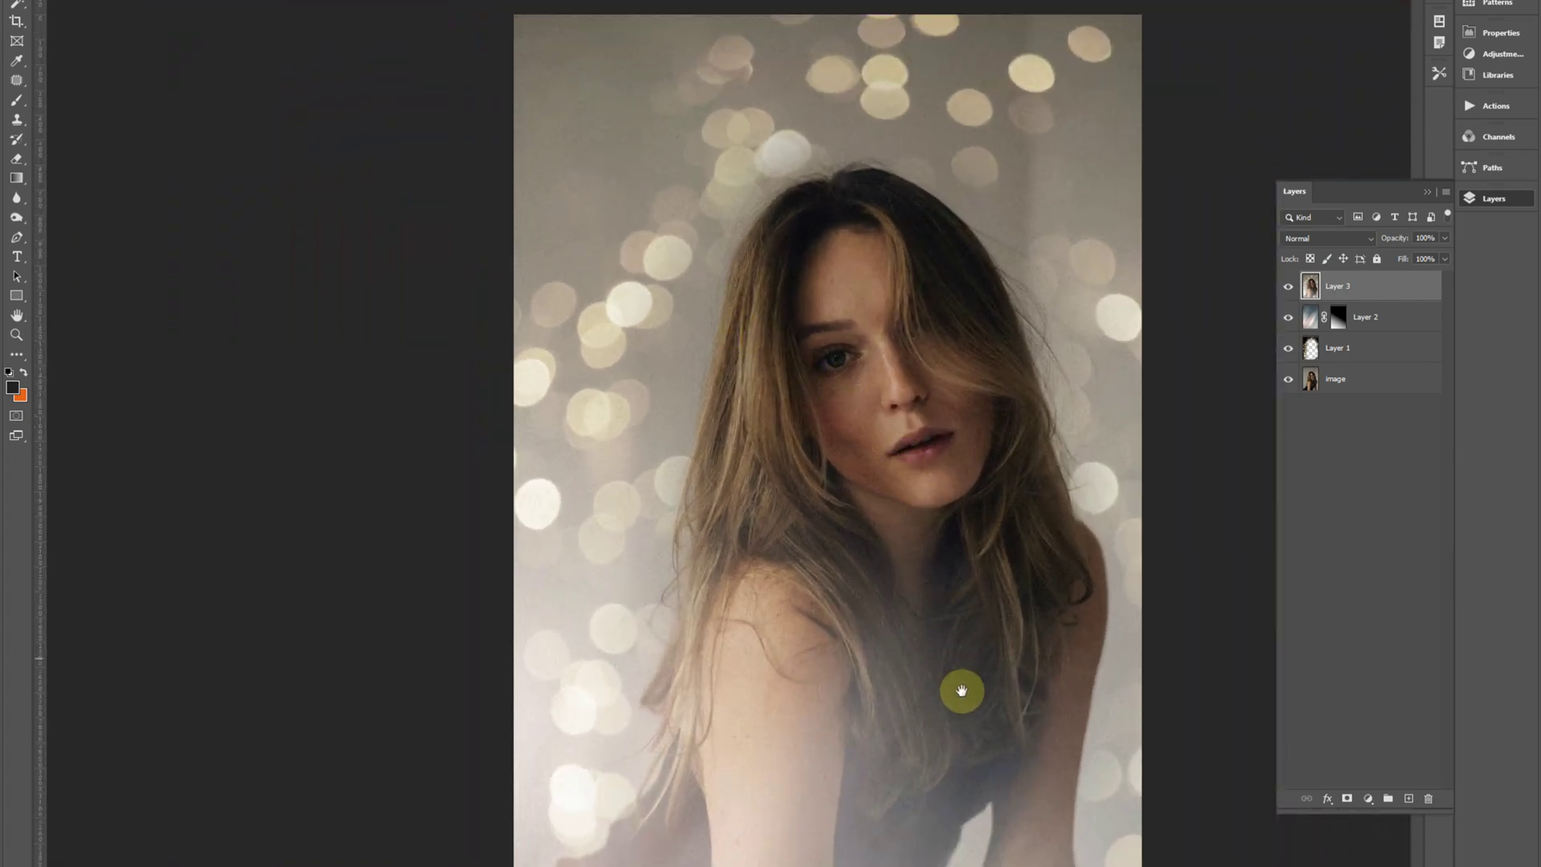
pyautogui.moveTo(960, 692); pyautogui.dragTo(951, 554)
pyautogui.moveTo(947, 331); pyautogui.dragTo(924, 398)
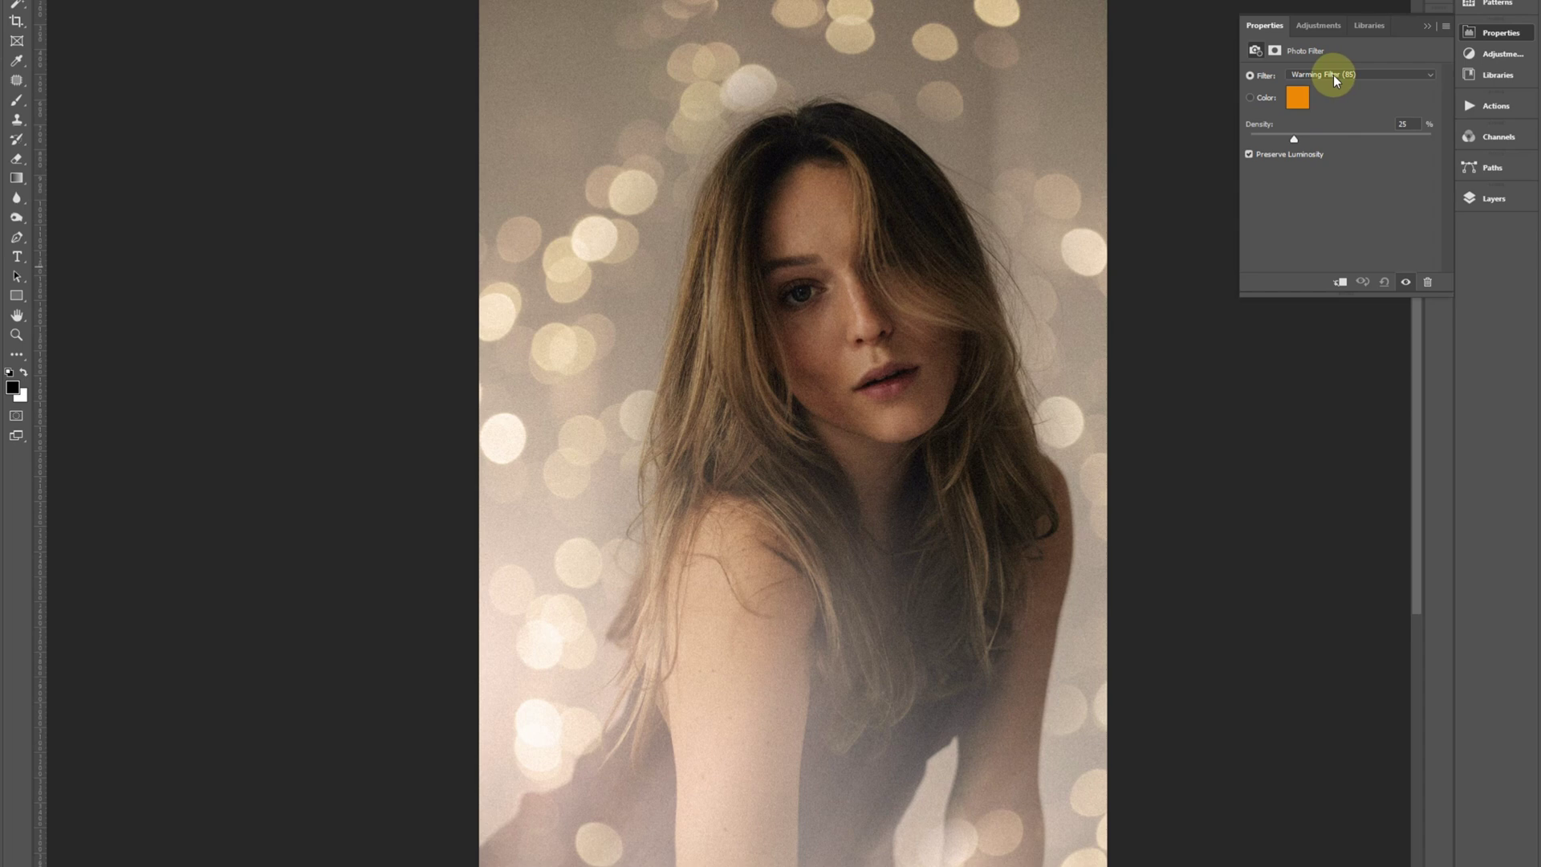
# - Set the Photo Filter to Warming Filter (85) at 15% density
pyautogui.click(1334, 73)
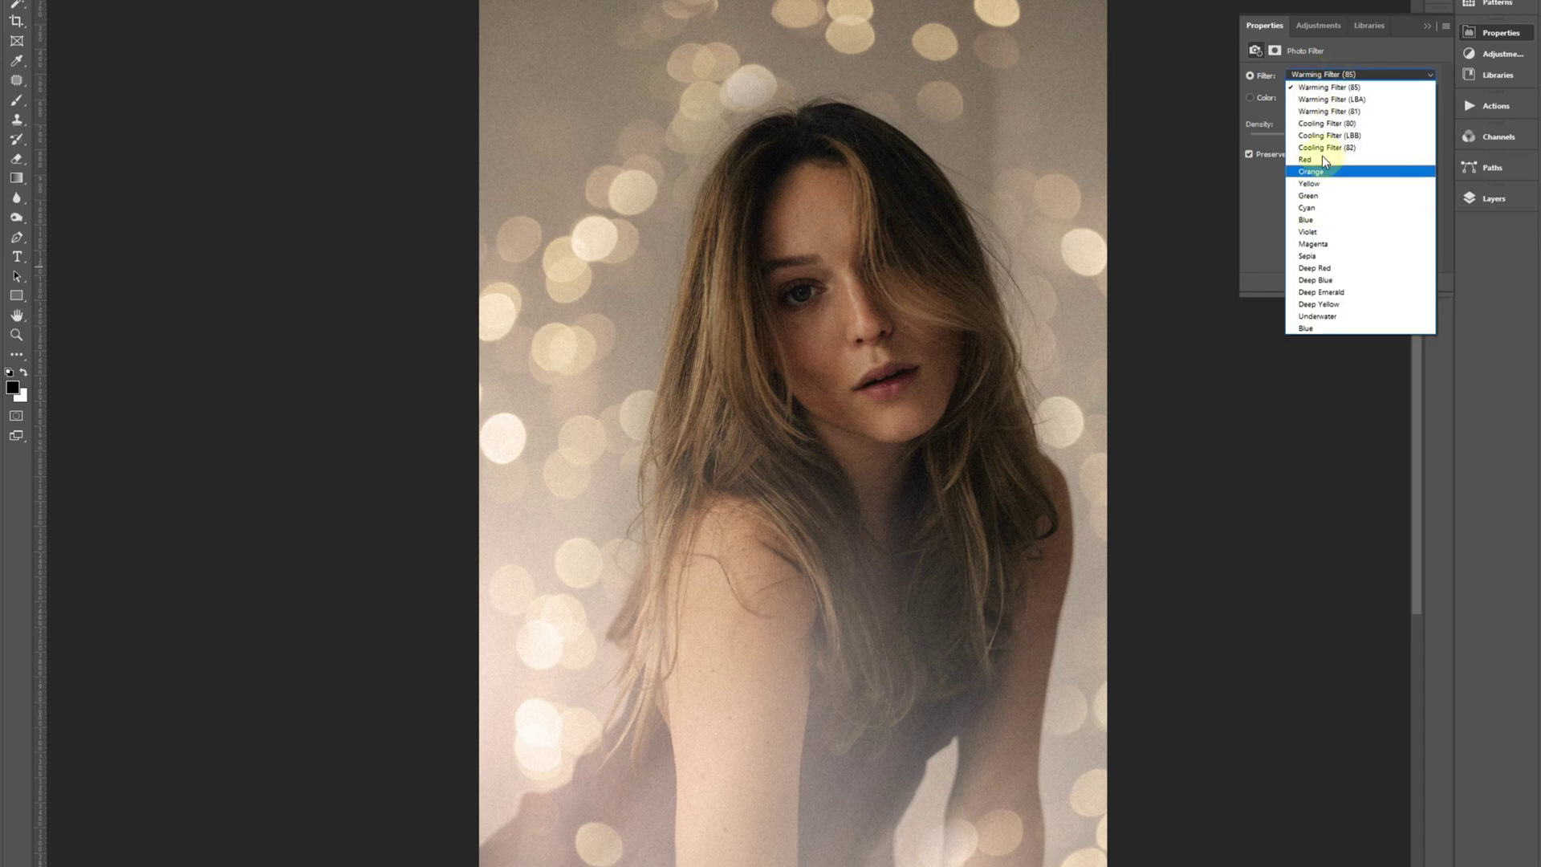
pyautogui.click(1323, 122)
pyautogui.click(1357, 74)
pyautogui.click(1325, 87)
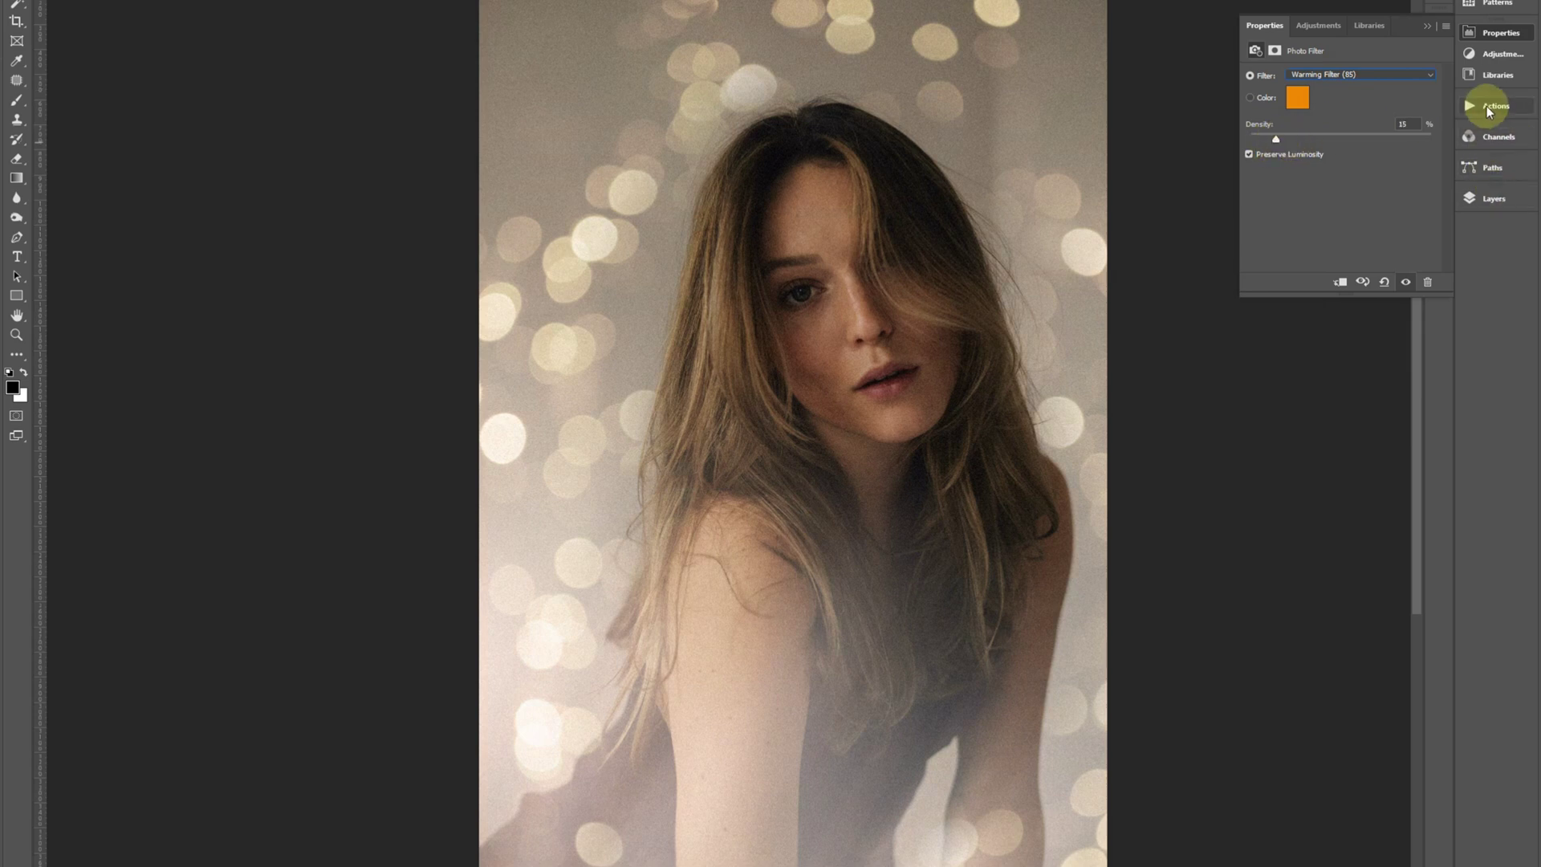
pyautogui.click(1493, 197)
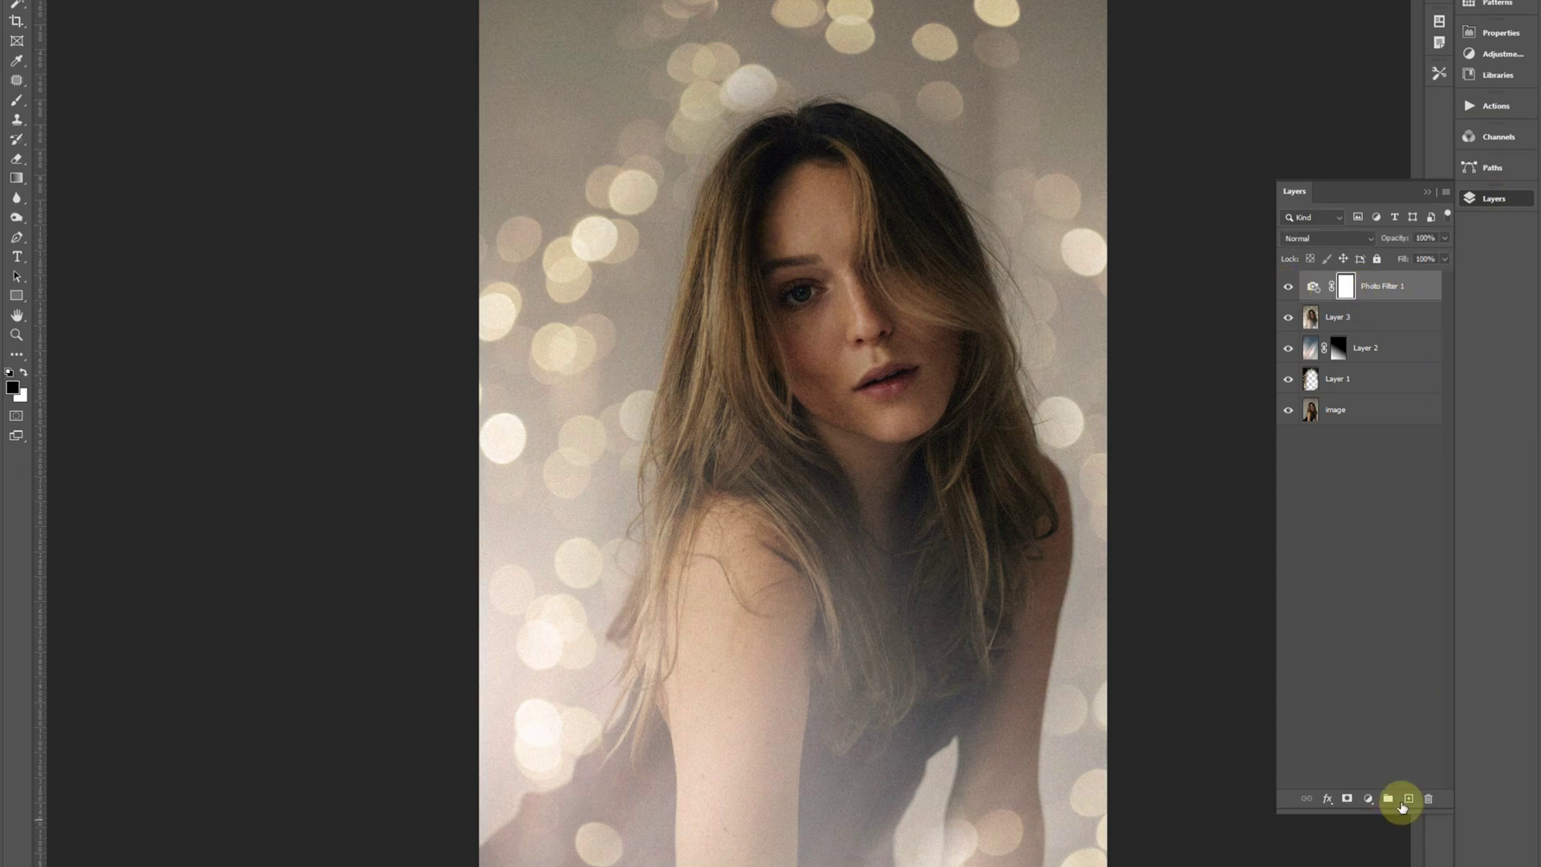
# - Add Layer 4 and stamp the merged image into it with Apply Image
pyautogui.click(1409, 798)
pyautogui.click(85, 2)
pyautogui.click(128, 103)
pyautogui.press('Return')
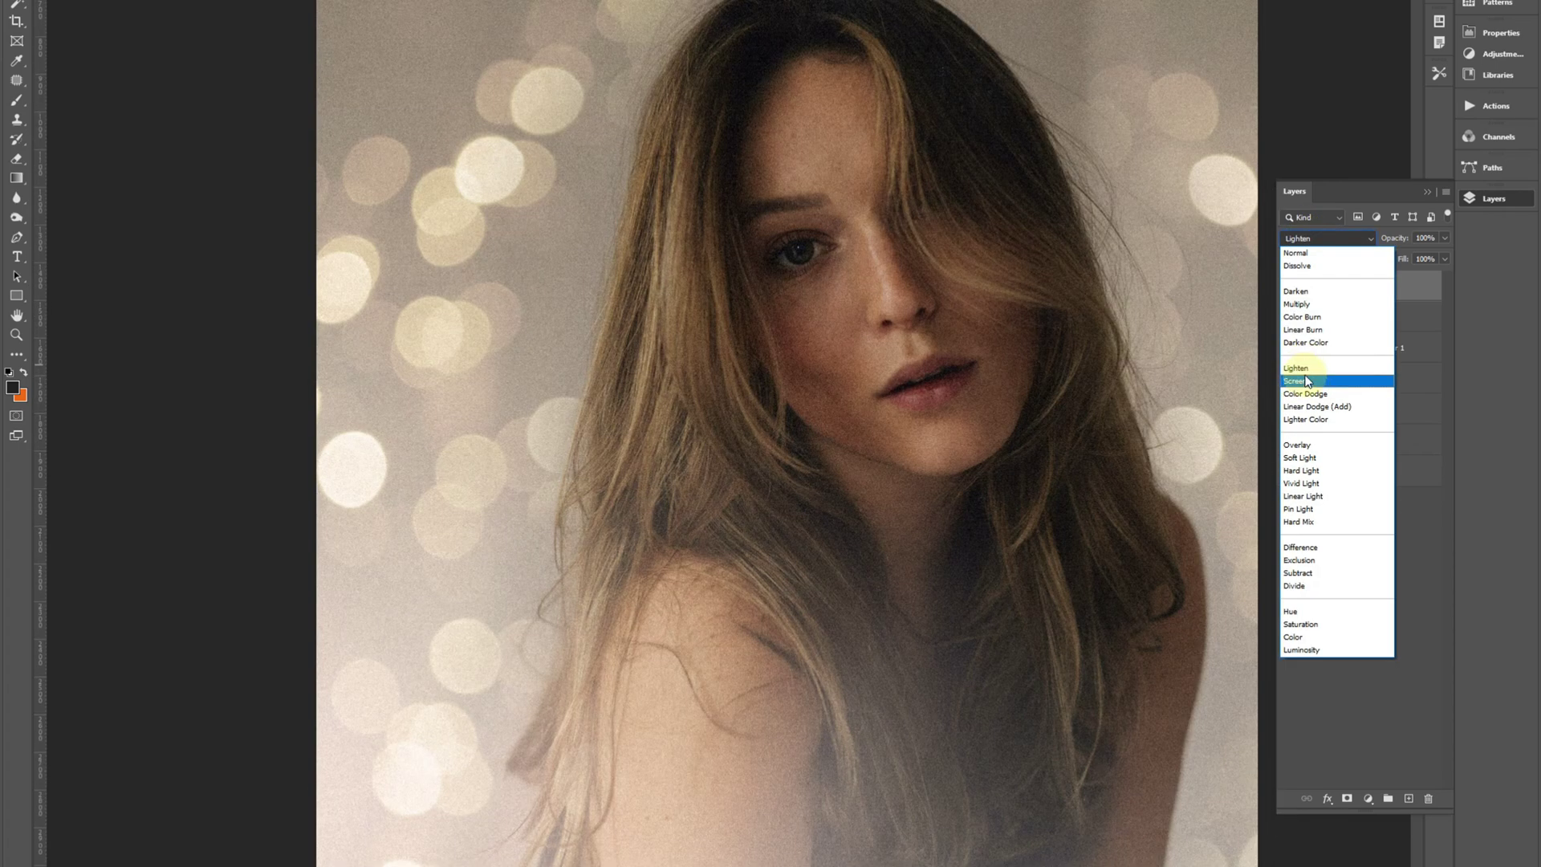
# - Set the paper texture layer's blend mode to Normal
pyautogui.click(1307, 380)
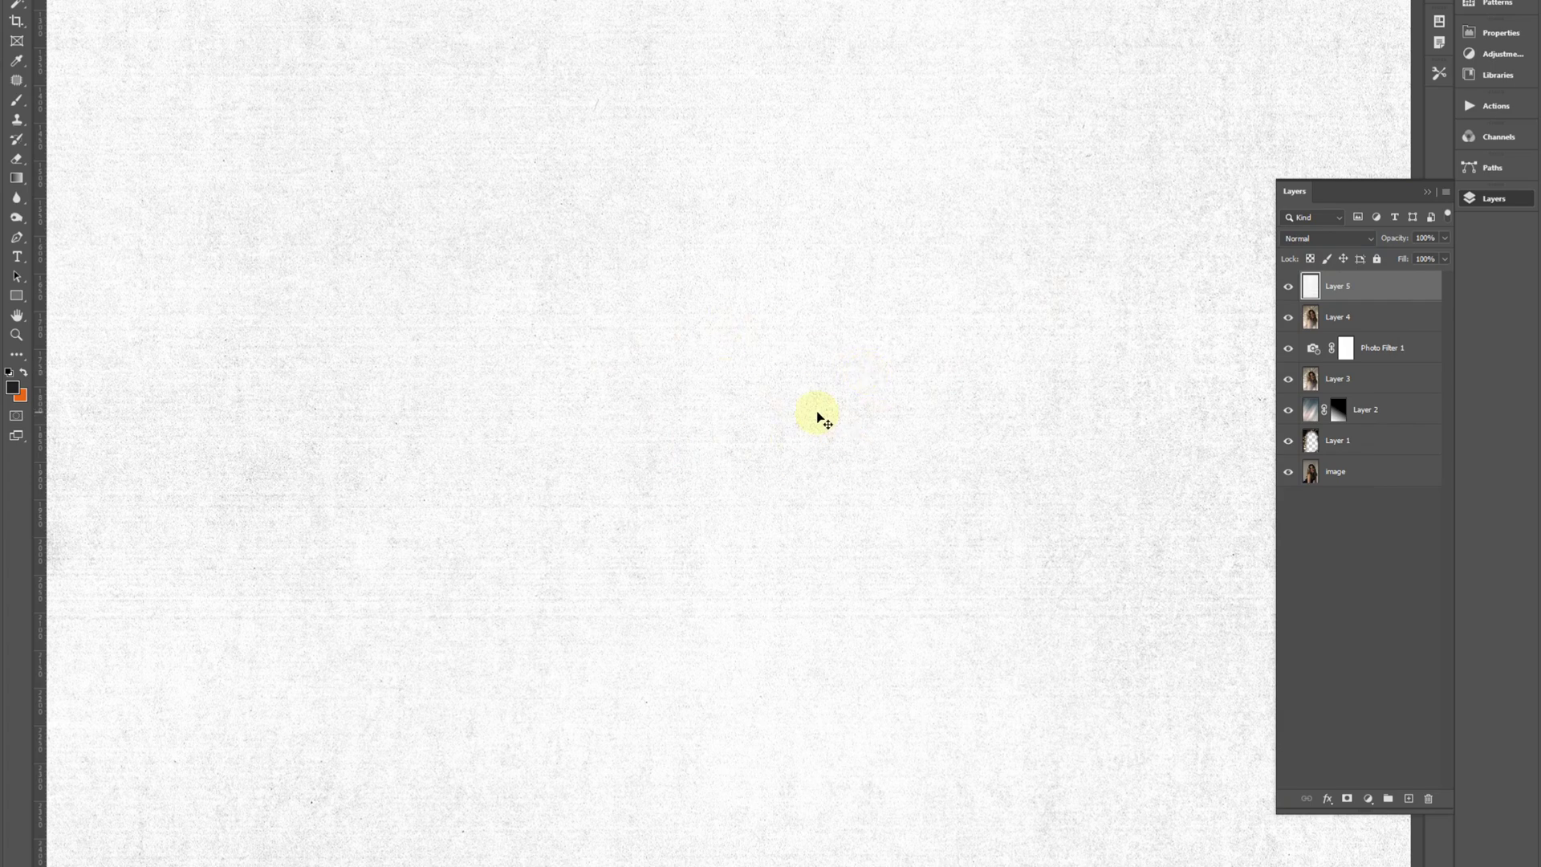
# - Try Overlay blending on the texture layer at 41% opacity, toggling it to compare
pyautogui.click(1297, 243)
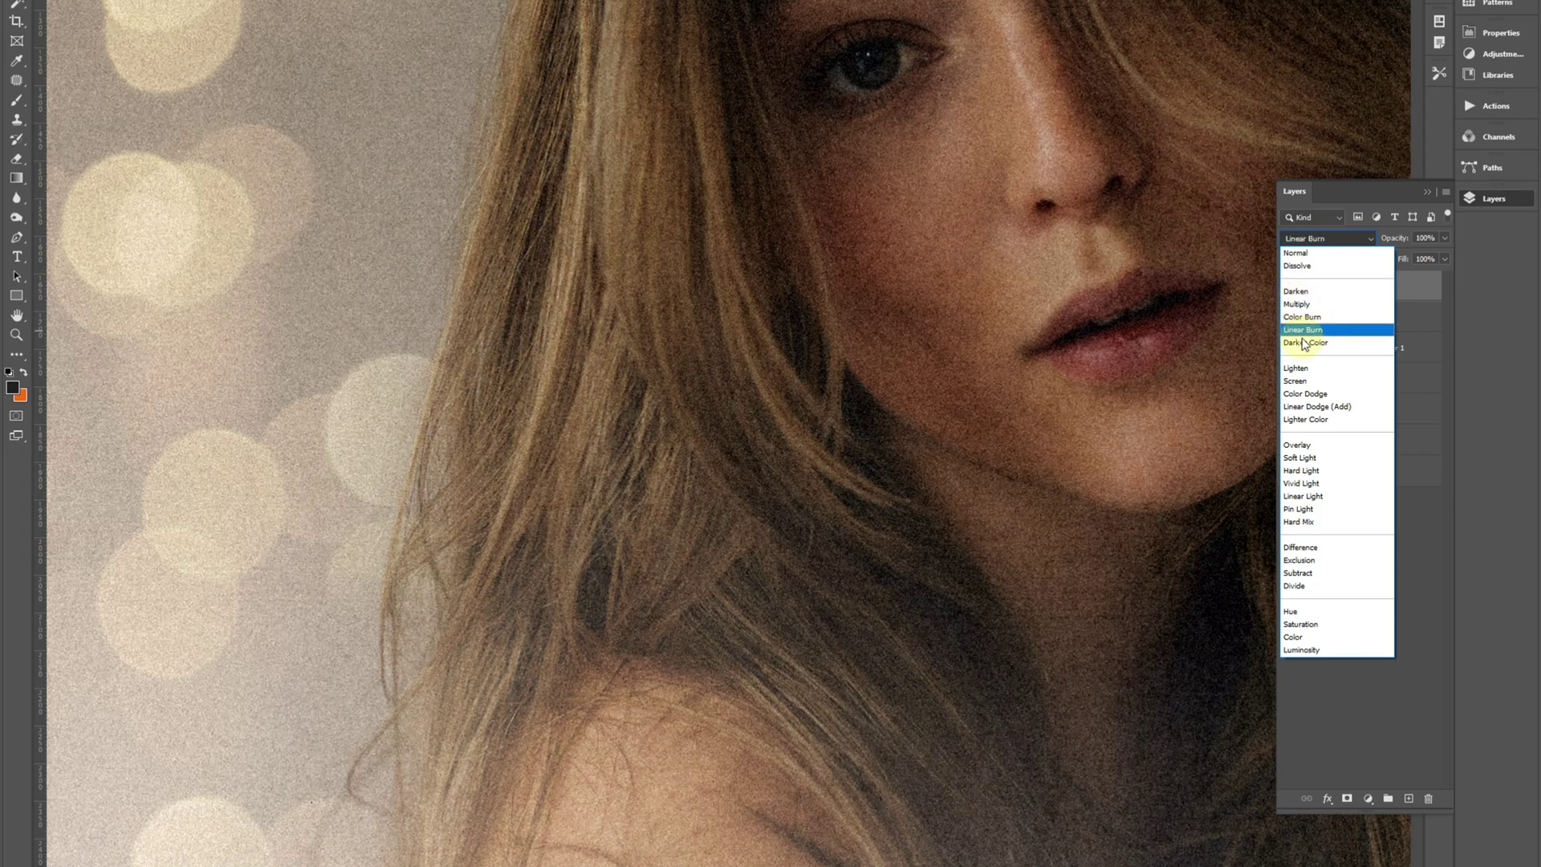
pyautogui.click(1299, 243)
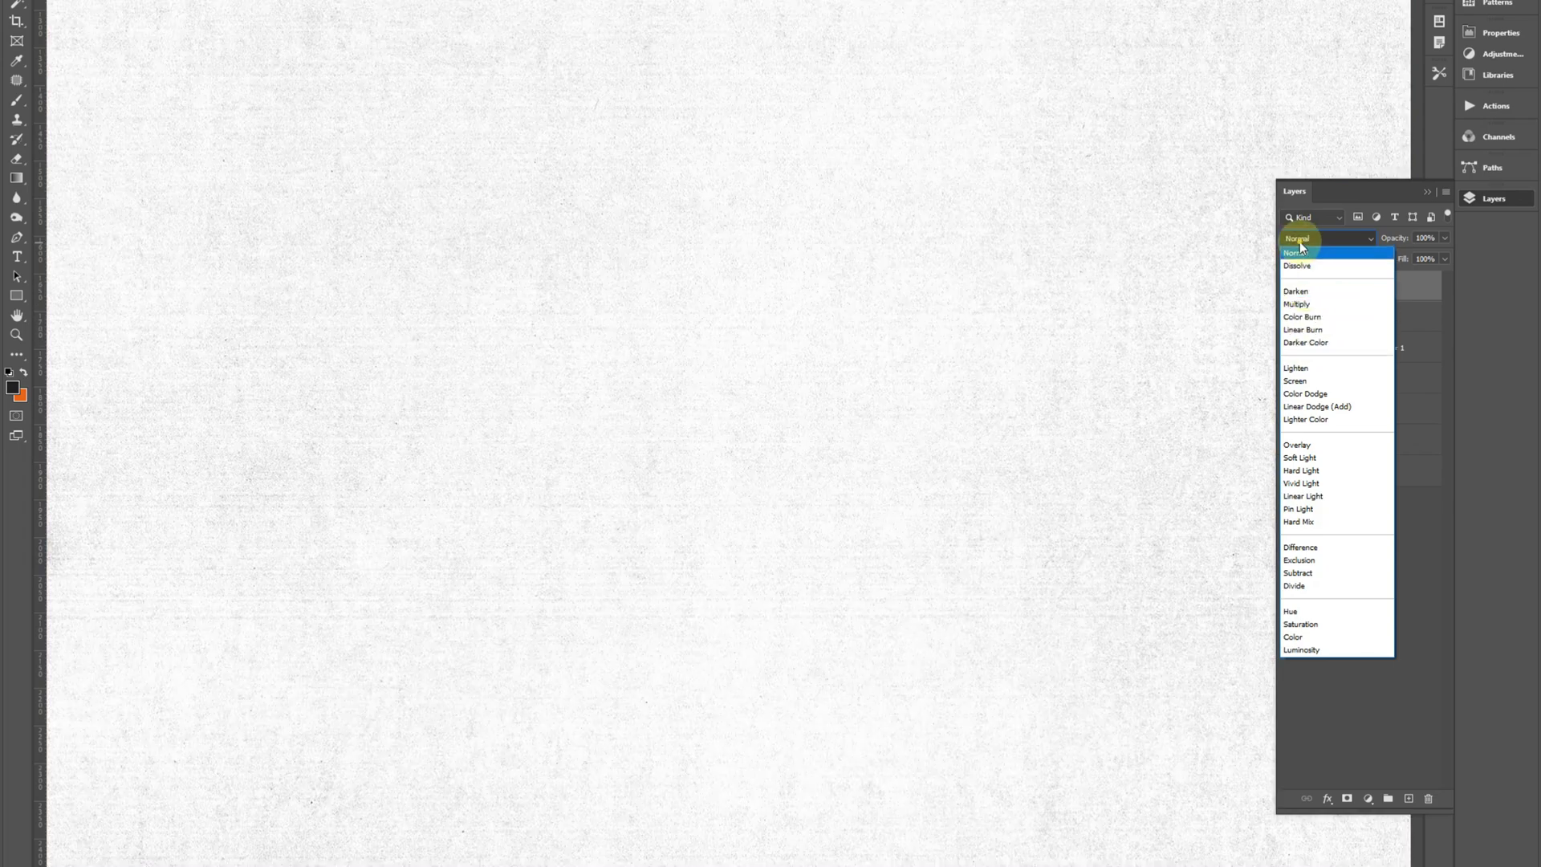
pyautogui.click(1299, 241)
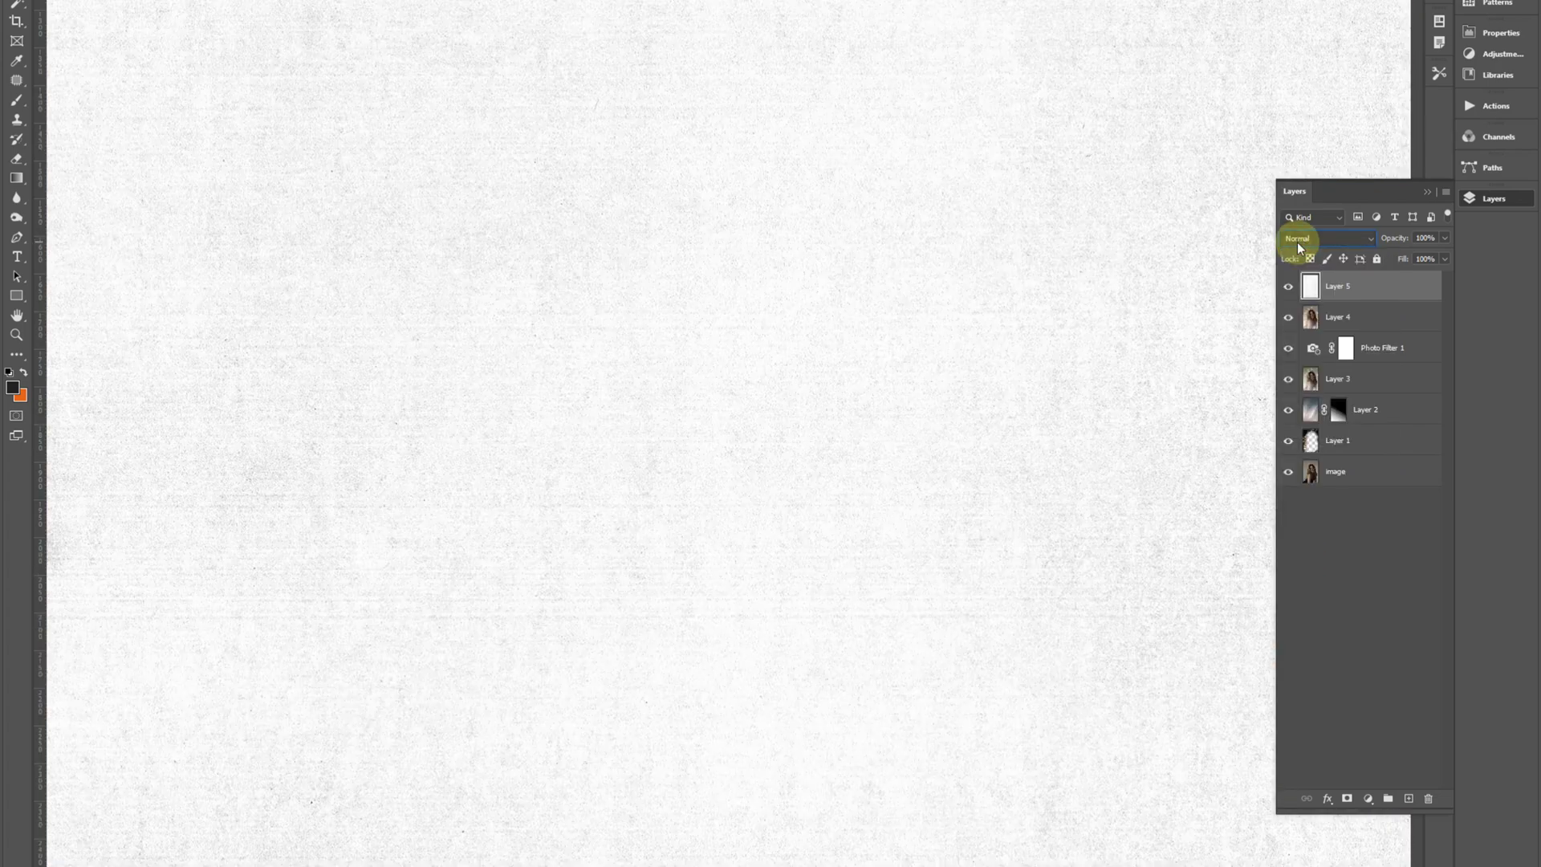
pyautogui.click(1297, 242)
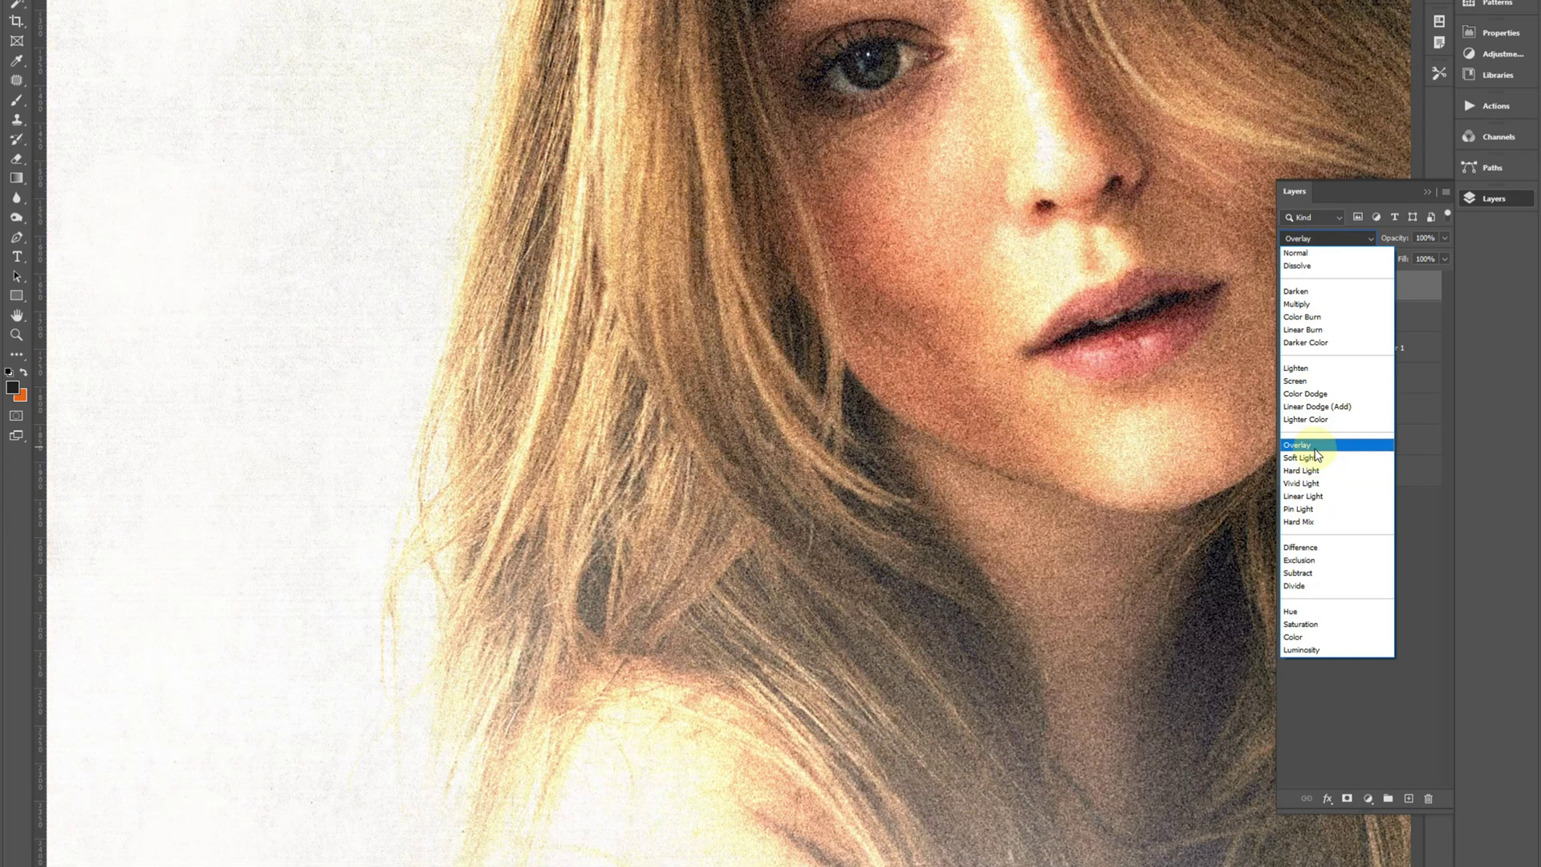
pyautogui.click(1315, 448)
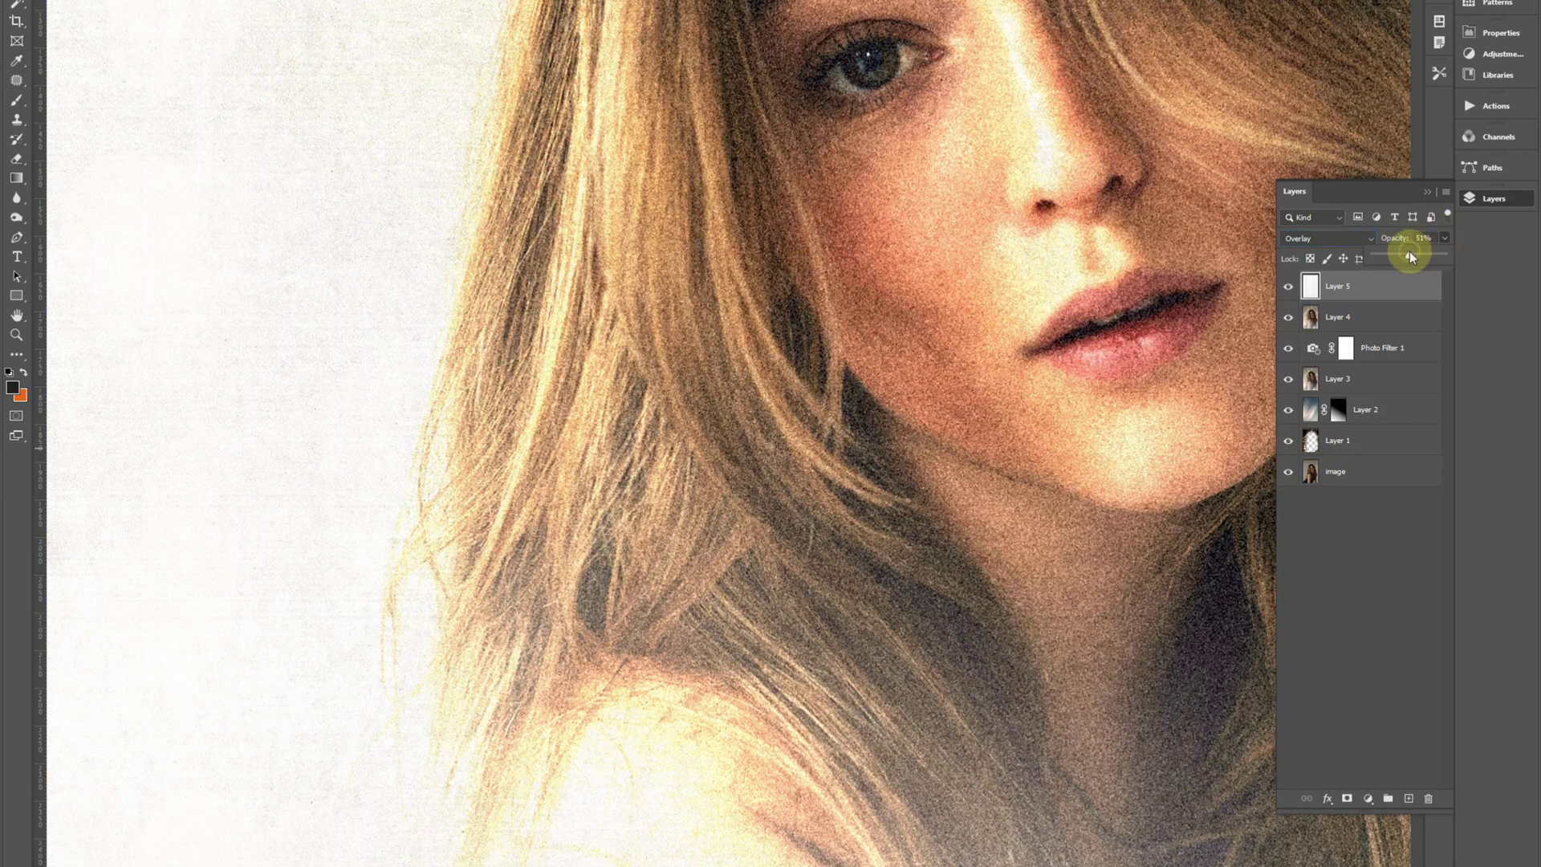
pyautogui.moveTo(1421, 253); pyautogui.dragTo(1410, 252)
pyautogui.click(1289, 290)
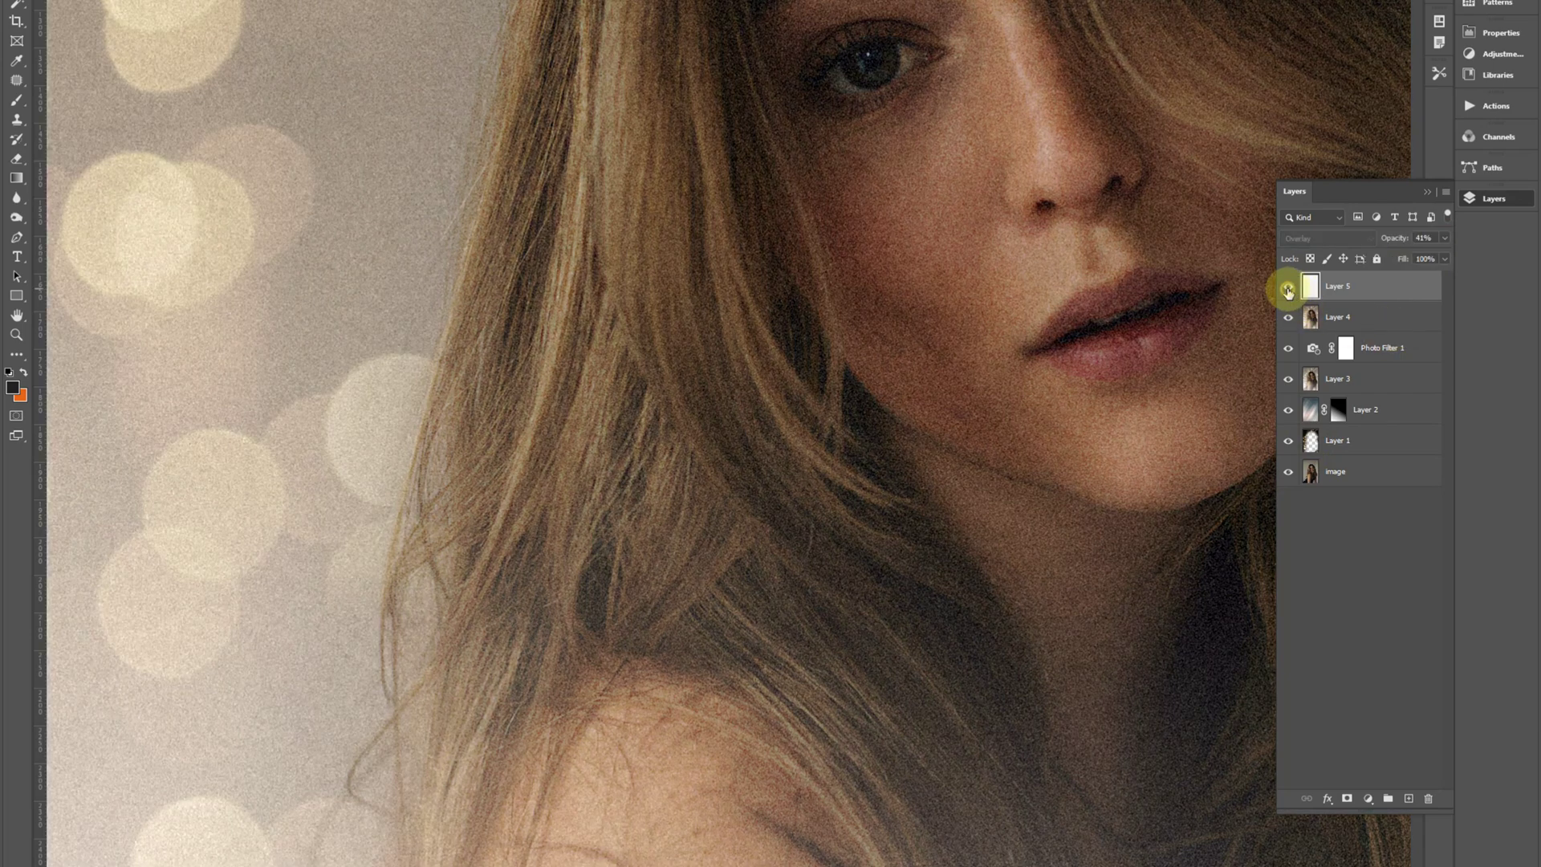
pyautogui.click(1288, 289)
pyautogui.click(1288, 289)
pyautogui.click(1288, 289)
pyautogui.click(1445, 238)
# - Switch Layer 5 to Divide blending and toggle its visibility to compare the effect
pyautogui.click(1361, 242)
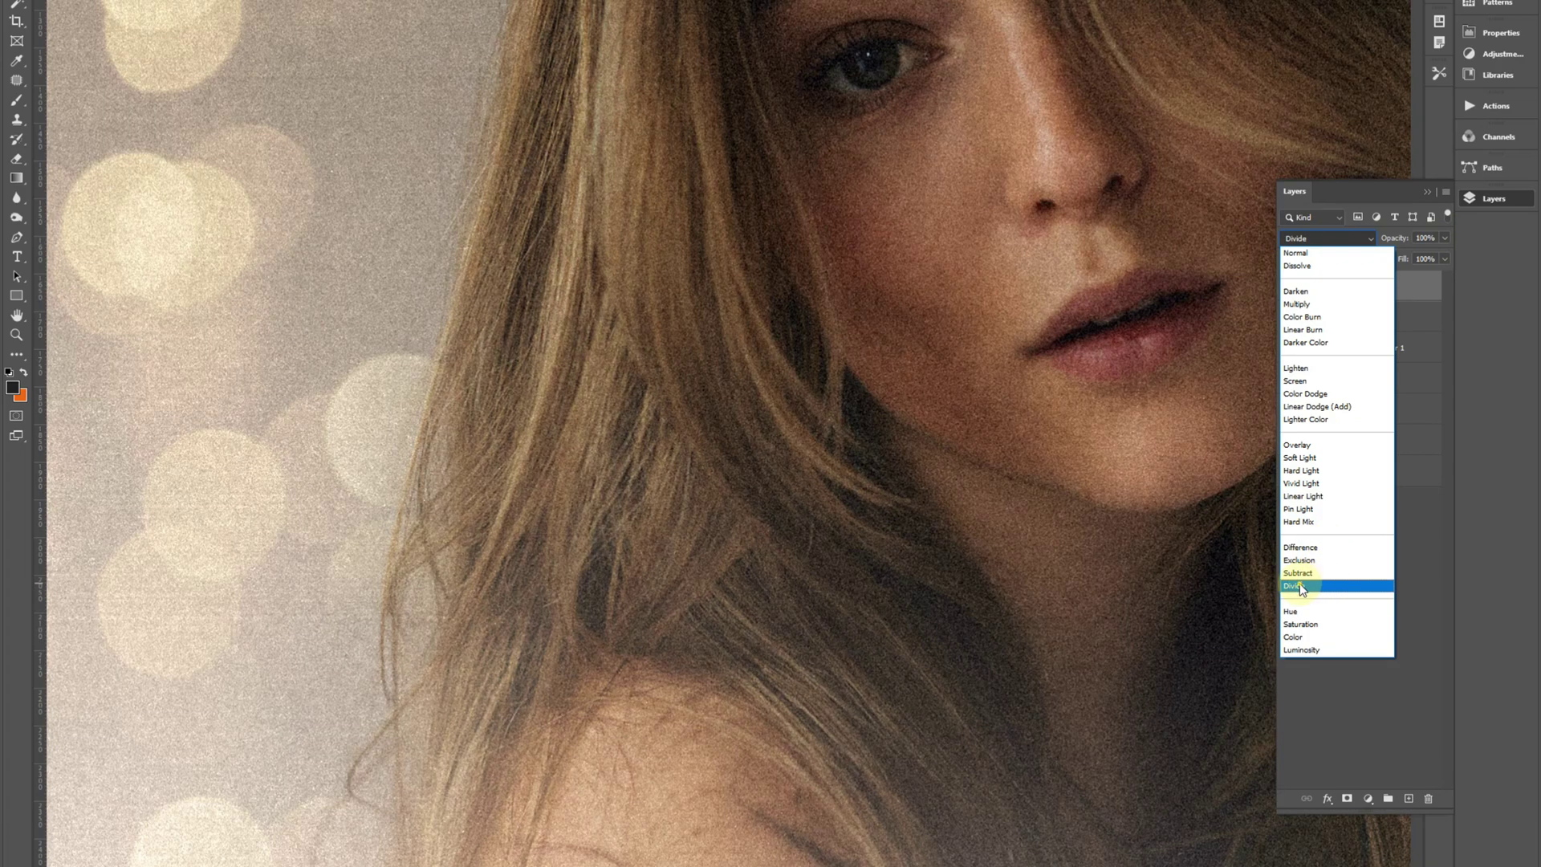
pyautogui.click(1302, 587)
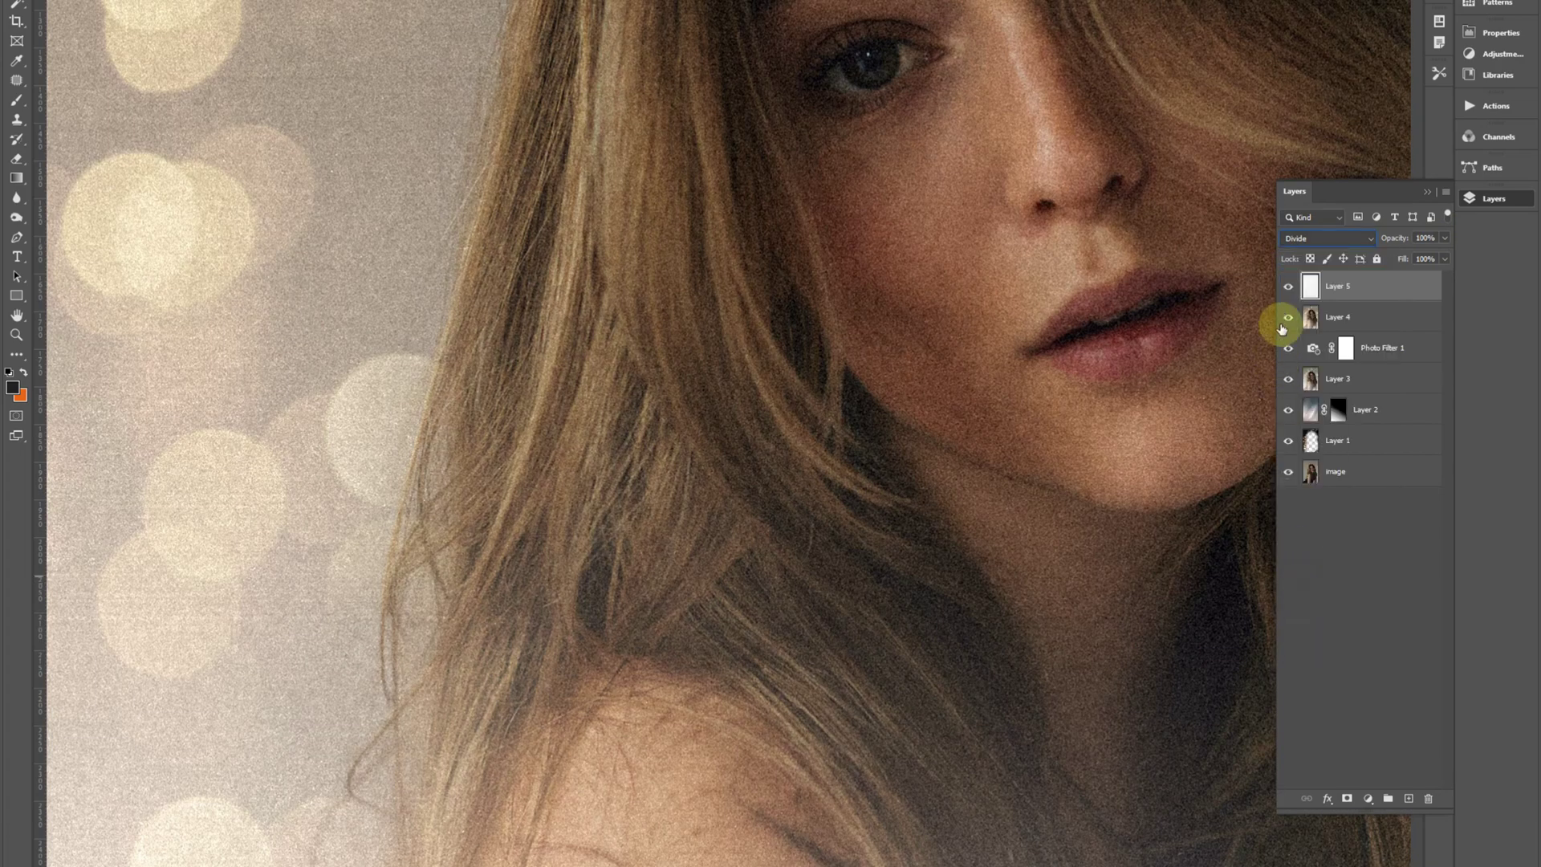
pyautogui.click(1301, 238)
pyautogui.click(1302, 238)
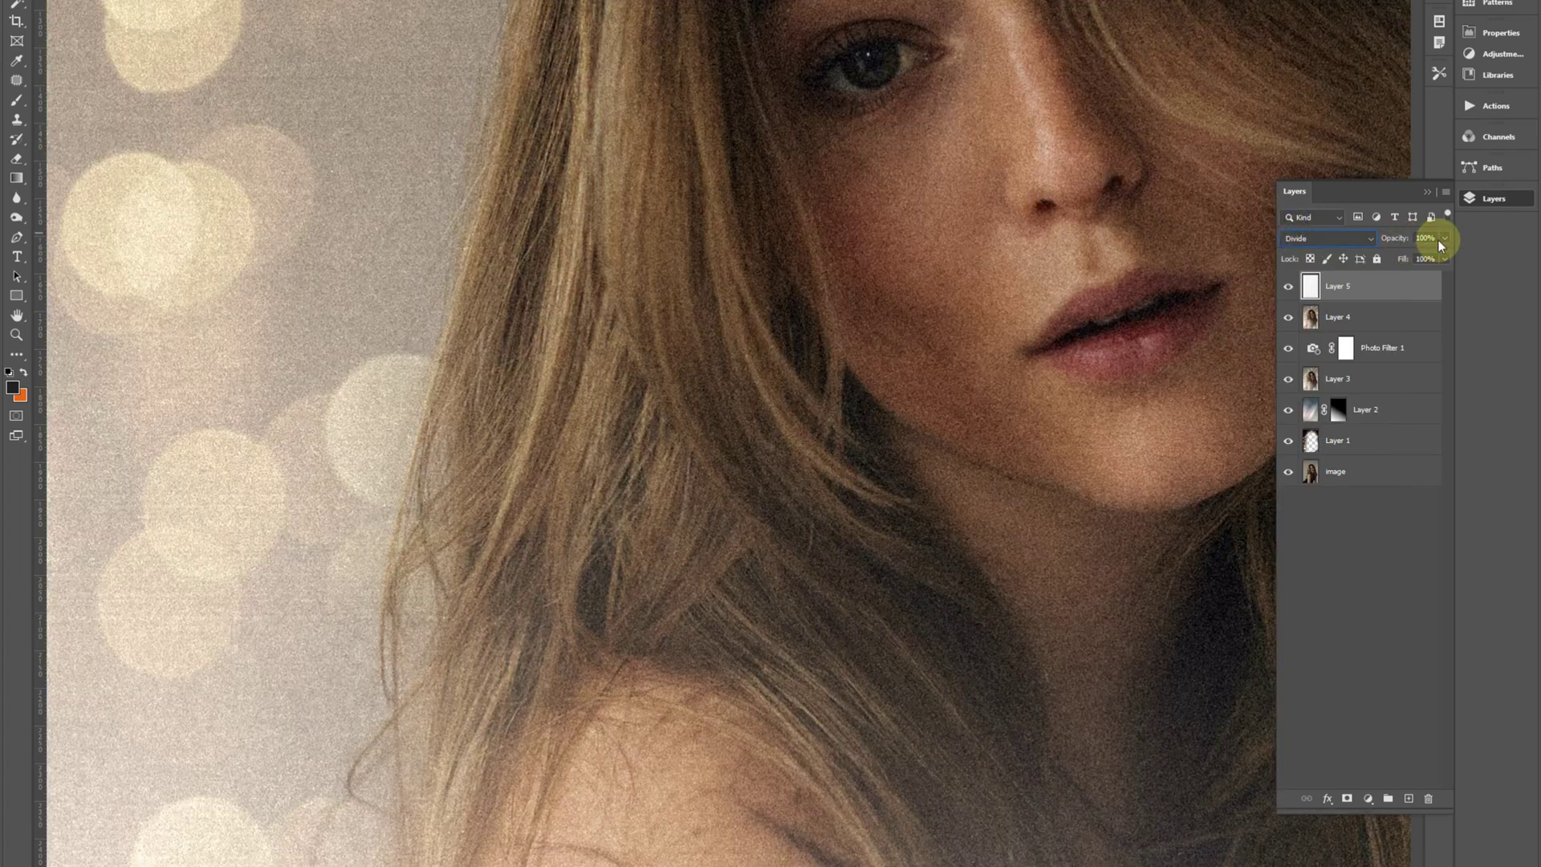
pyautogui.click(1289, 289)
pyautogui.click(1289, 289)
pyautogui.click(1290, 289)
pyautogui.click(1290, 289)
pyautogui.click(1311, 238)
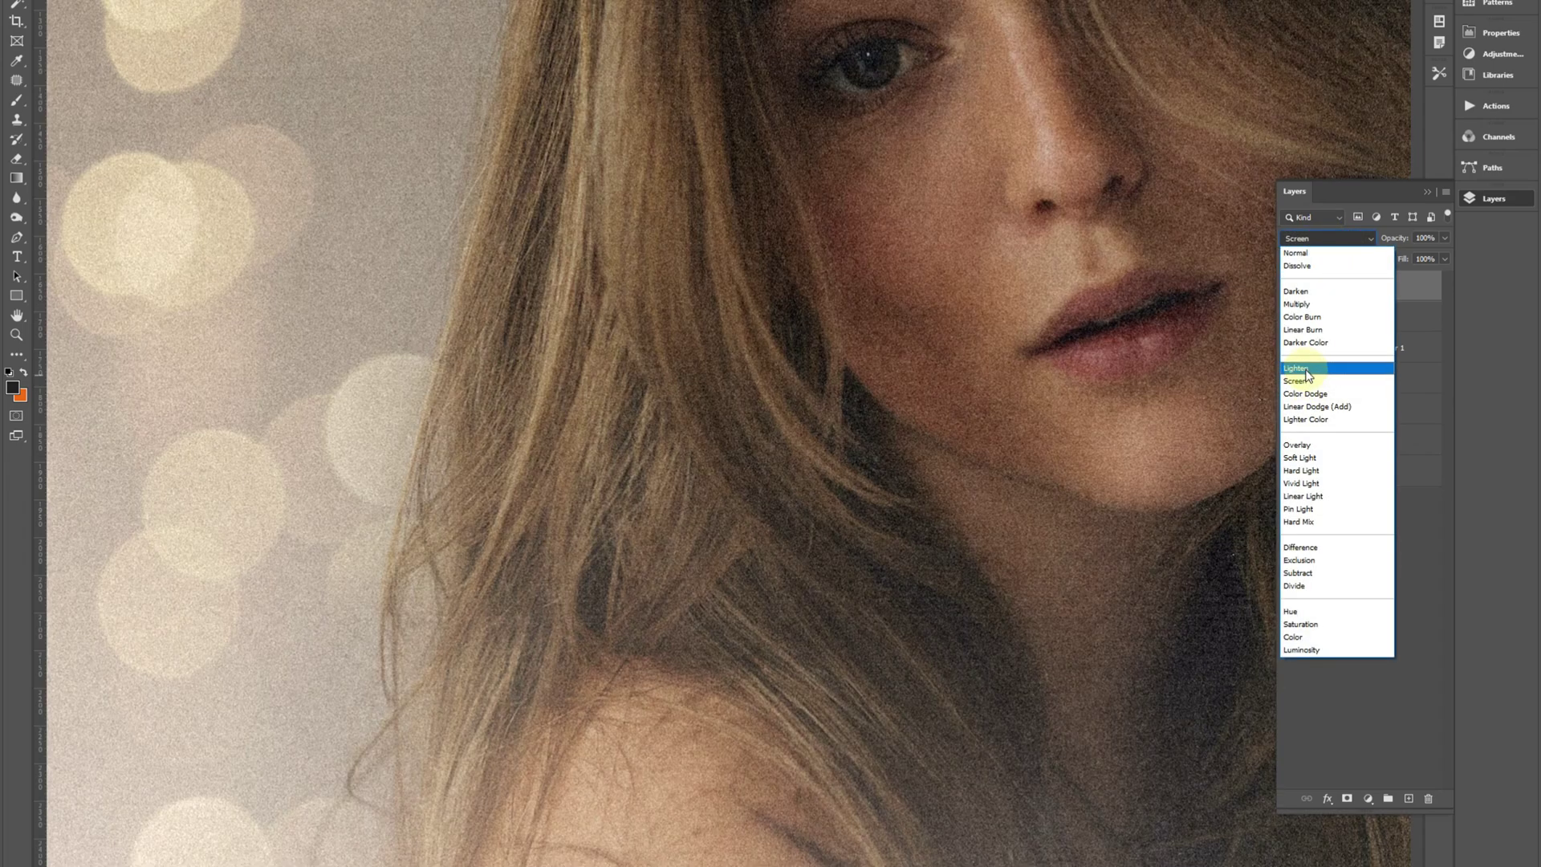
# - Switch Layer 5 from Screen to Linear Dodge (Add) blending
pyautogui.click(1304, 382)
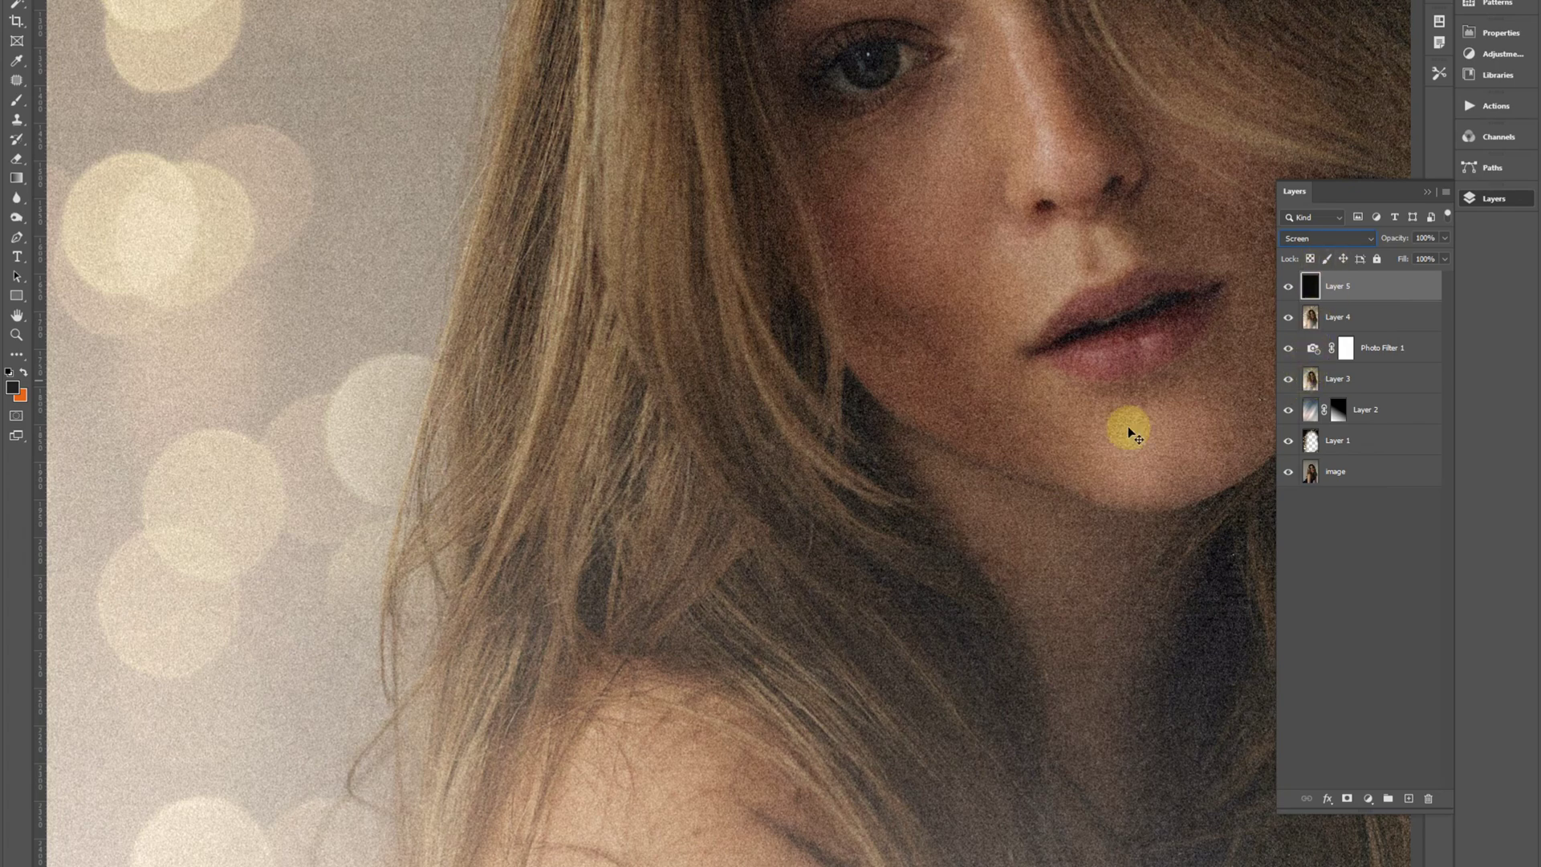
pyautogui.moveTo(923, 299); pyautogui.dragTo(654, 155)
pyautogui.click(1304, 239)
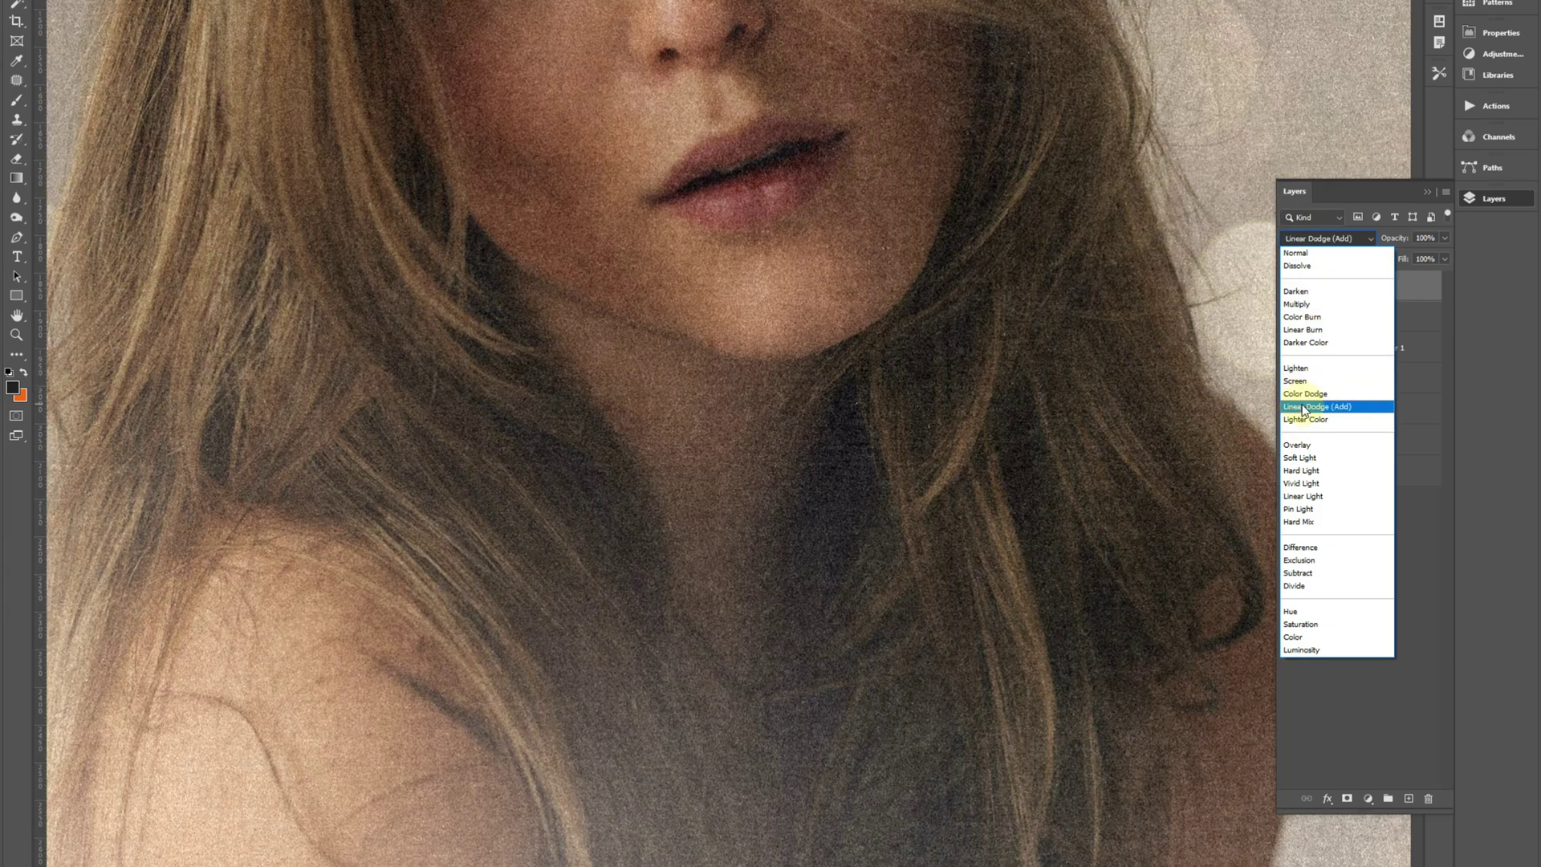
pyautogui.click(1304, 407)
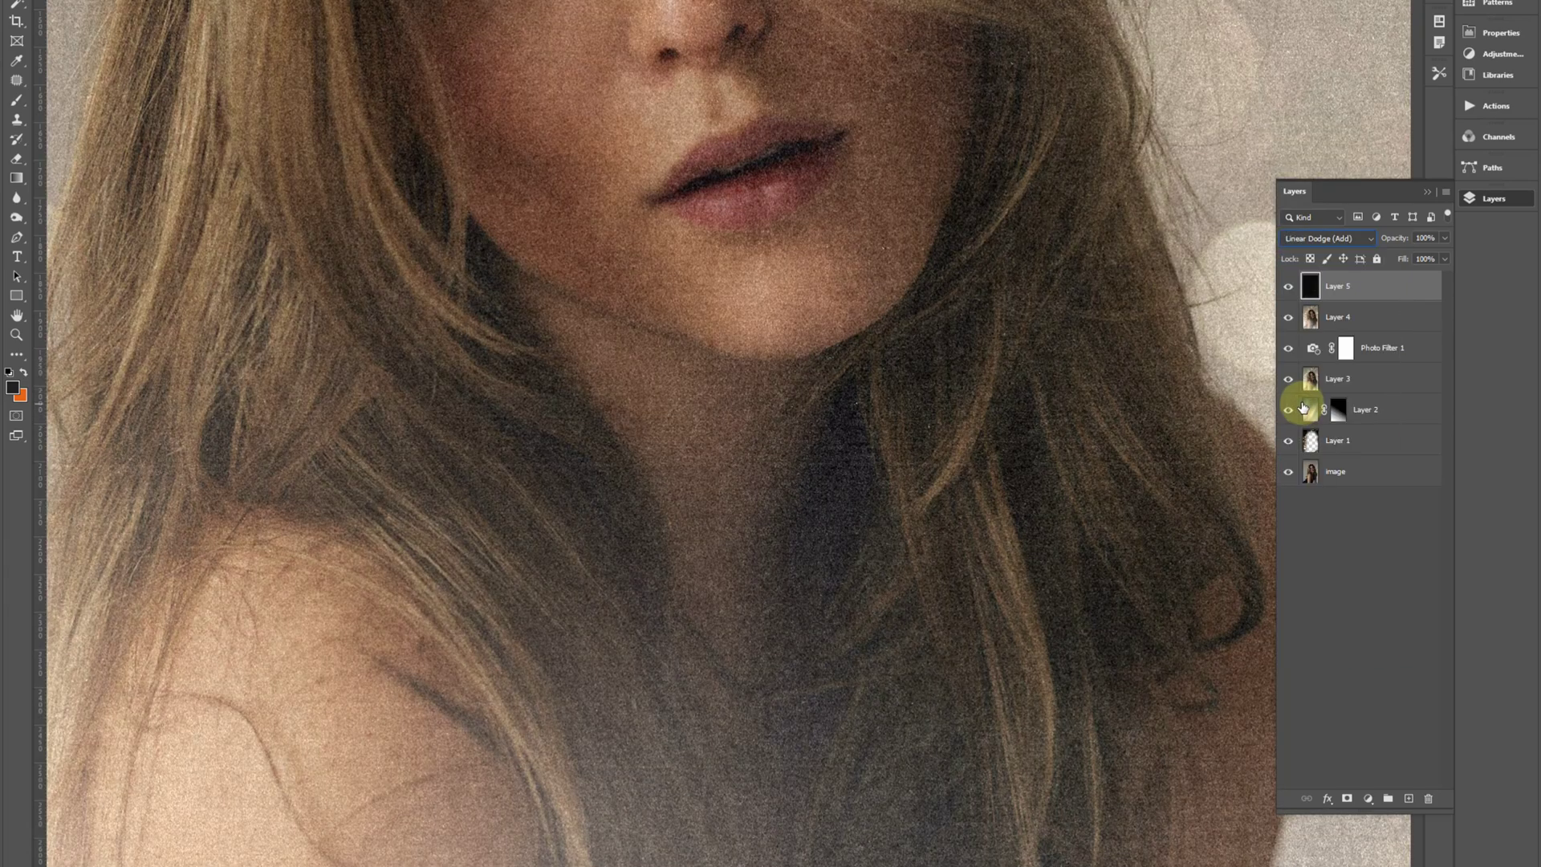
pyautogui.hotkey('ctrl', '0')
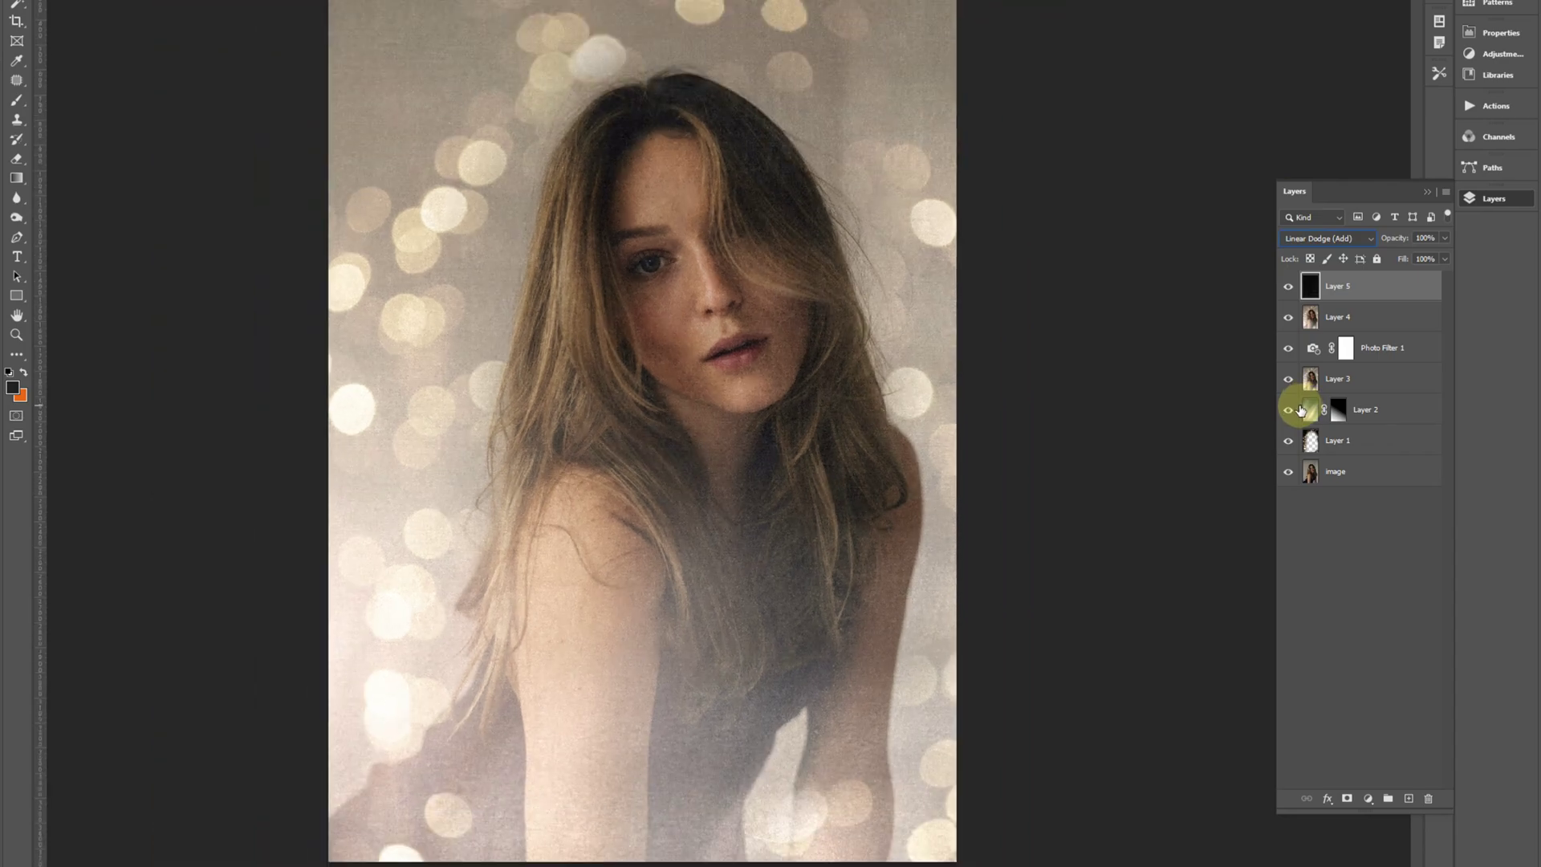
pyautogui.scroll(5, 831, 357)
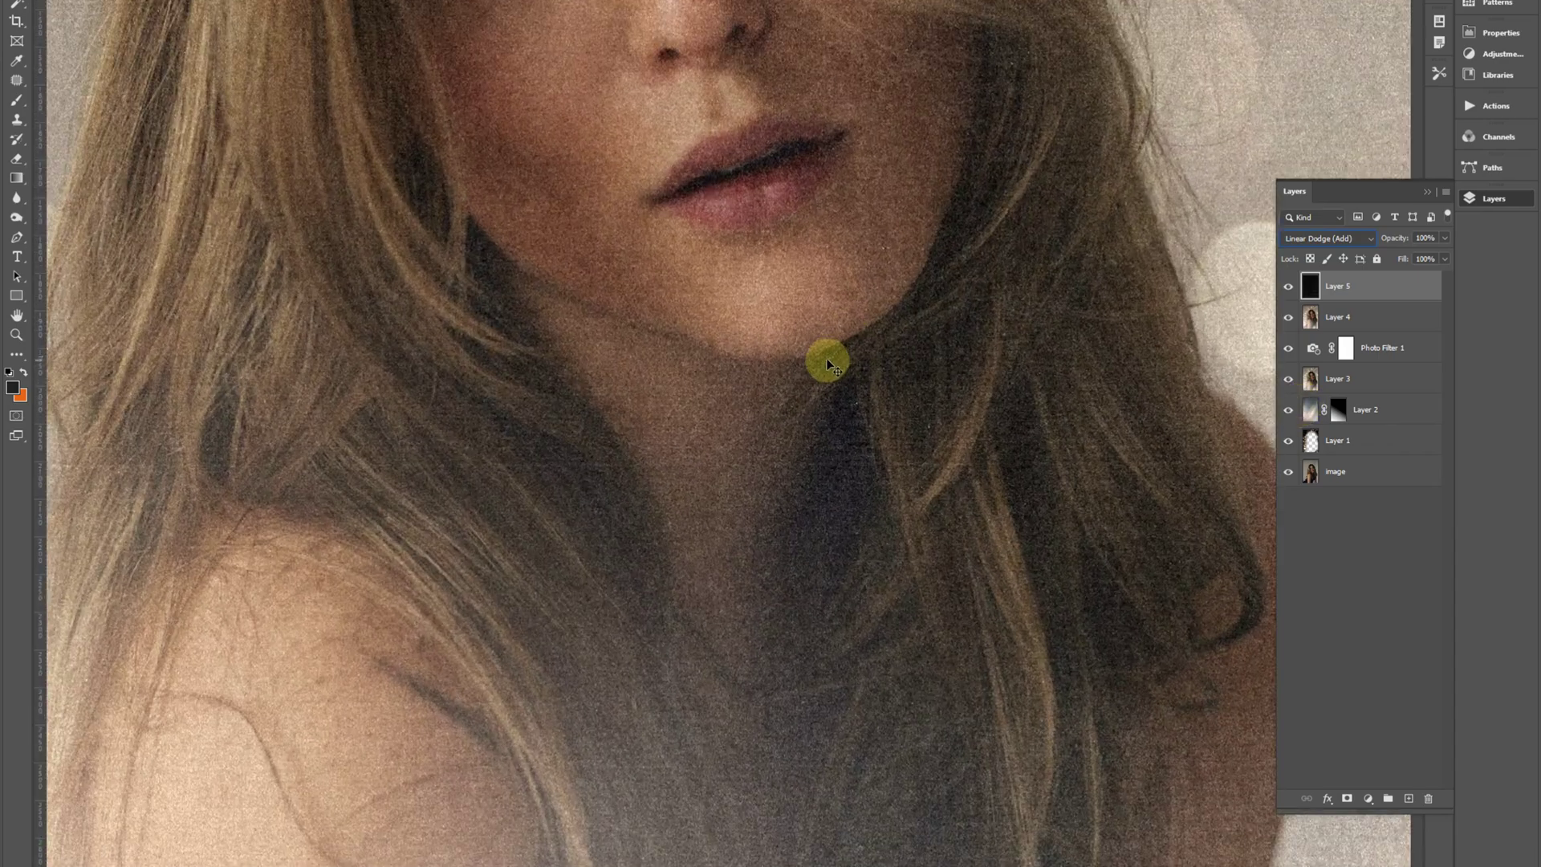
pyautogui.moveTo(770, 218); pyautogui.dragTo(896, 620)
pyautogui.moveTo(932, 241); pyautogui.dragTo(937, 521)
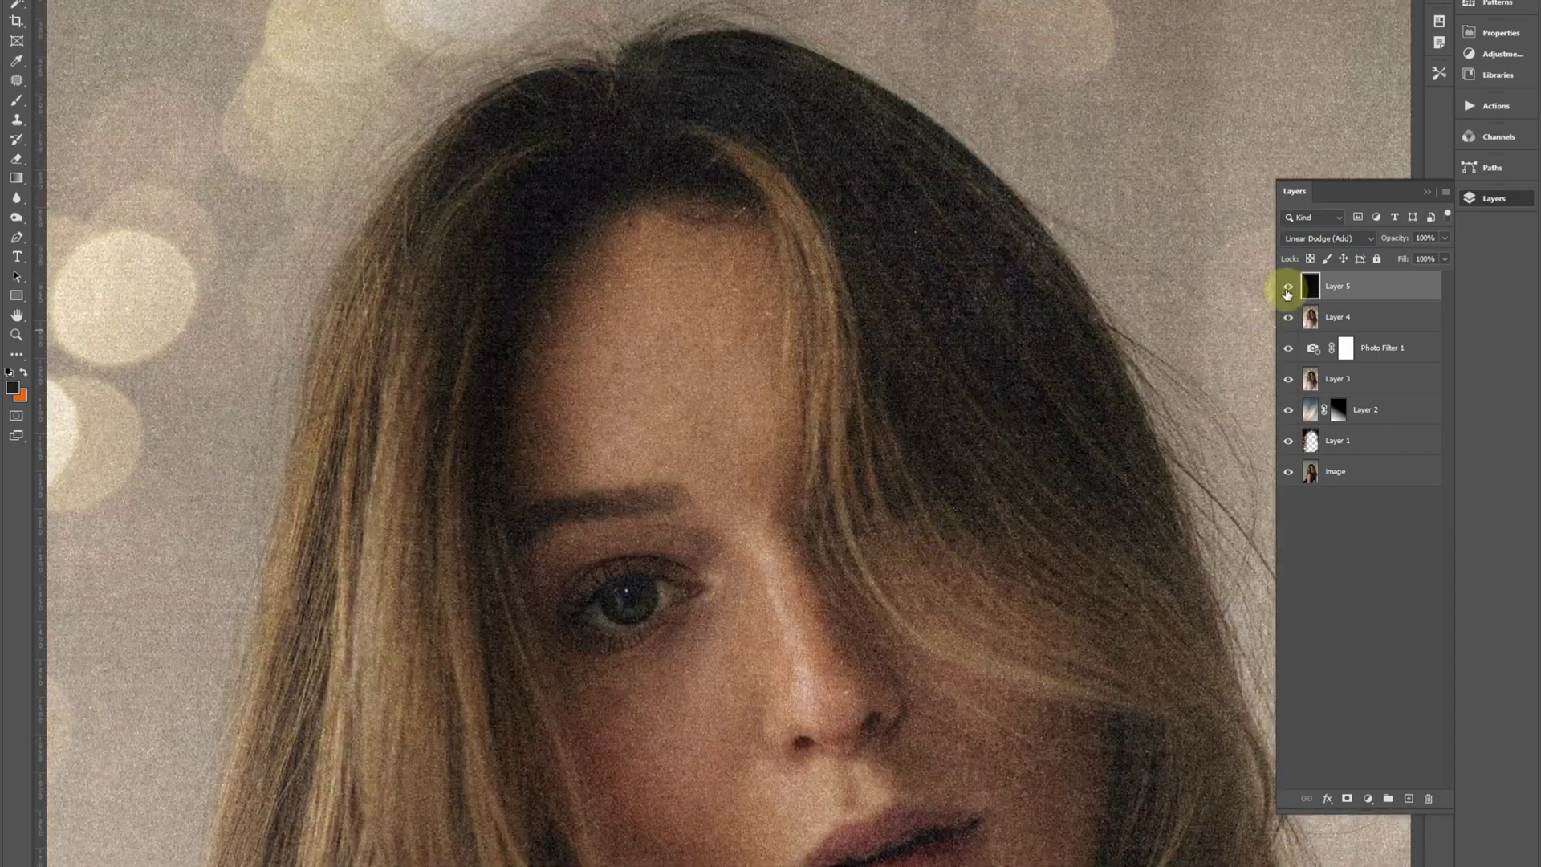
# - Toggle Layer 5's visibility several times to compare the portrait before and after
pyautogui.click(1288, 291)
pyautogui.click(1287, 290)
pyautogui.click(1288, 291)
pyautogui.click(1287, 290)
pyautogui.click(1288, 290)
pyautogui.click(1288, 290)
pyautogui.moveTo(616, 224); pyautogui.dragTo(752, 225)
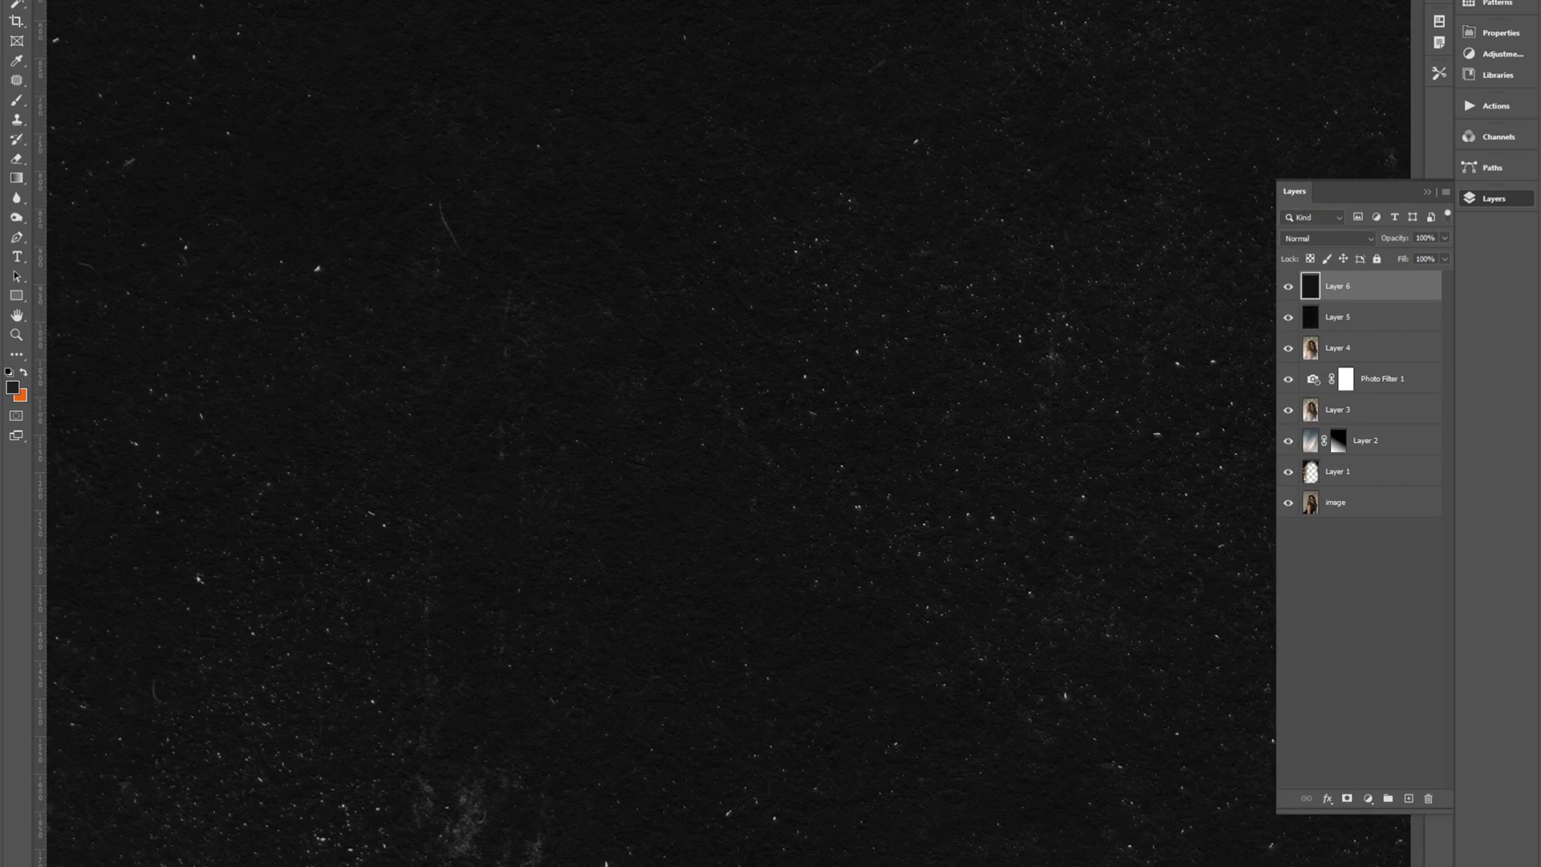
# - Scale the dust texture down with Free Transform and position it over the portrait
pyautogui.hotkey('ctrl', '-')
pyautogui.hotkey('ctrl', '-')
pyautogui.hotkey('ctrl', '-')
pyautogui.hotkey('ctrl', '-')
pyautogui.hotkey('ctrl', '-')
pyautogui.hotkey('ctrl', 't')
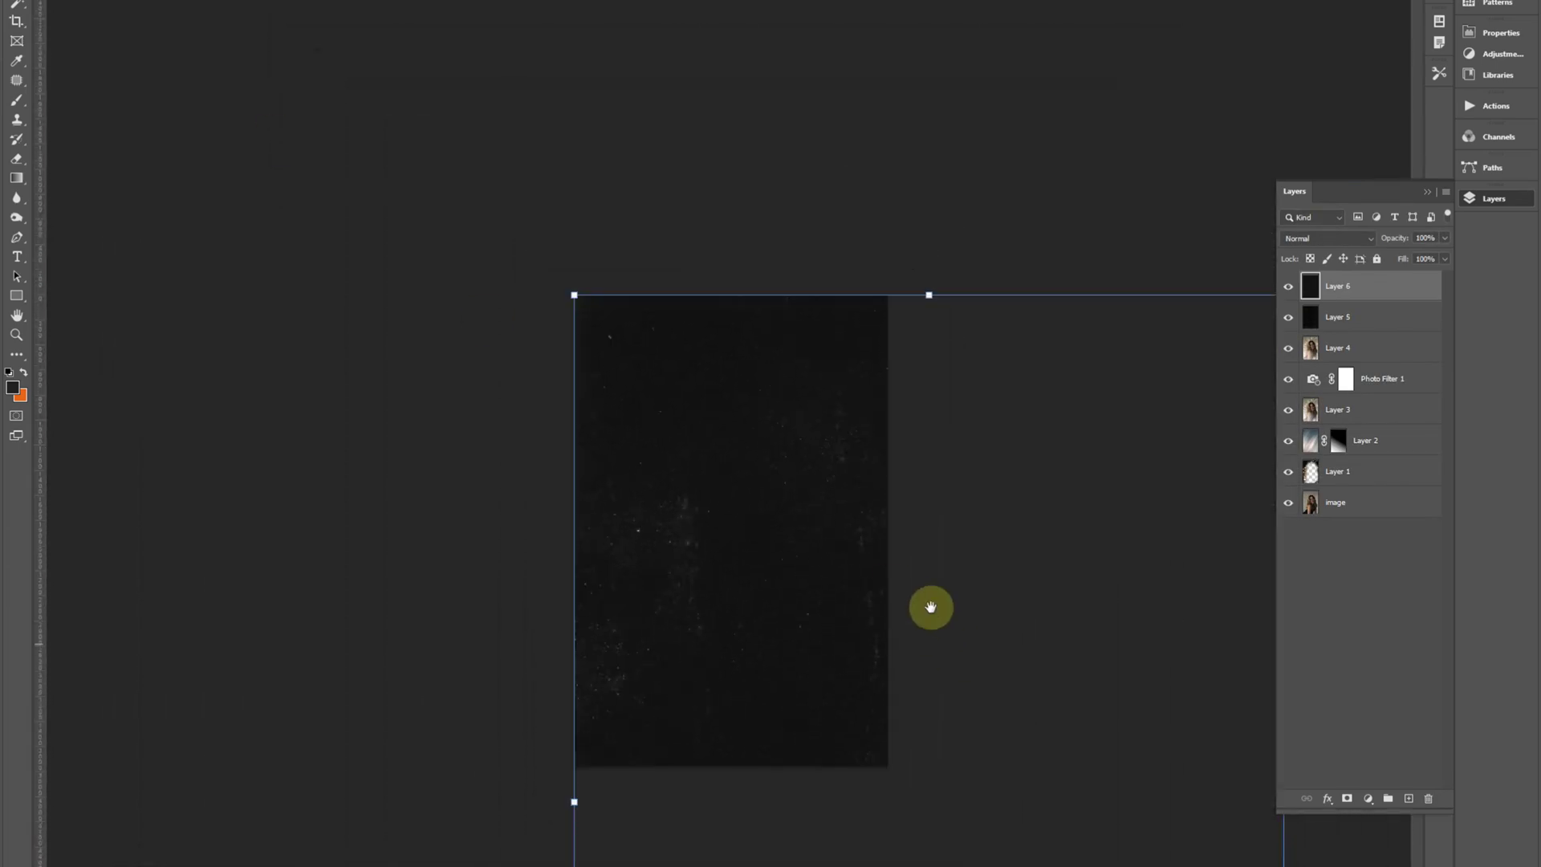
pyautogui.moveTo(944, 605); pyautogui.dragTo(843, 450)
pyautogui.moveTo(1159, 661); pyautogui.dragTo(664, 378)
pyautogui.moveTo(599, 627); pyautogui.dragTo(616, 636)
pyautogui.moveTo(643, 550); pyautogui.dragTo(1095, 383)
pyautogui.press('Return')
pyautogui.hotkey('ctrl', '+')
pyautogui.hotkey('ctrl', '+')
pyautogui.hotkey('ctrl', '+')
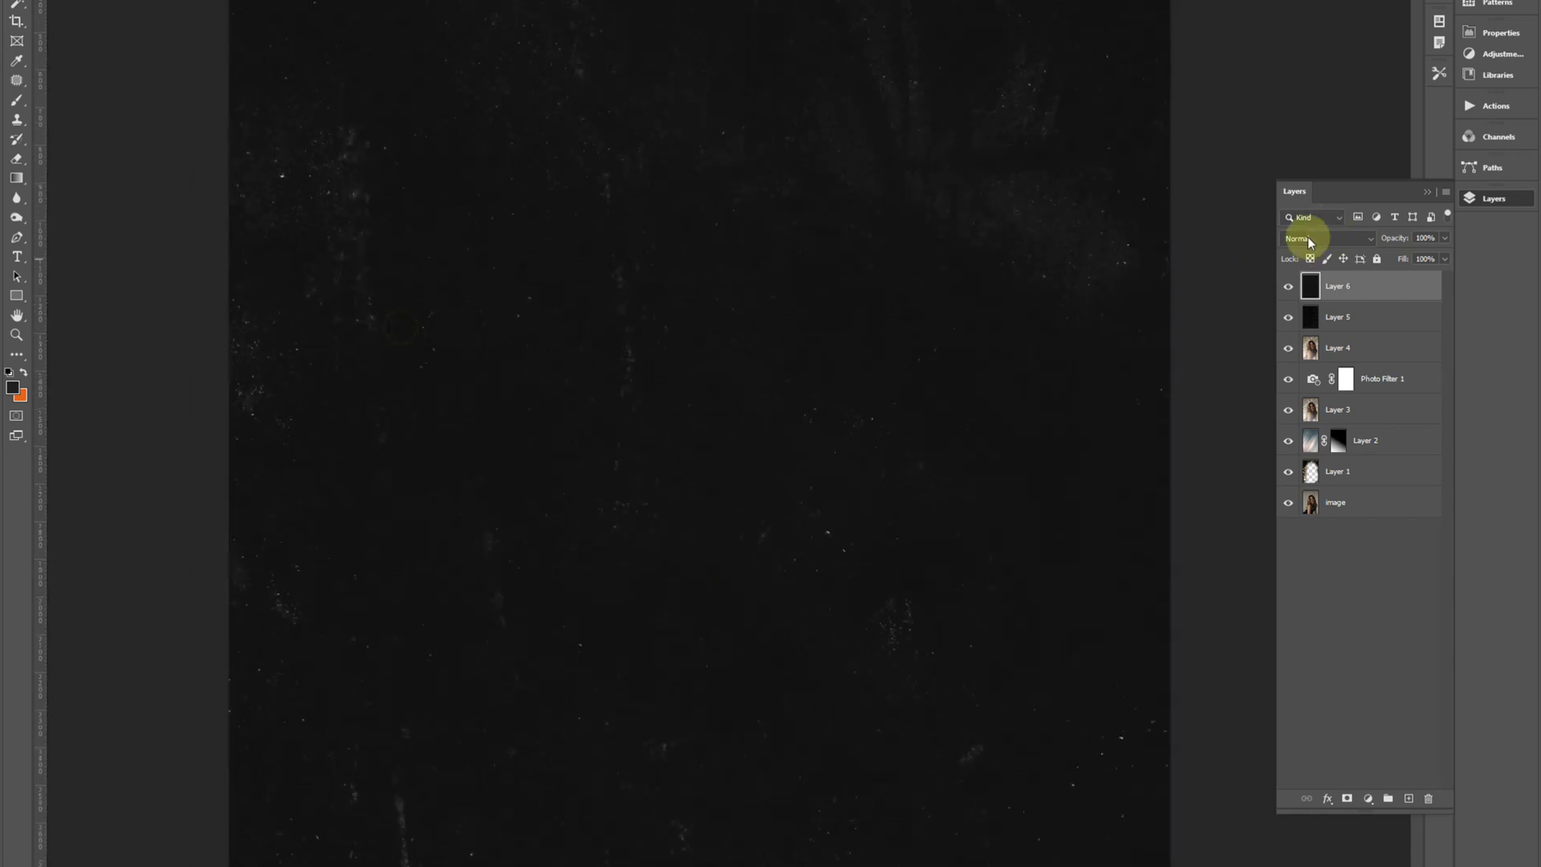
# - Try Screen blending on Layer 6 and toggle it to compare
pyautogui.click(1307, 238)
pyautogui.click(1304, 365)
pyautogui.click(1289, 291)
pyautogui.click(1289, 294)
pyautogui.moveTo(986, 597); pyautogui.dragTo(912, 602)
# - Set Layer 6 to Color Dodge and inspect the specks around the hairline and bokeh
pyautogui.click(1328, 238)
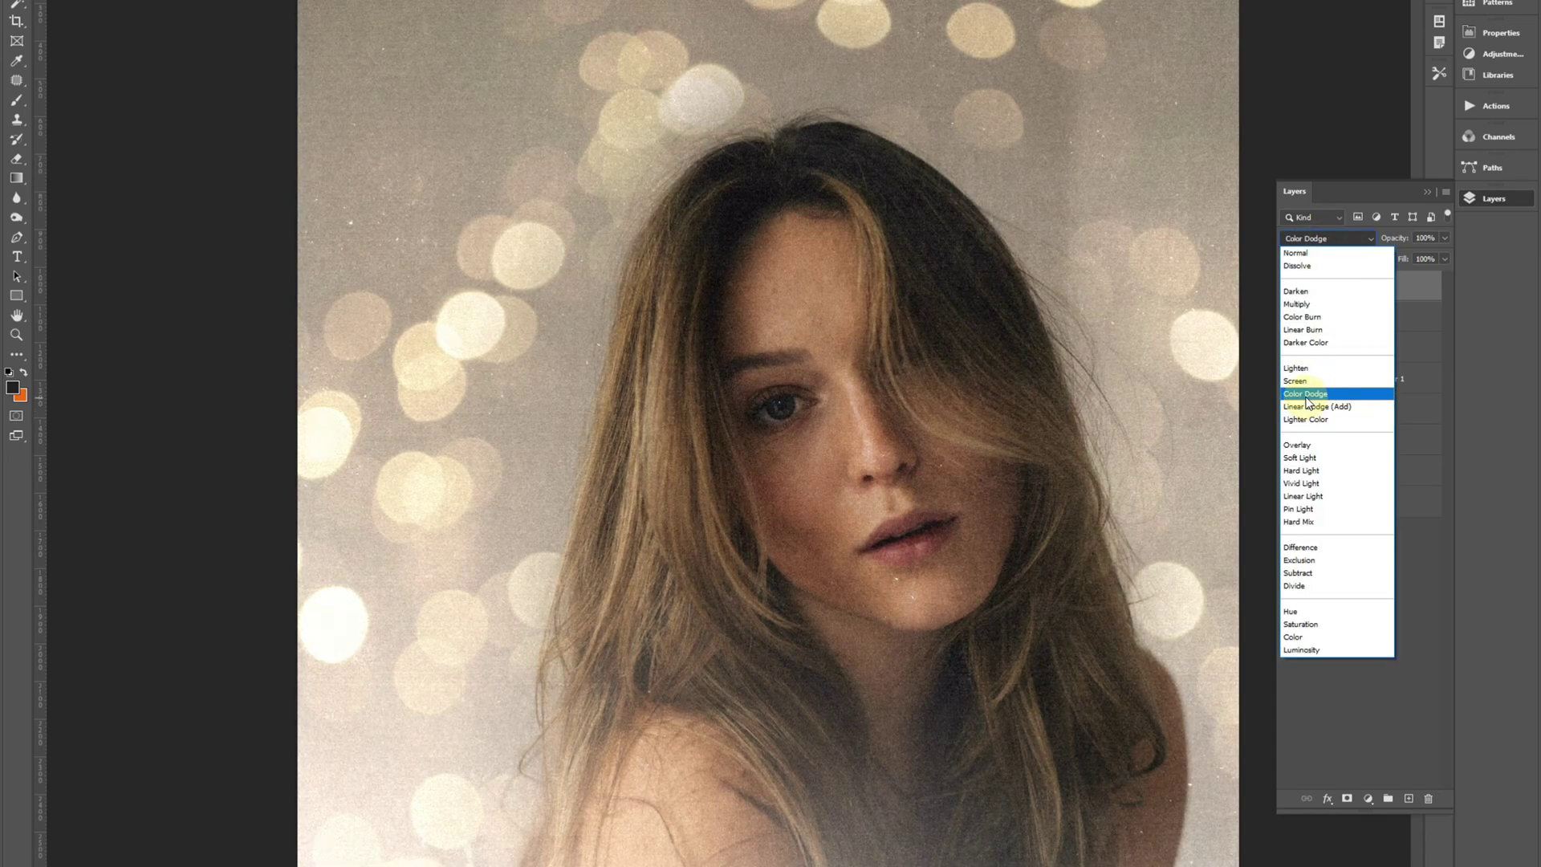
pyautogui.click(1306, 396)
pyautogui.click(1287, 287)
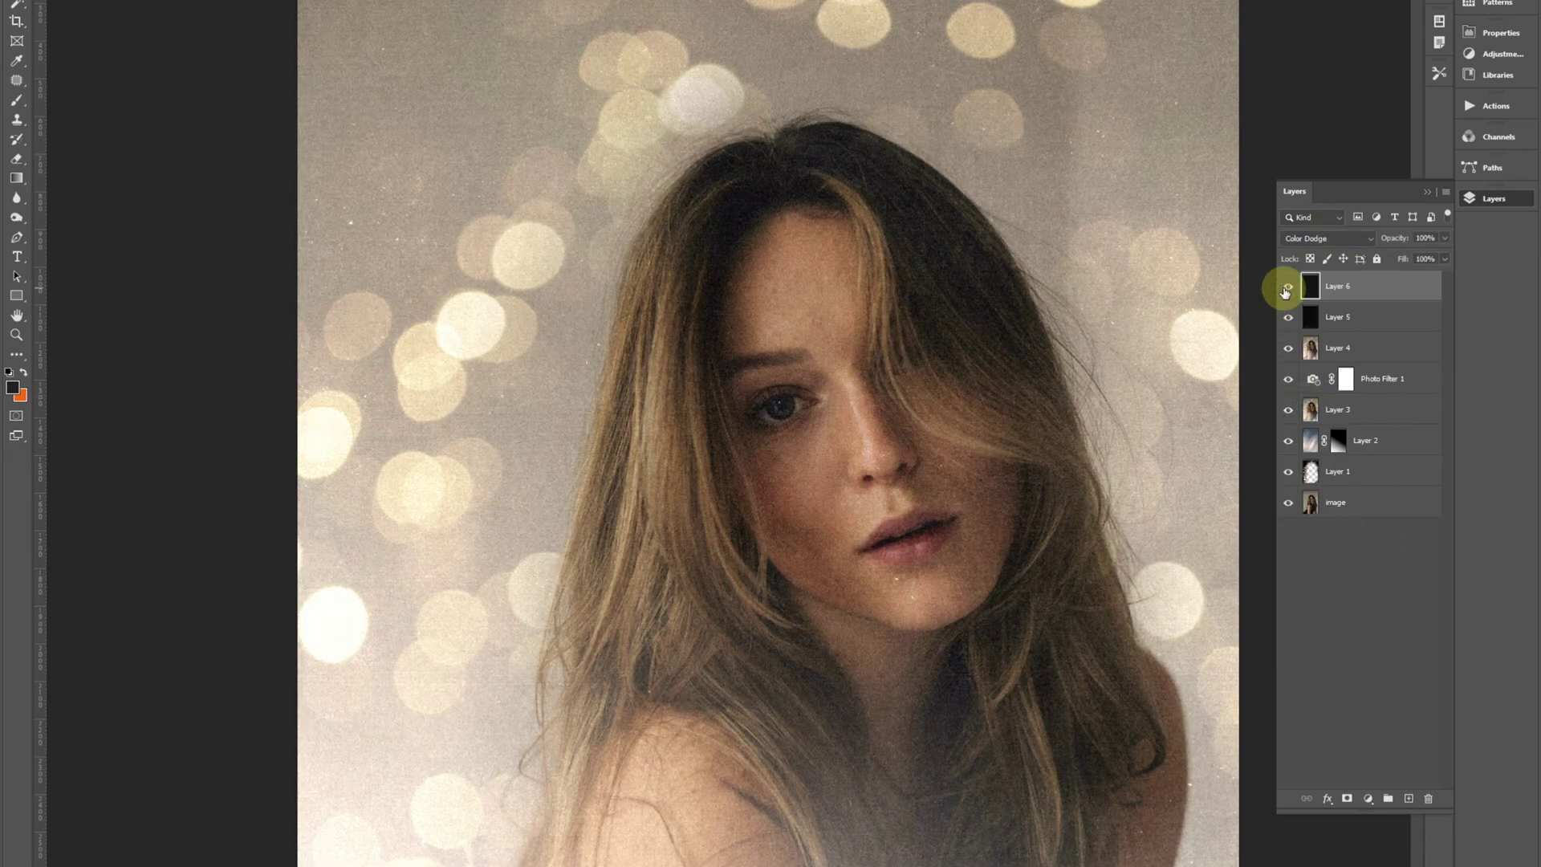
pyautogui.hotkey('ctrl', '+')
pyautogui.hotkey('ctrl', '+')
pyautogui.moveTo(630, 233); pyautogui.dragTo(937, 610)
pyautogui.press('Delete')
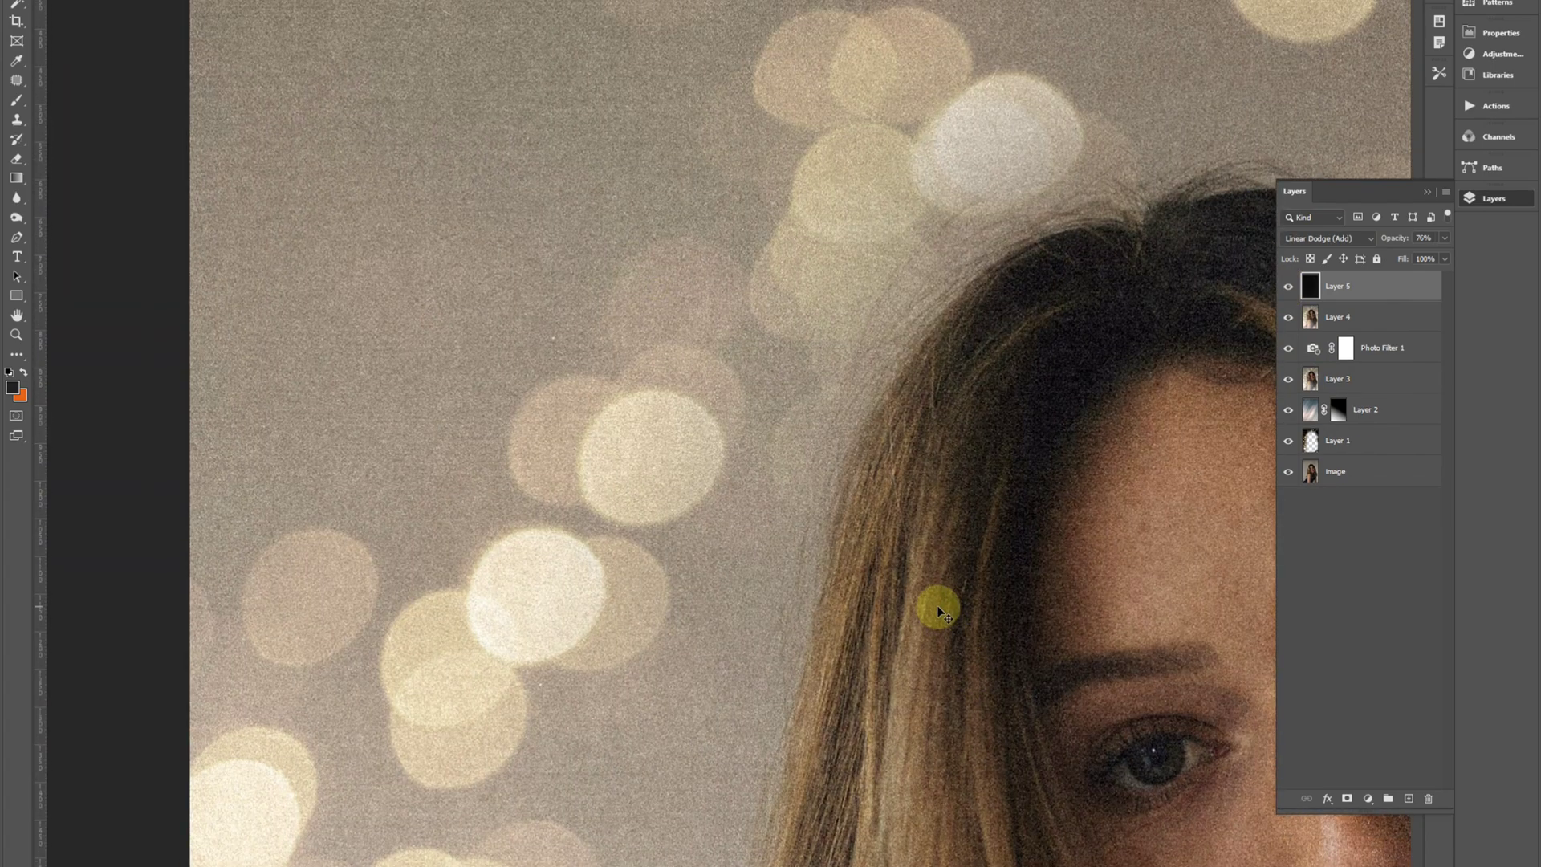
pyautogui.hotkey('ctrl', 'z')
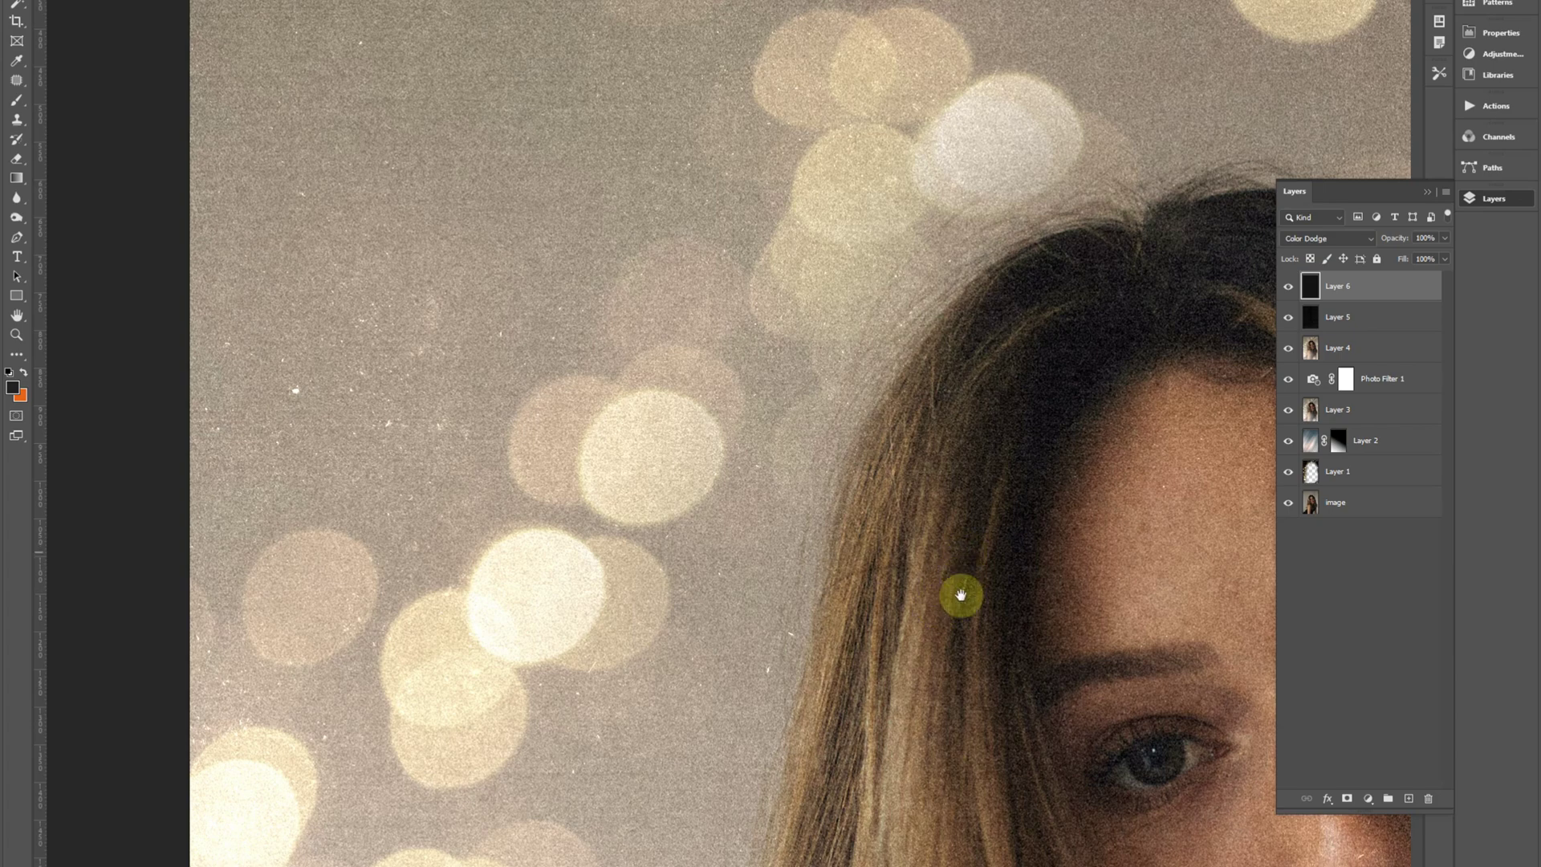
pyautogui.moveTo(975, 705); pyautogui.dragTo(846, 425)
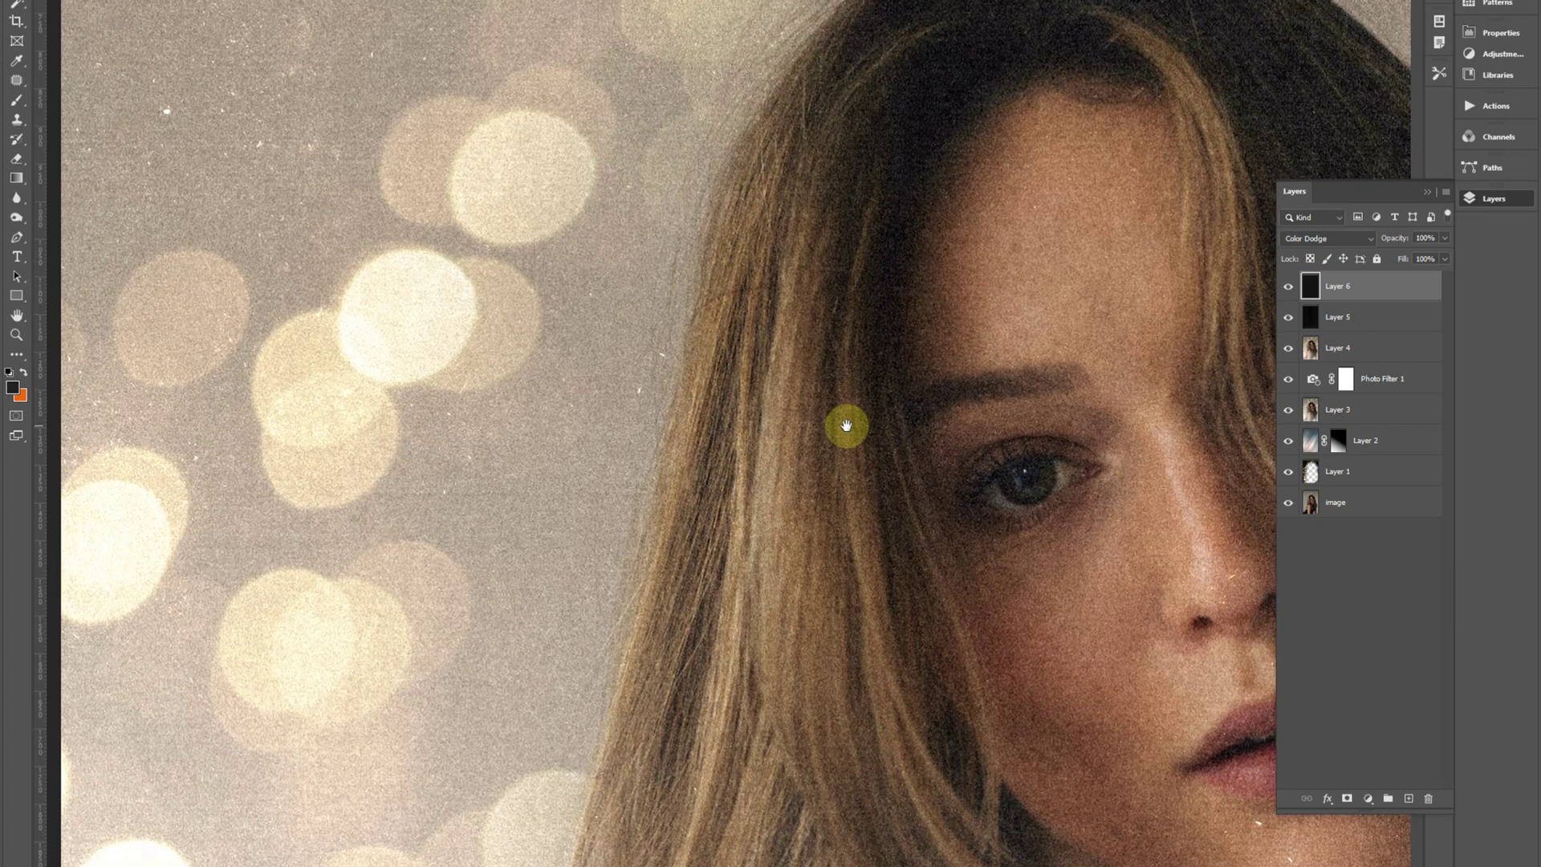
# - Add a new layer above Layer 4 and fill it with orange using the Paint Bucket
pyautogui.click(1393, 348)
pyautogui.hotkey('ctrl', 'shift', 'alt', 'n')
pyautogui.press('x')
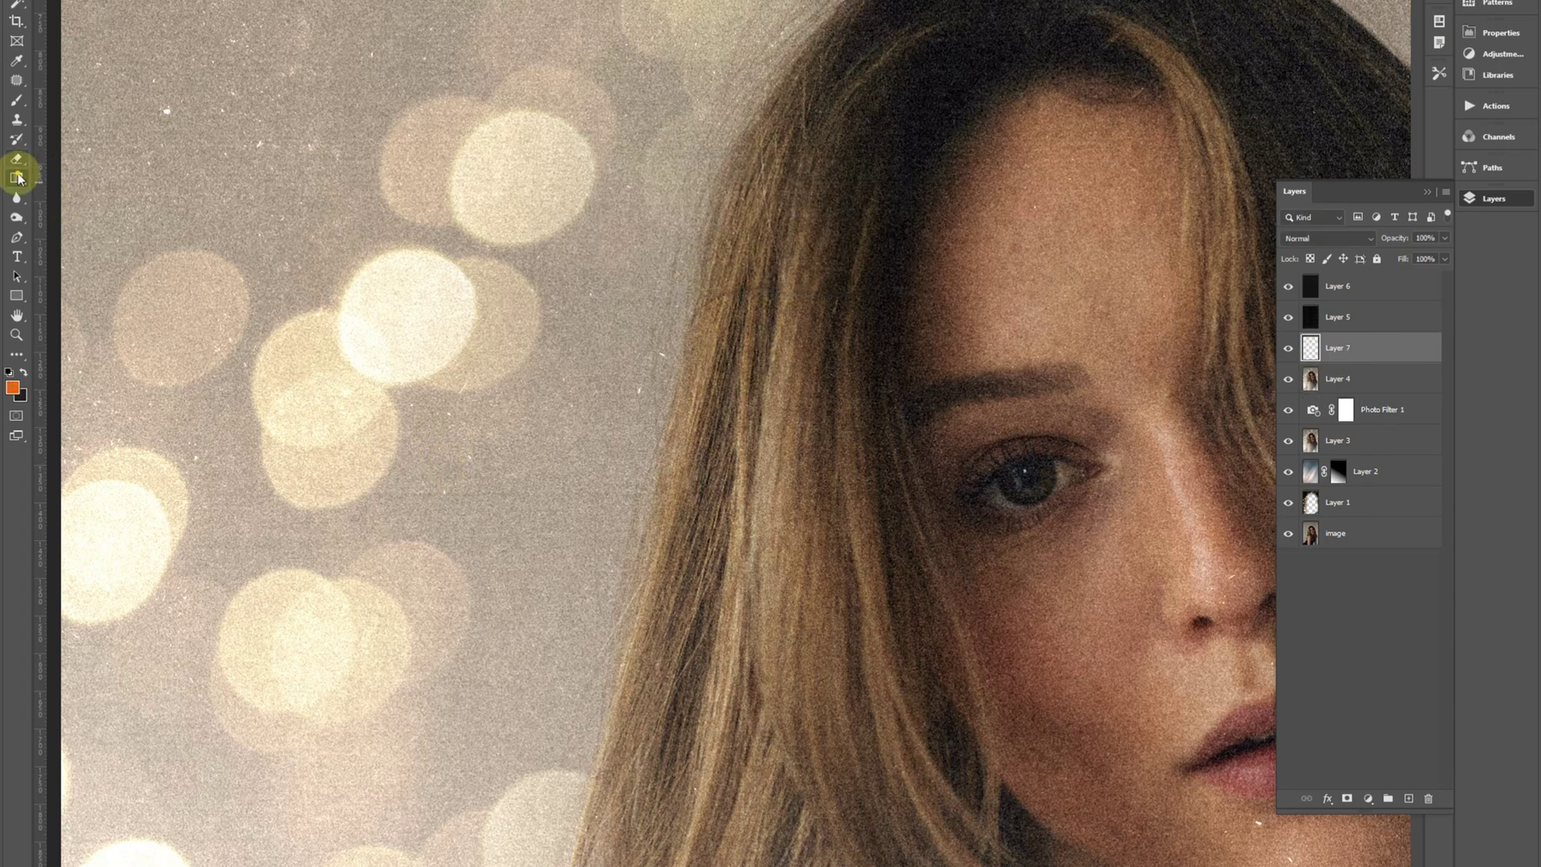
pyautogui.rightClick(16, 177)
pyautogui.click(89, 192)
pyautogui.click(325, 201)
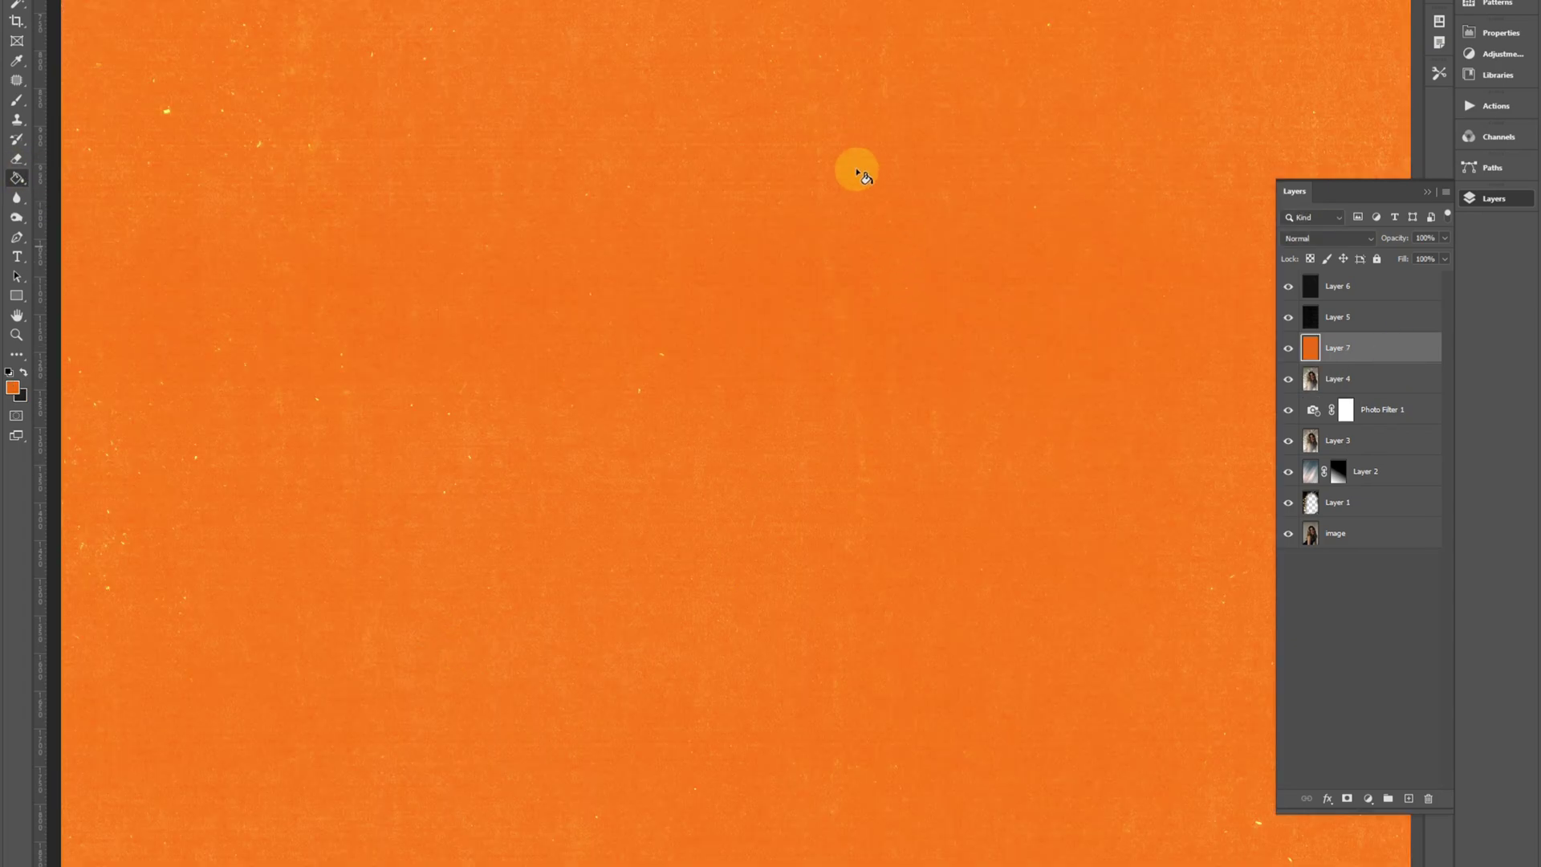
pyautogui.moveTo(340, 102); pyautogui.dragTo(500, 631)
pyautogui.moveTo(863, 723); pyautogui.dragTo(629, 311)
pyautogui.moveTo(891, 608); pyautogui.dragTo(591, 200)
pyautogui.moveTo(956, 592); pyautogui.dragTo(932, 284)
pyautogui.moveTo(808, 654); pyautogui.dragTo(875, 283)
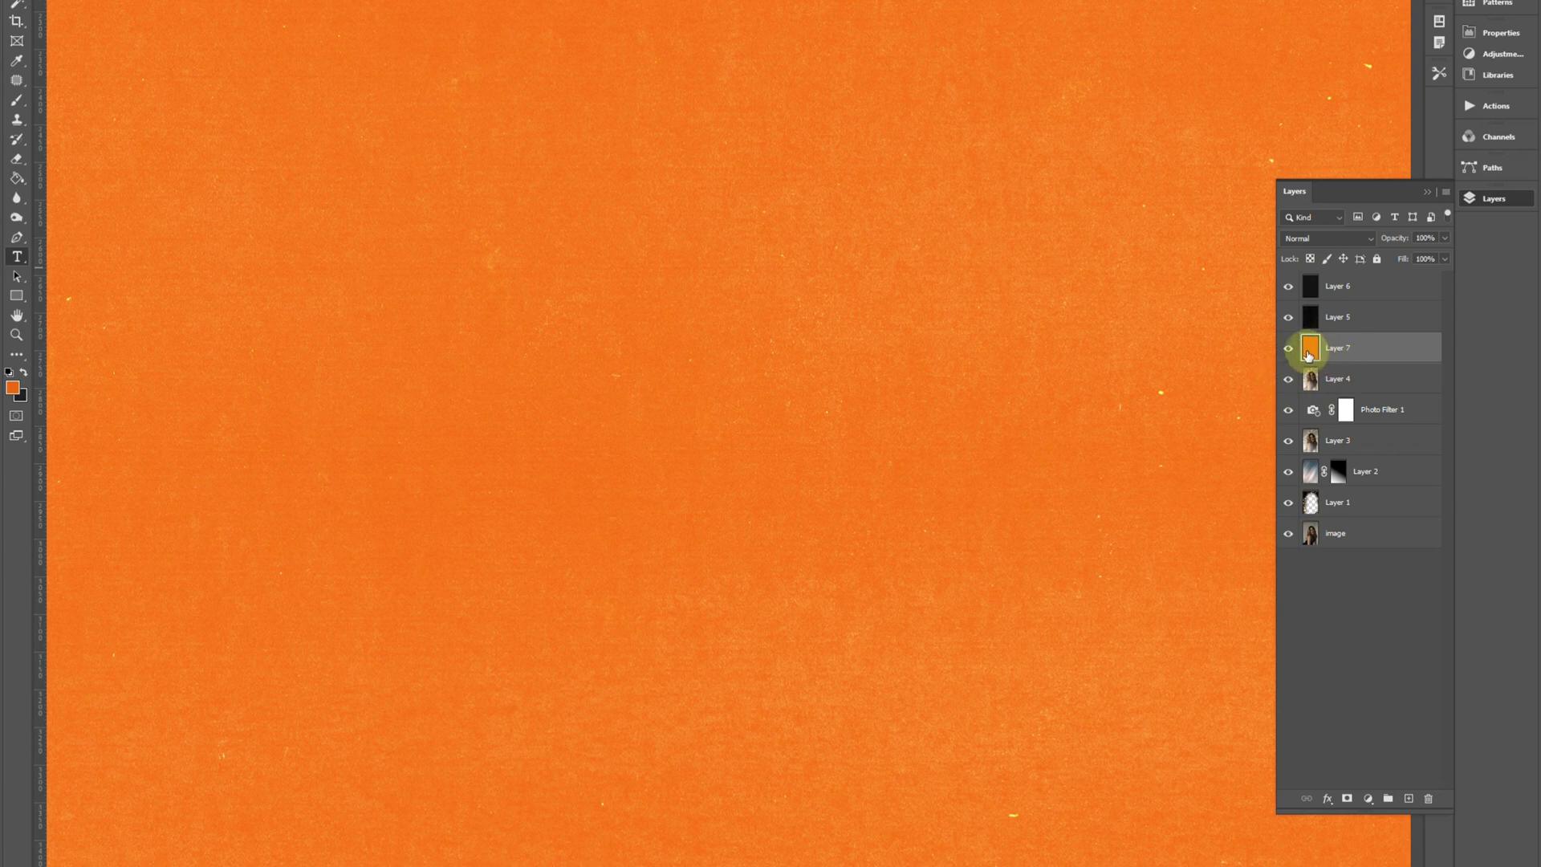
# - Type the word 'text' in mid grey, move it up-right, and place it below the orange layer
pyautogui.press('t')
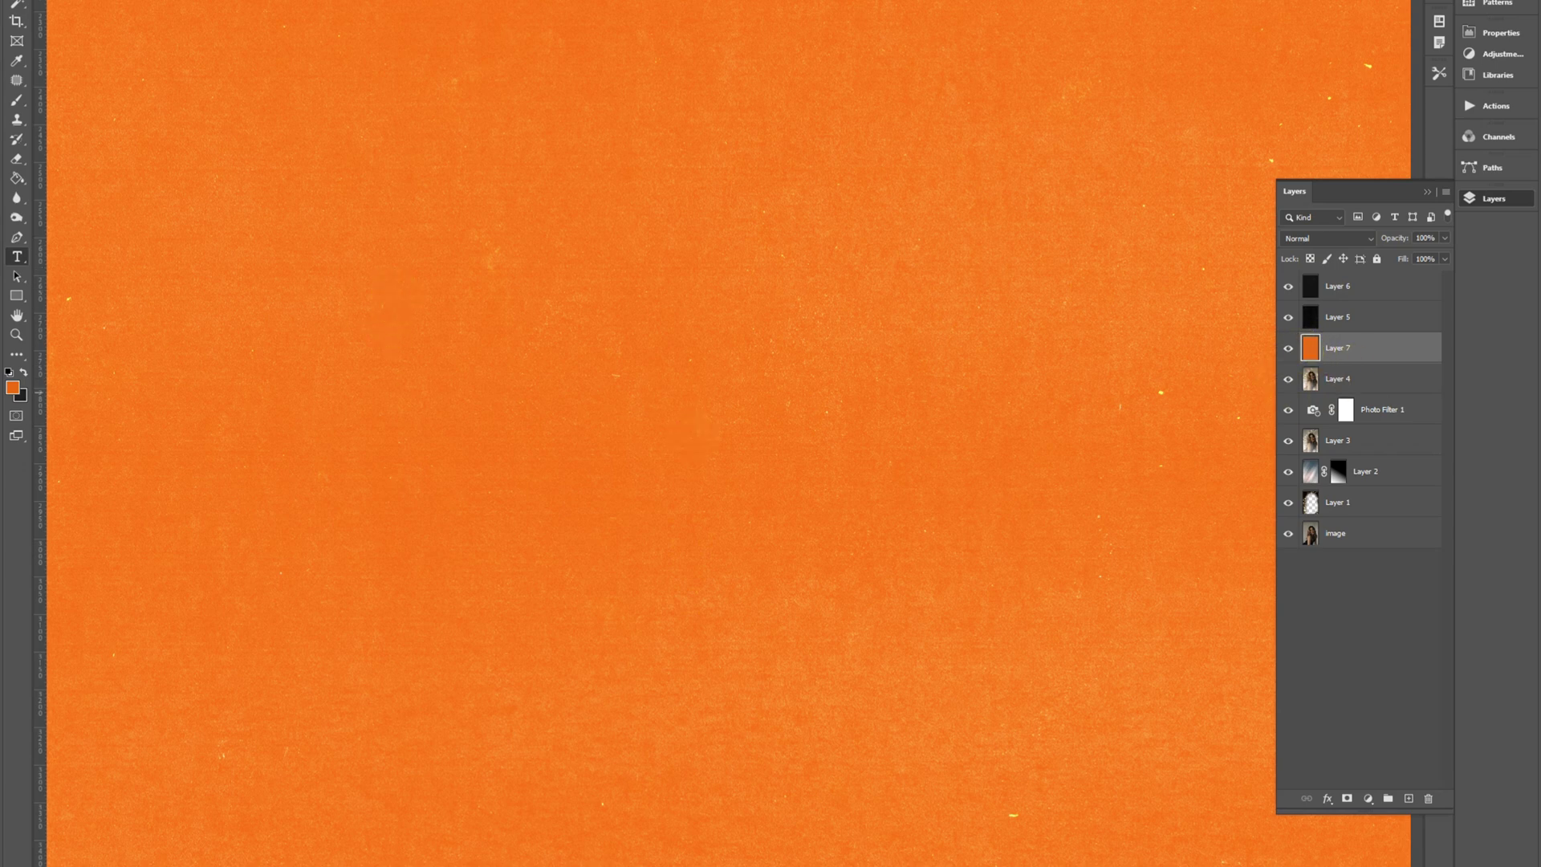
pyautogui.click(12, 389)
pyautogui.moveTo(426, 496); pyautogui.dragTo(321, 472)
pyautogui.press('Return')
pyautogui.click(435, 422)
pyautogui.write('text')
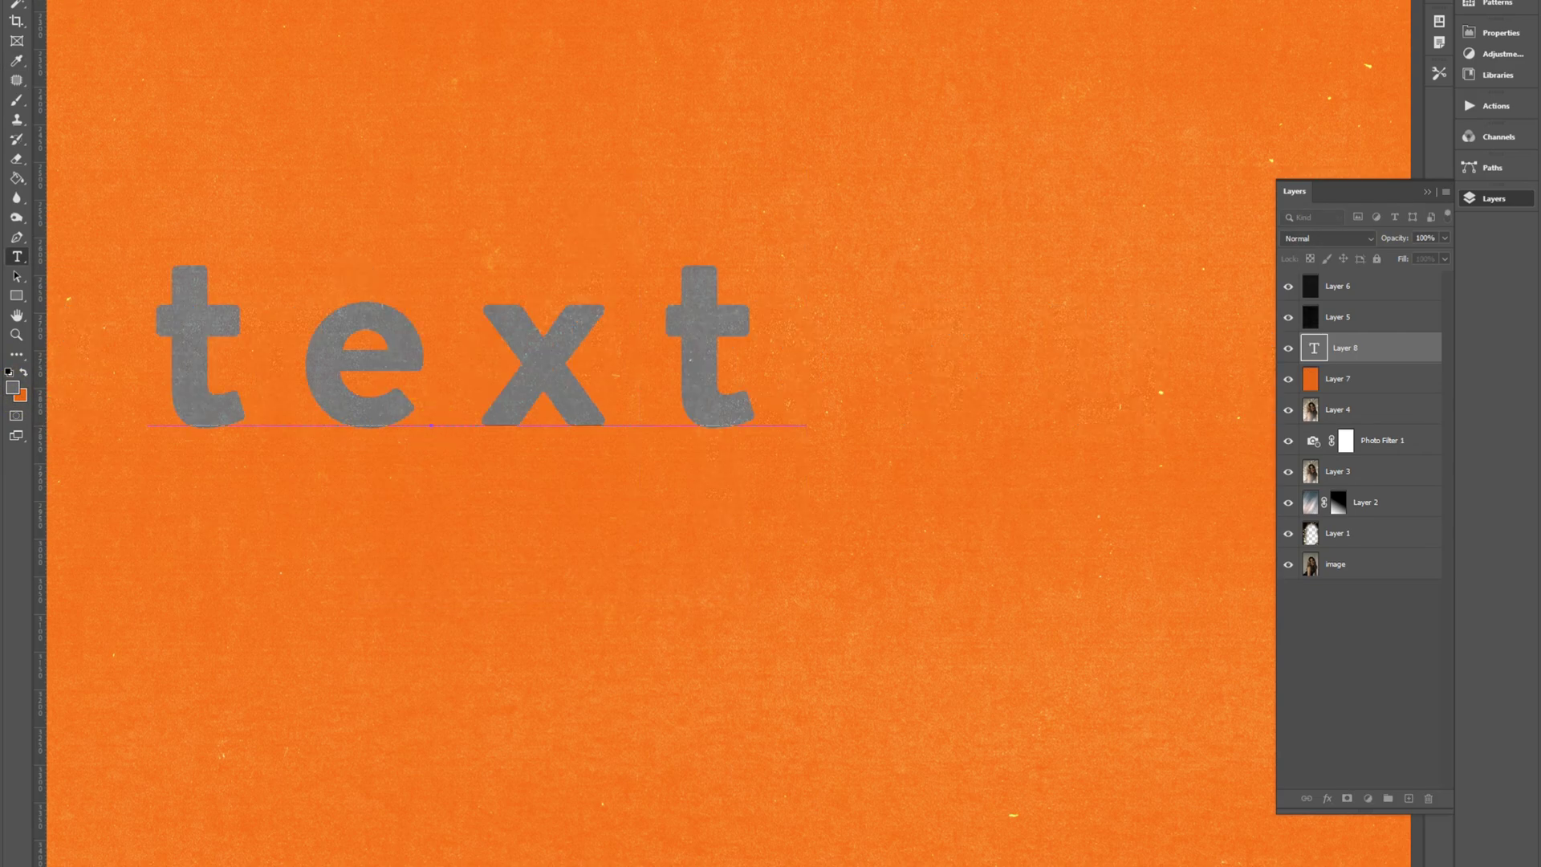
pyautogui.moveTo(496, 372); pyautogui.dragTo(605, 220)
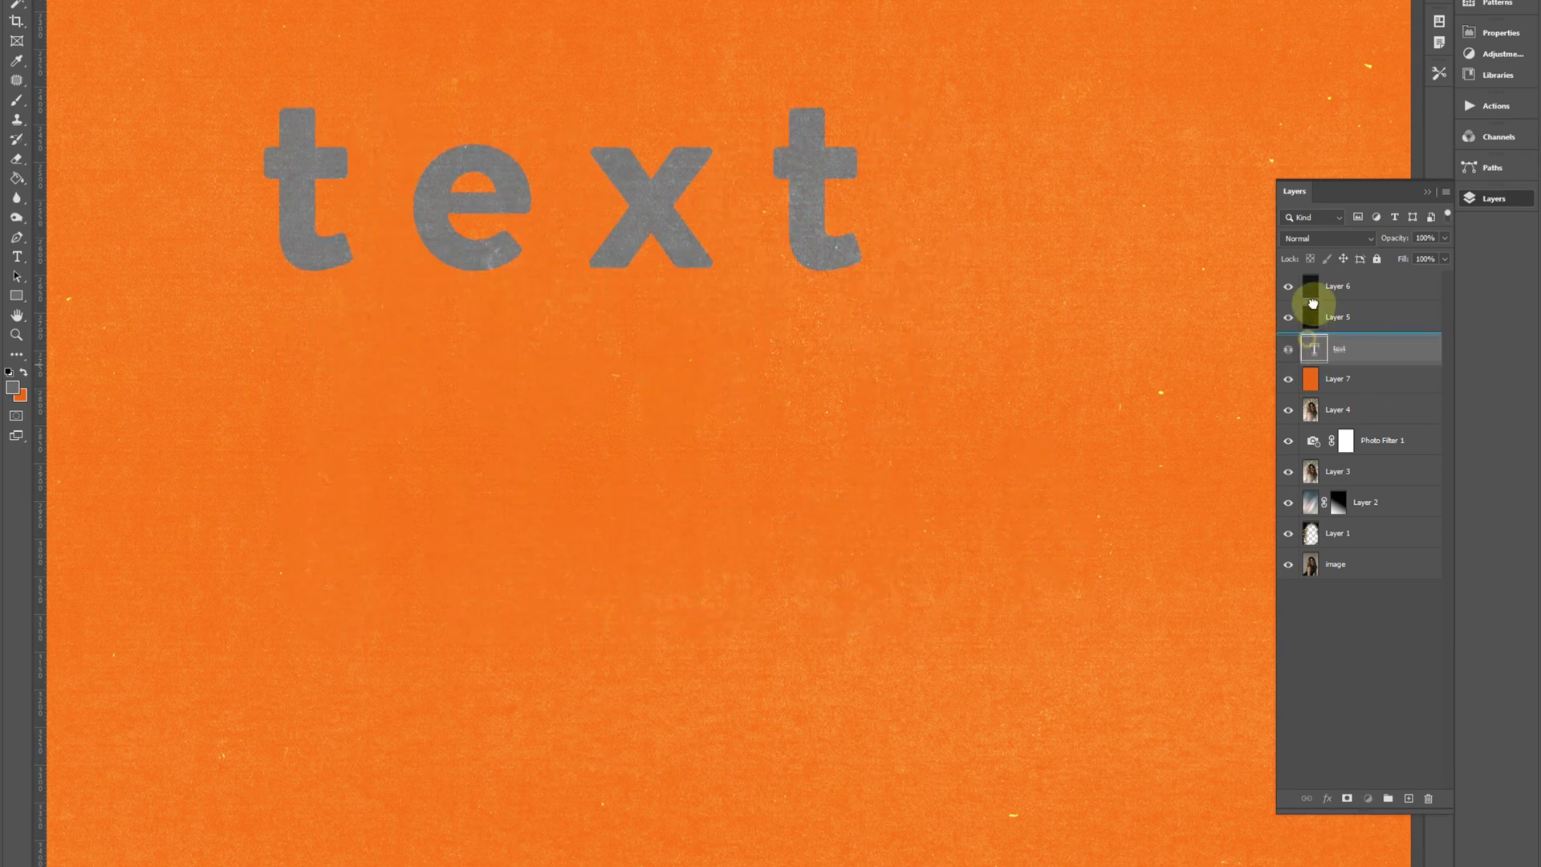
pyautogui.moveTo(1317, 295); pyautogui.dragTo(1326, 383)
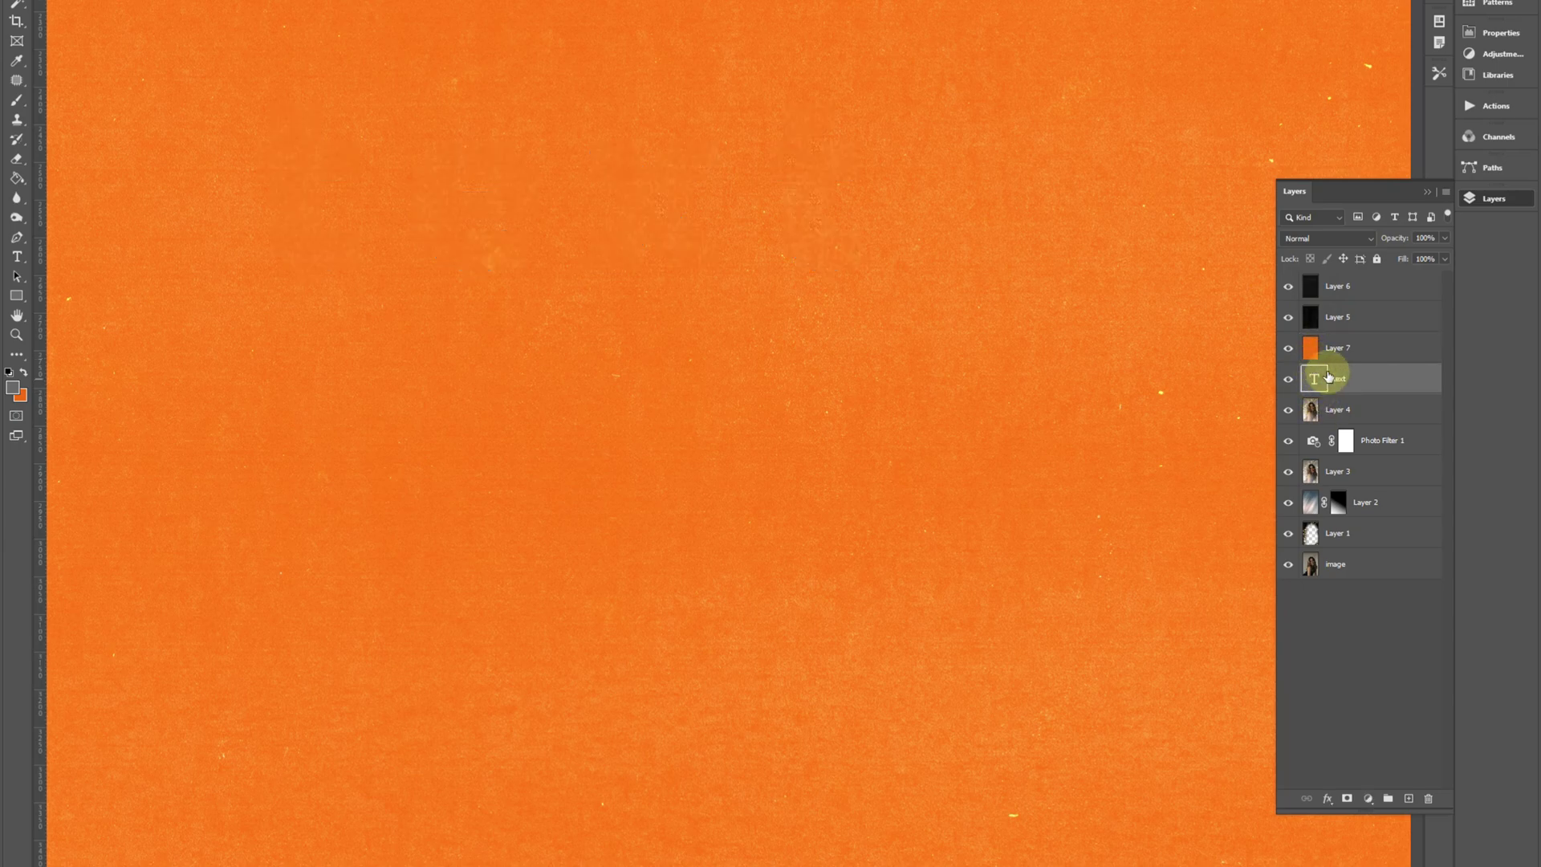
# - Delete the text and orange layers, then restore Color Dodge blending on Layer 6
pyautogui.press('Delete')
pyautogui.click(1334, 352)
pyautogui.press('Delete')
pyautogui.moveTo(779, 501); pyautogui.dragTo(810, 859)
pyautogui.moveTo(953, 85); pyautogui.dragTo(980, 40)
pyautogui.moveTo(911, 622)
pyautogui.mouseDown()
pyautogui.moveTo(892, 203)
pyautogui.moveTo(923, 630)
pyautogui.mouseUp()
pyautogui.moveTo(815, 173); pyautogui.dragTo(846, 616)
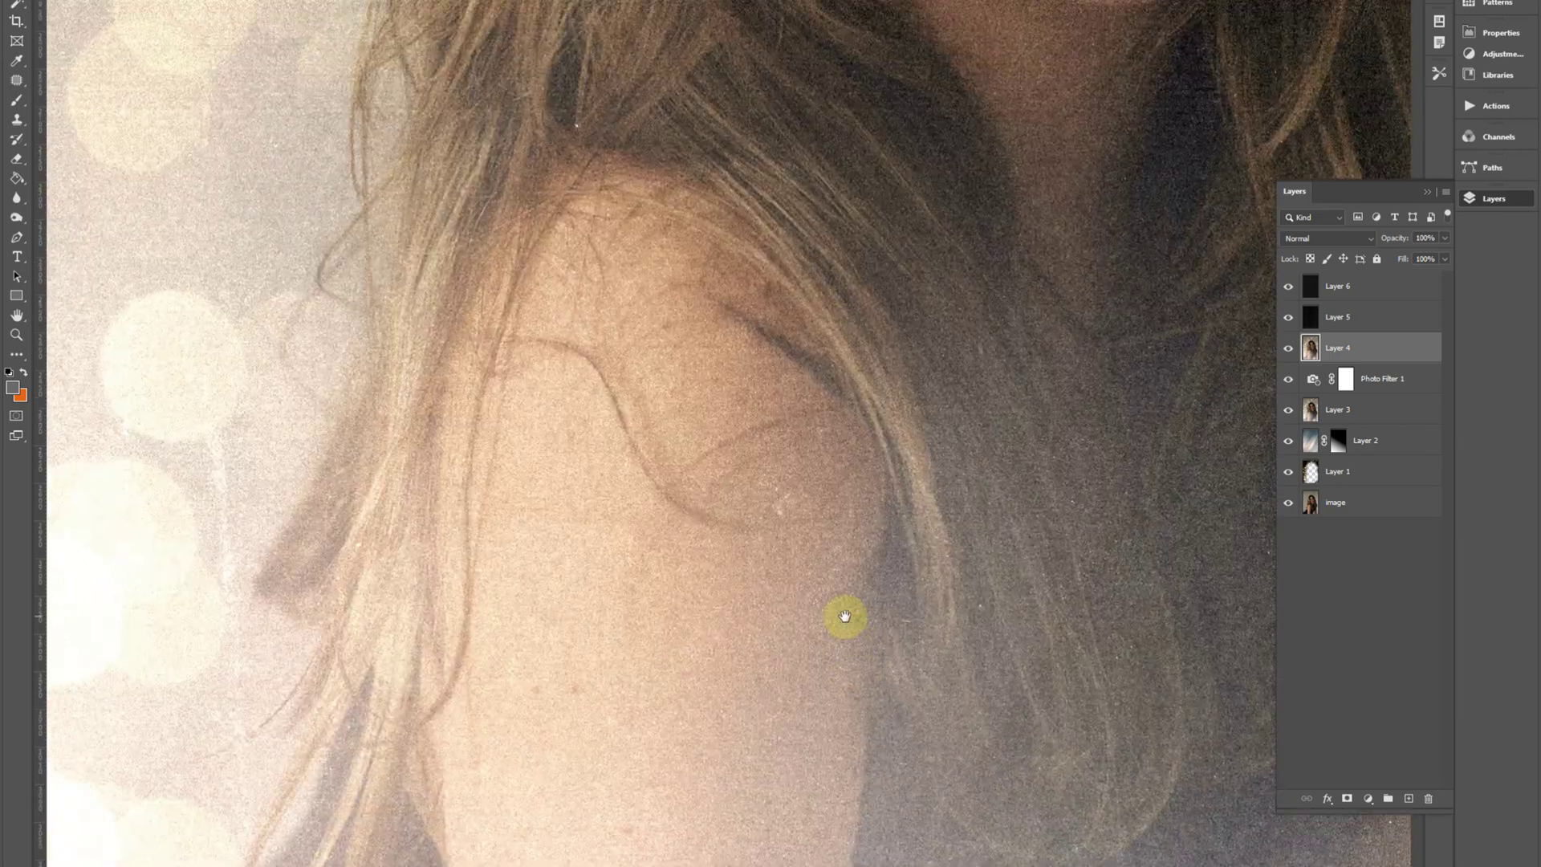
pyautogui.moveTo(928, 206); pyautogui.dragTo(779, 622)
pyautogui.moveTo(901, 274); pyautogui.dragTo(783, 552)
pyautogui.click(1355, 289)
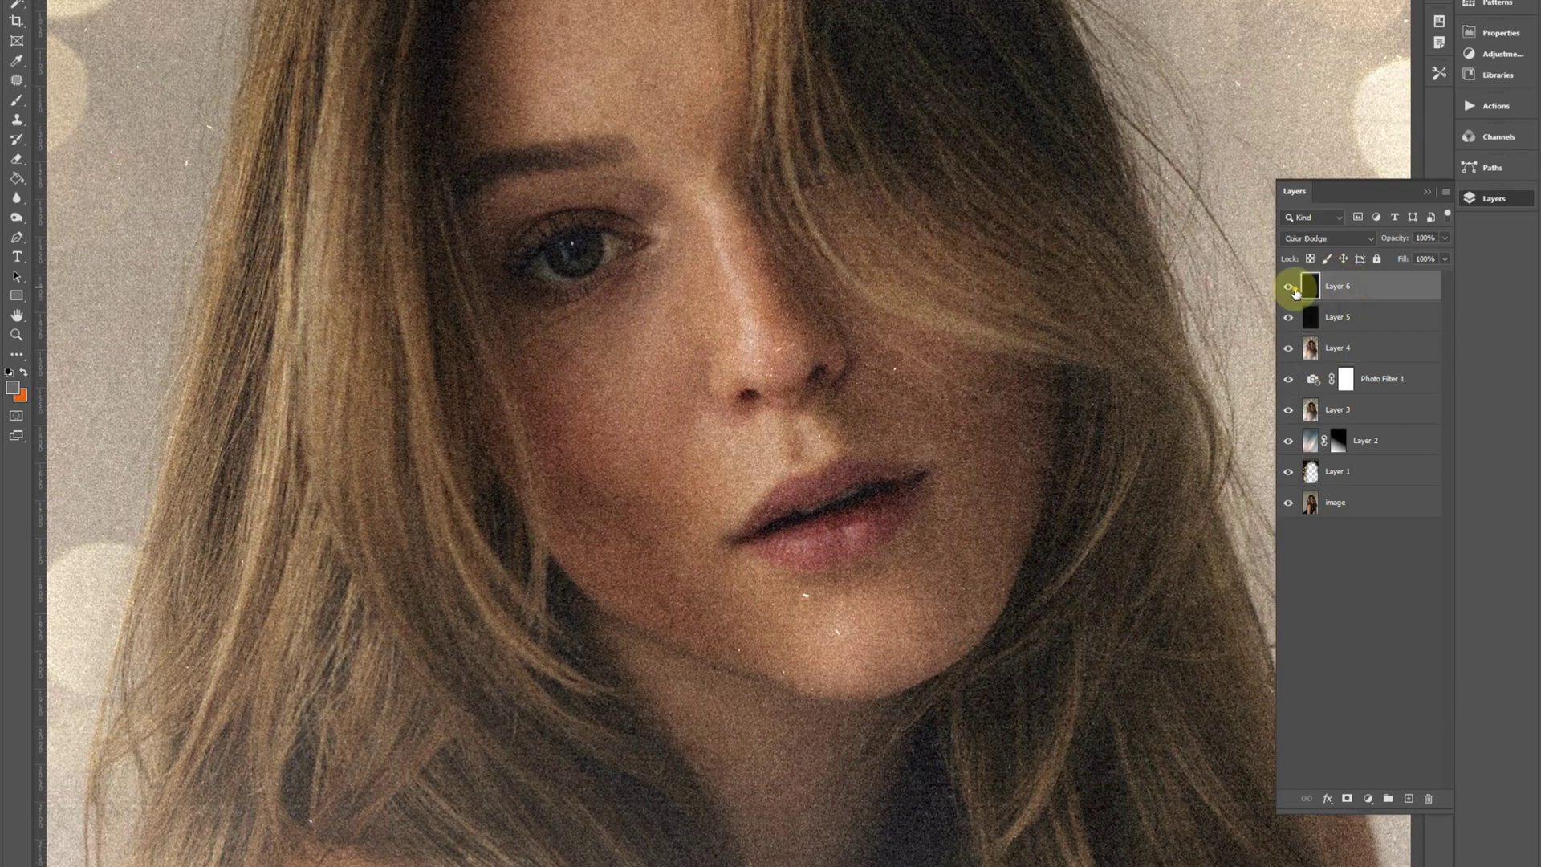
pyautogui.hotkey('alt', 'shift', 'd')
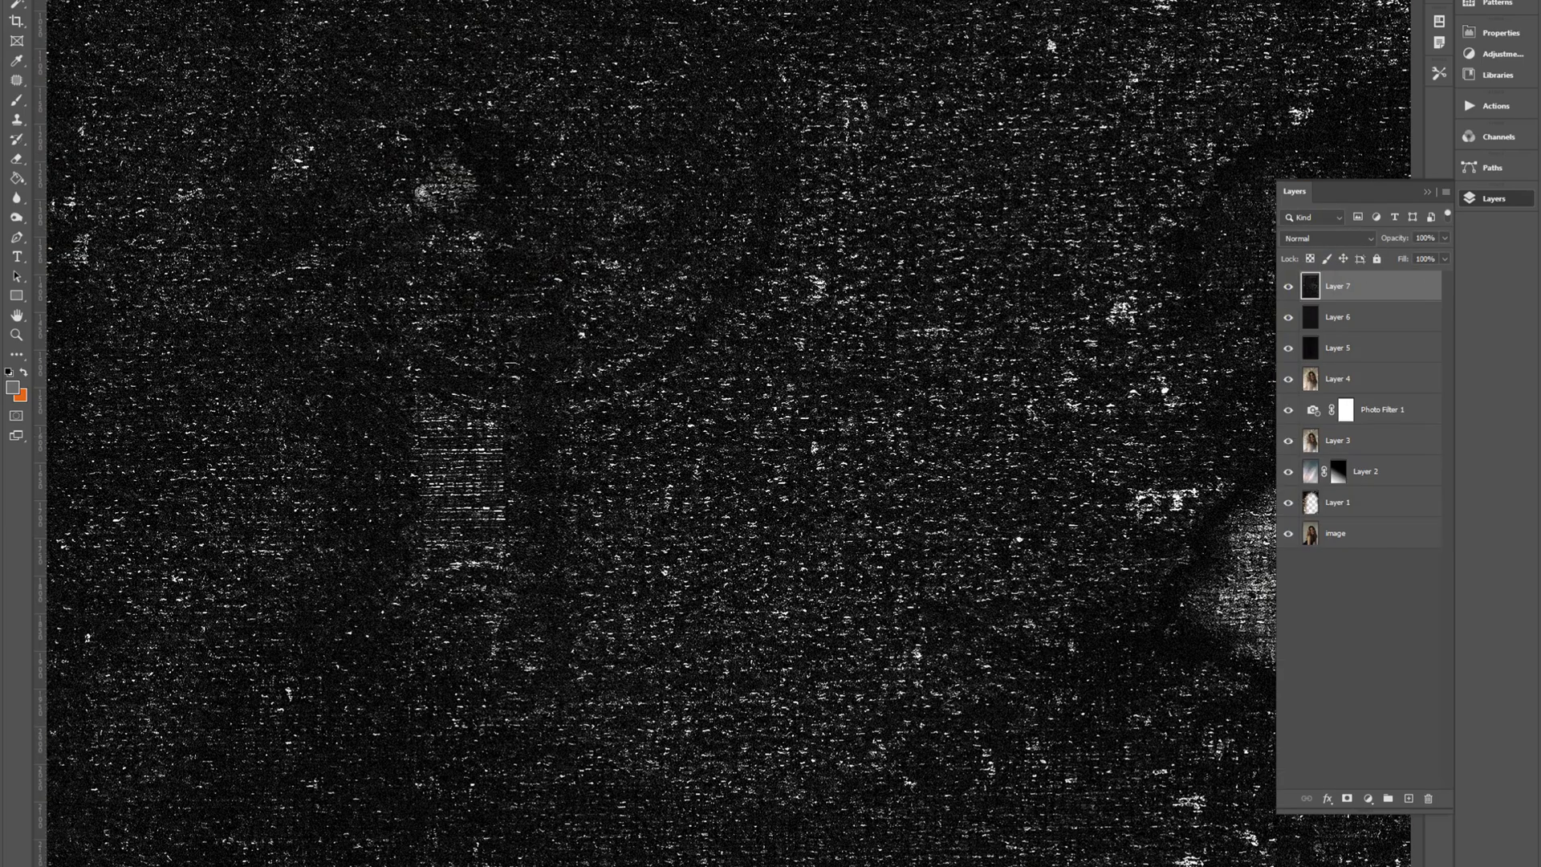
# - Resize the dust texture to 2500 px wide, spanning the document's top to bottom edge
pyautogui.hotkey('ctrl', '-')
pyautogui.hotkey('ctrl', '-')
pyautogui.hotkey('ctrl', '-')
pyautogui.hotkey('ctrl', '-')
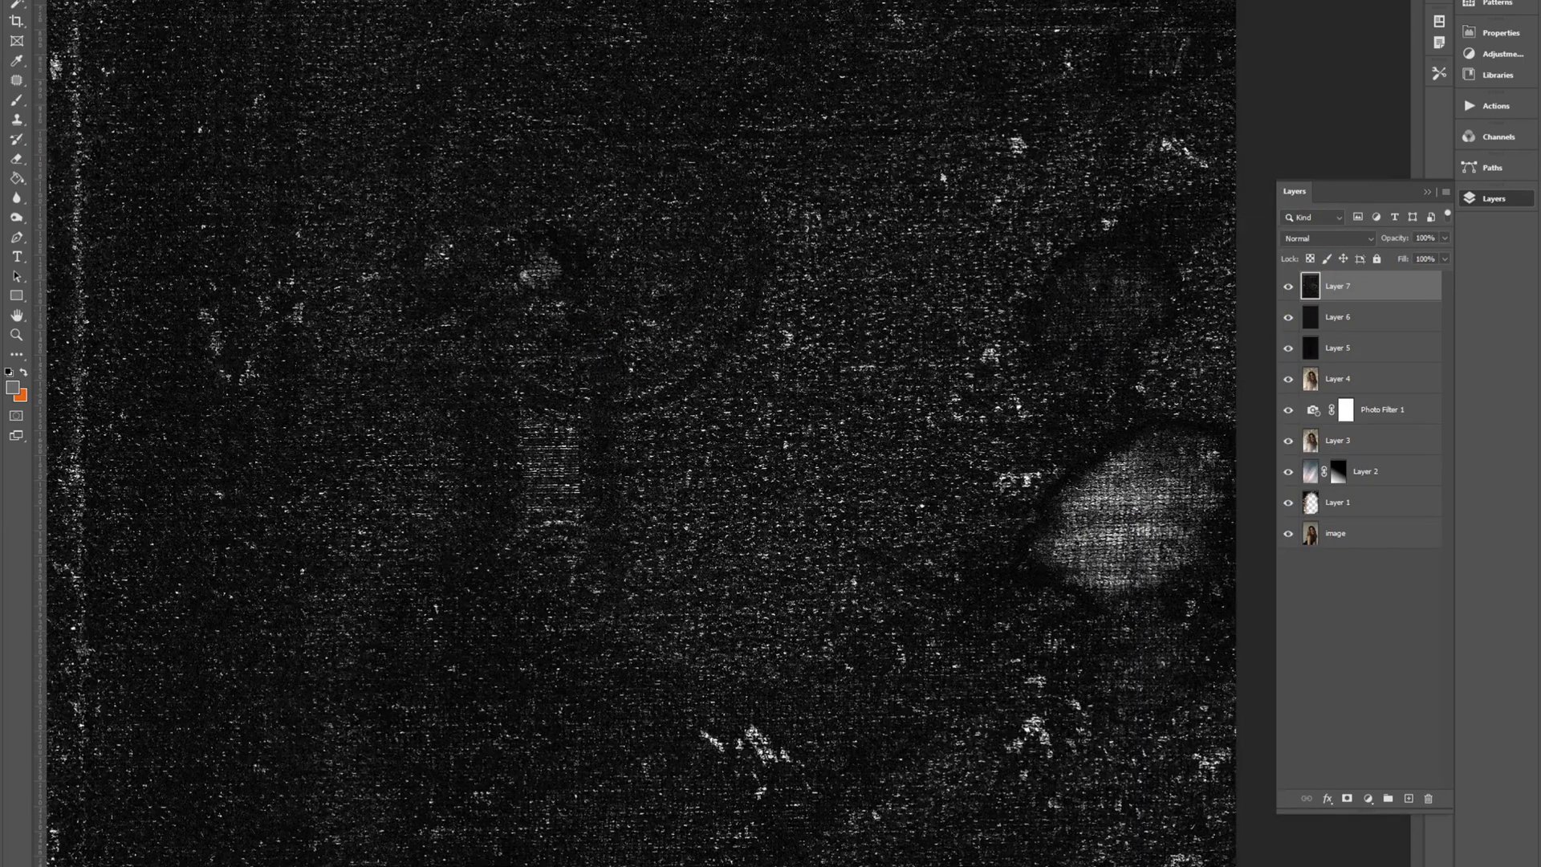
pyautogui.hotkey('ctrl', 't')
pyautogui.moveTo(1017, 582); pyautogui.dragTo(696, 335)
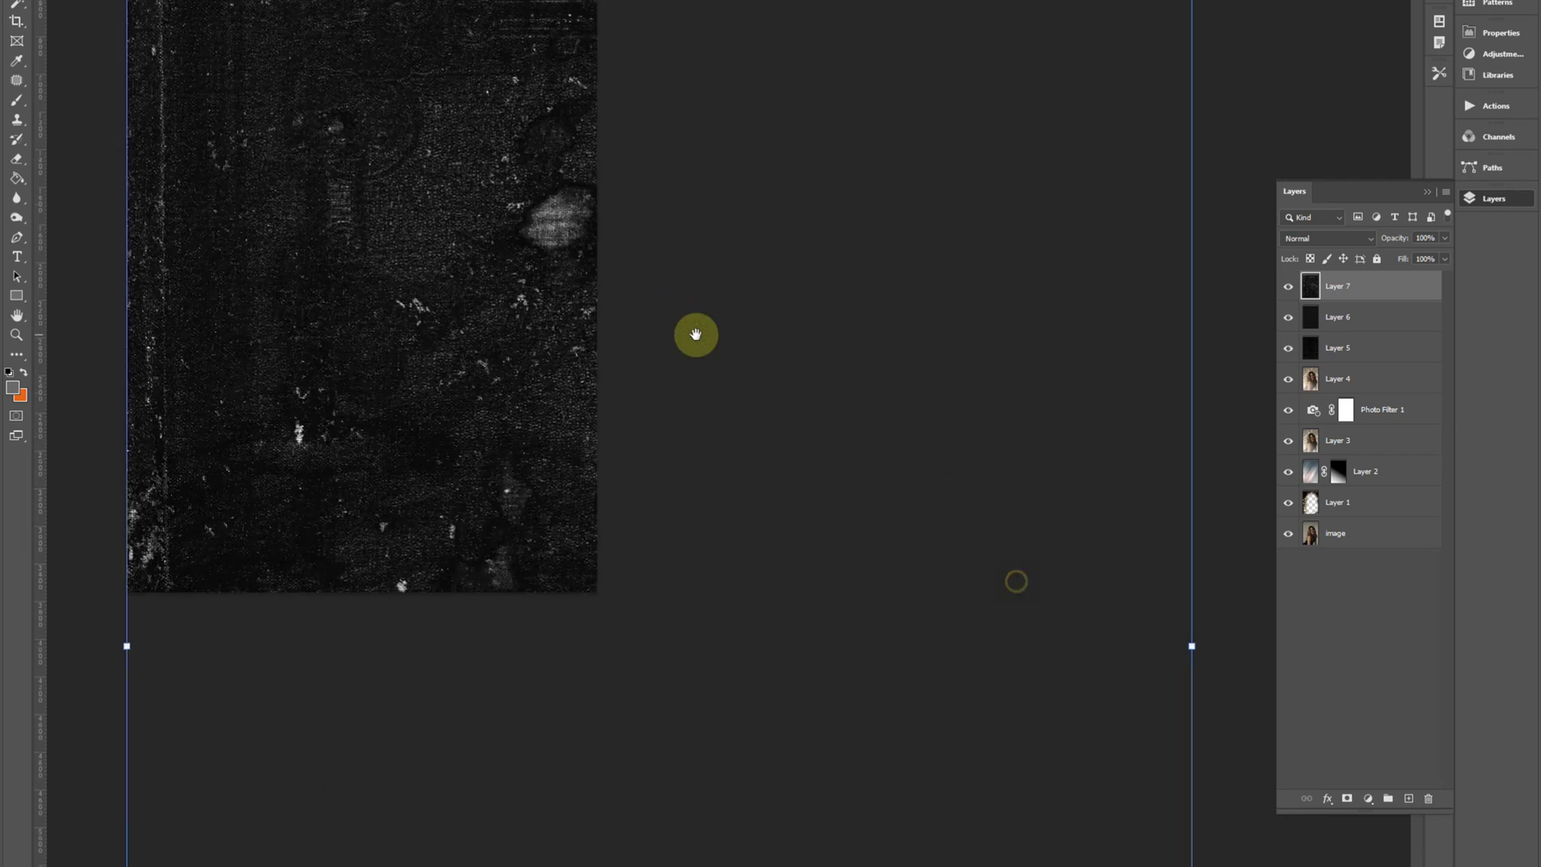
pyautogui.moveTo(1194, 650); pyautogui.dragTo(601, 526)
pyautogui.moveTo(468, 432); pyautogui.dragTo(661, 568)
pyautogui.moveTo(619, 647); pyautogui.dragTo(588, 234)
pyautogui.moveTo(560, 708); pyautogui.dragTo(551, 733)
pyautogui.moveTo(579, 647); pyautogui.dragTo(601, 543)
pyautogui.press('Return')
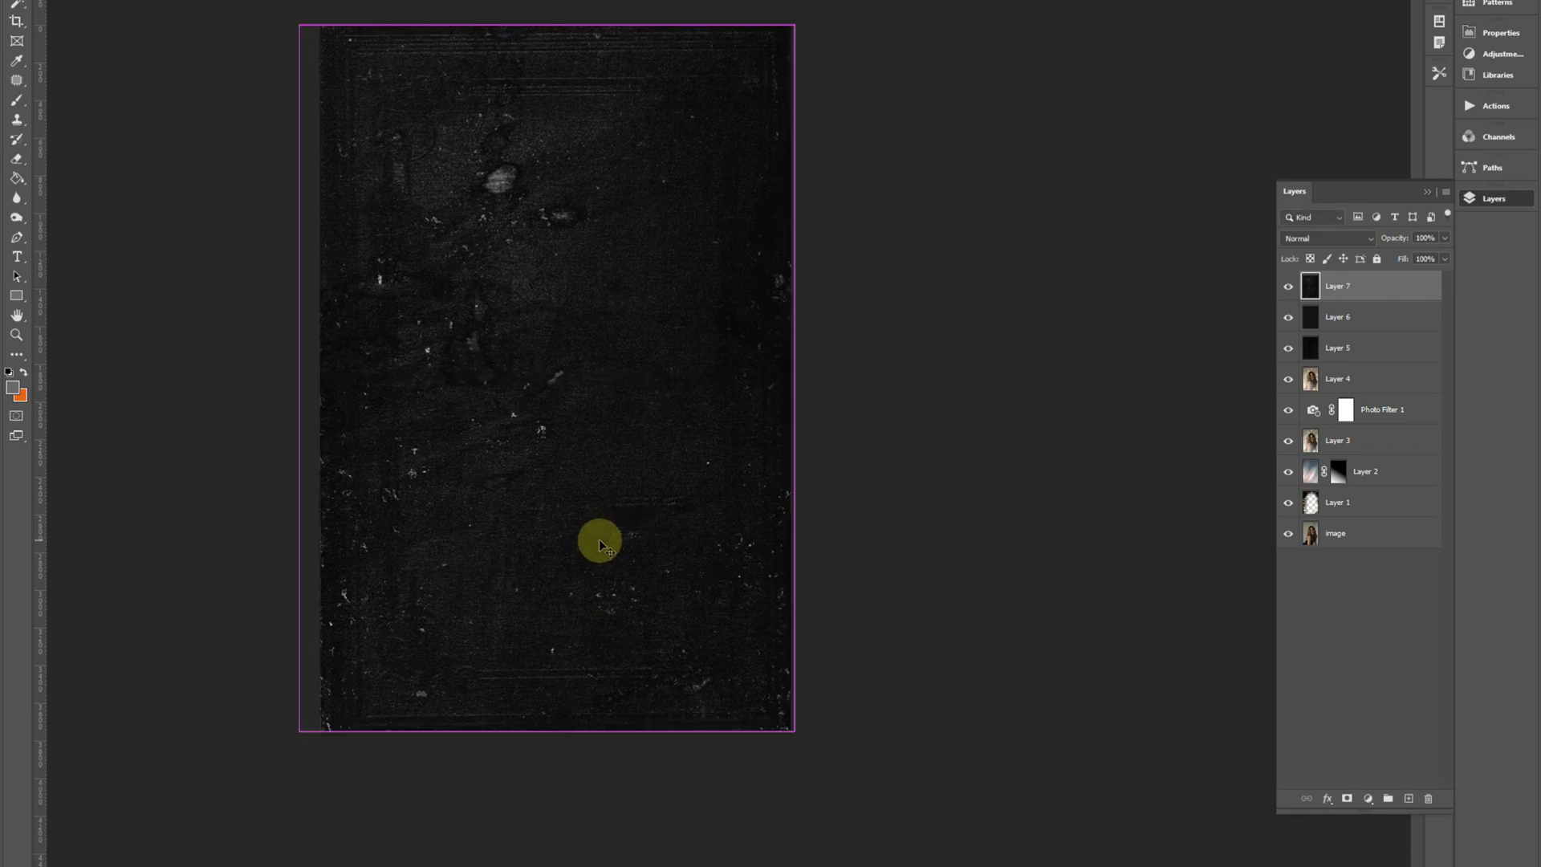
pyautogui.hotkey('ctrl', '+')
pyautogui.hotkey('ctrl', '-')
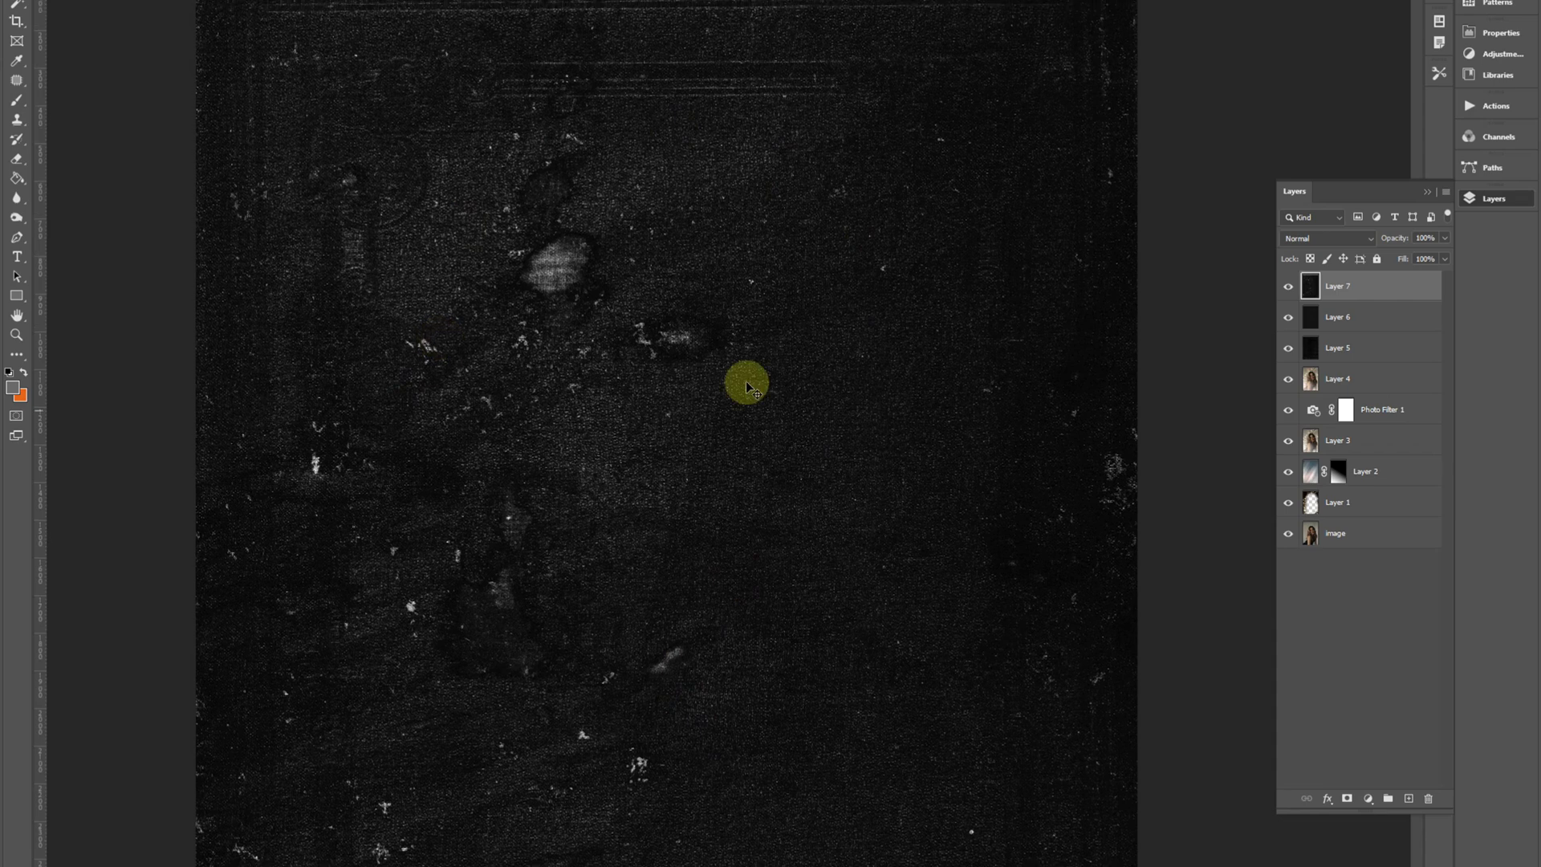
# - Blend the dust texture with Lighten and toggle it to compare
pyautogui.click(1298, 238)
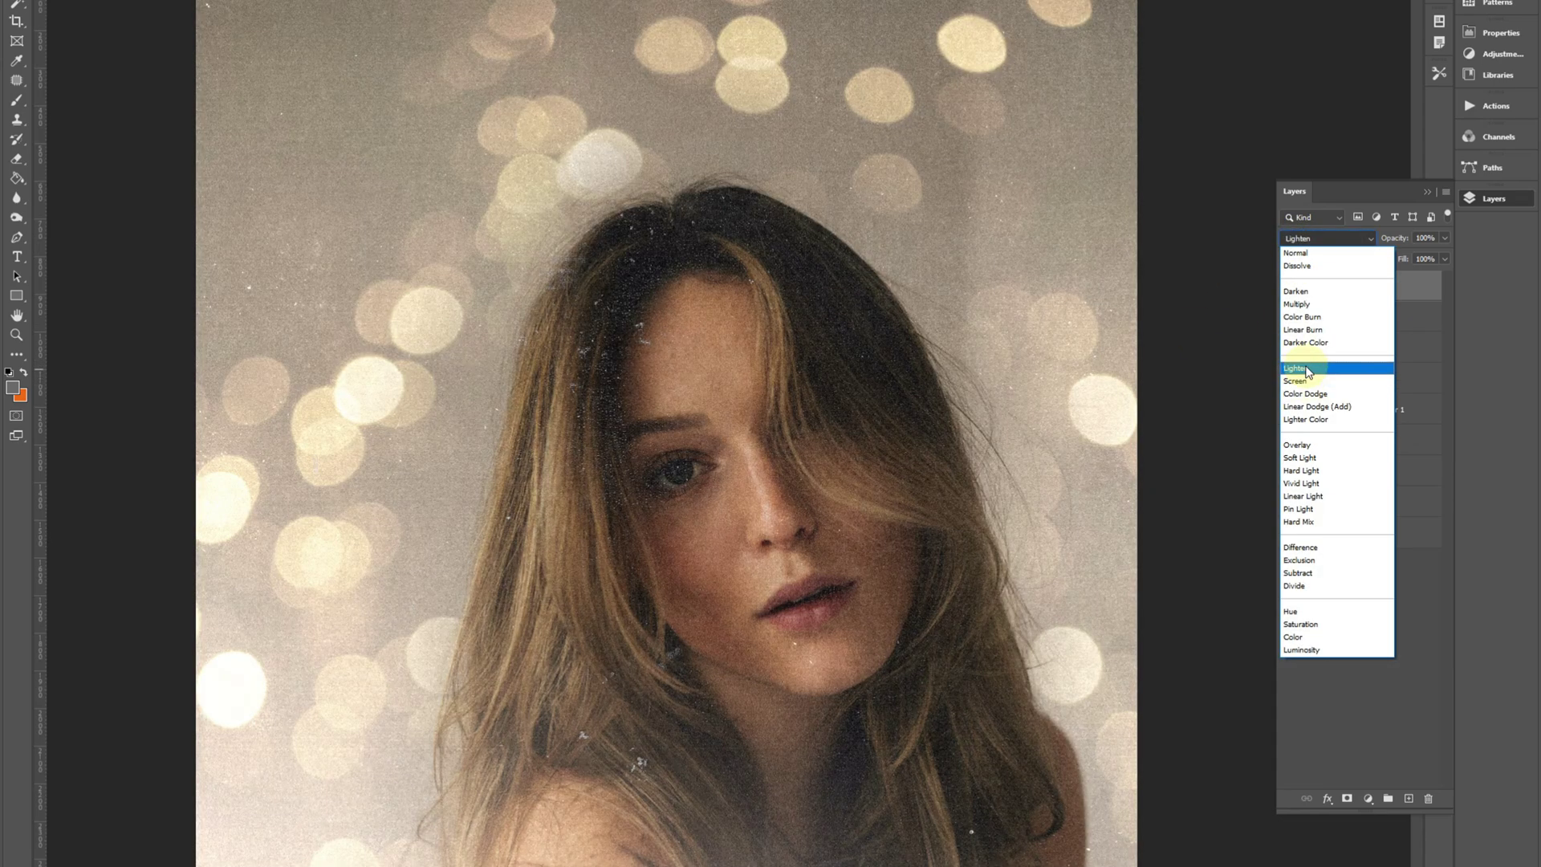
pyautogui.click(1309, 369)
pyautogui.hotkey('ctrl', '-')
pyautogui.hotkey('ctrl', '-')
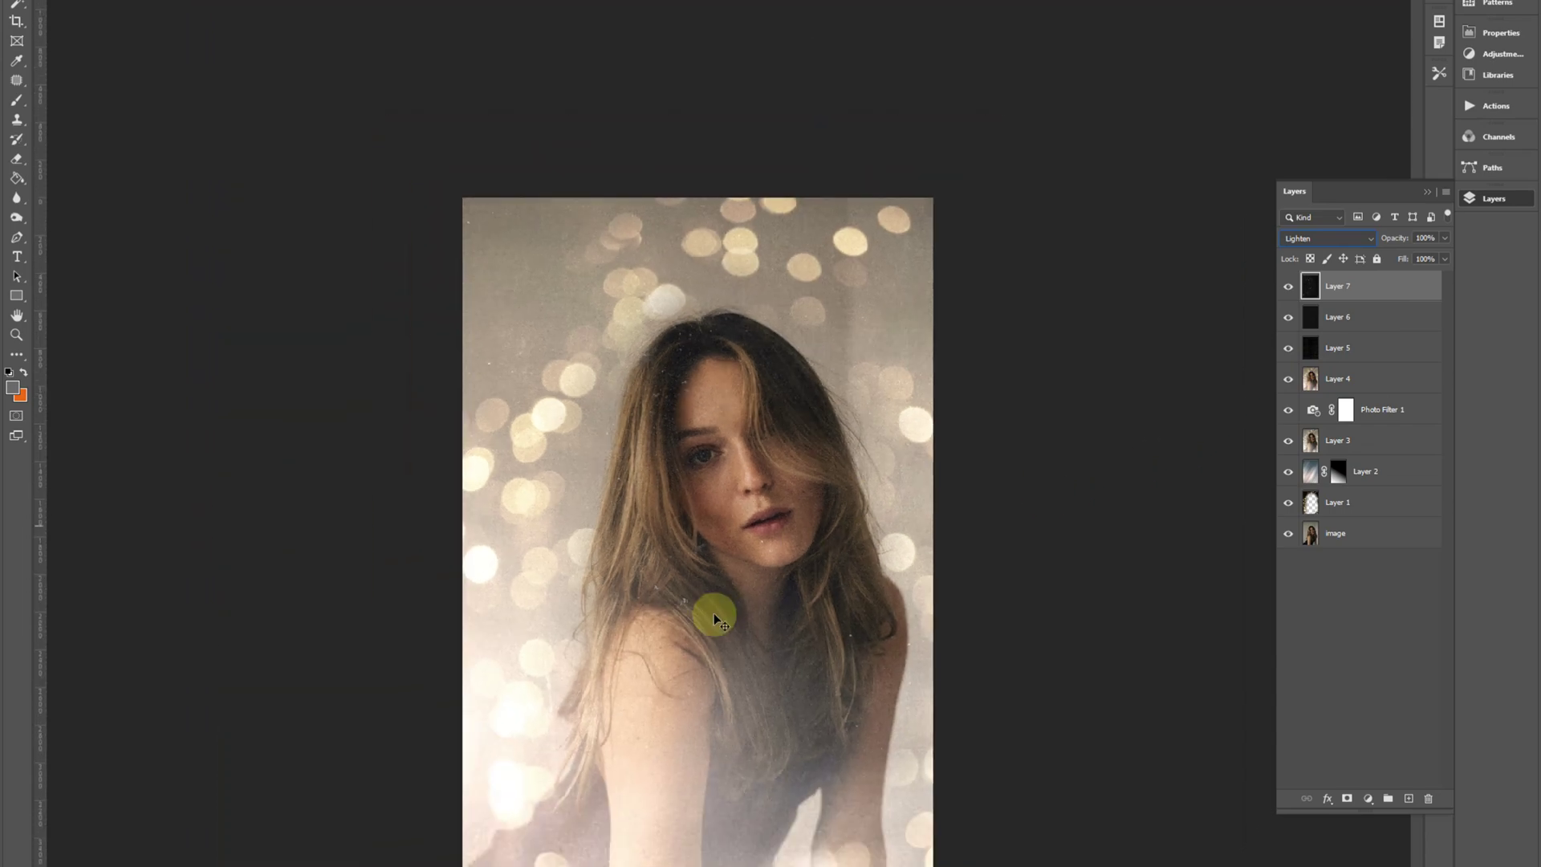
pyautogui.hotkey('ctrl', '-')
pyautogui.hotkey('ctrl', '+')
pyautogui.hotkey('ctrl', '+')
pyautogui.hotkey('ctrl', '+')
pyautogui.hotkey('ctrl', '+')
pyautogui.click(1287, 290)
pyautogui.click(1287, 289)
pyautogui.hotkey('ctrl', '-')
pyautogui.hotkey('ctrl', '-')
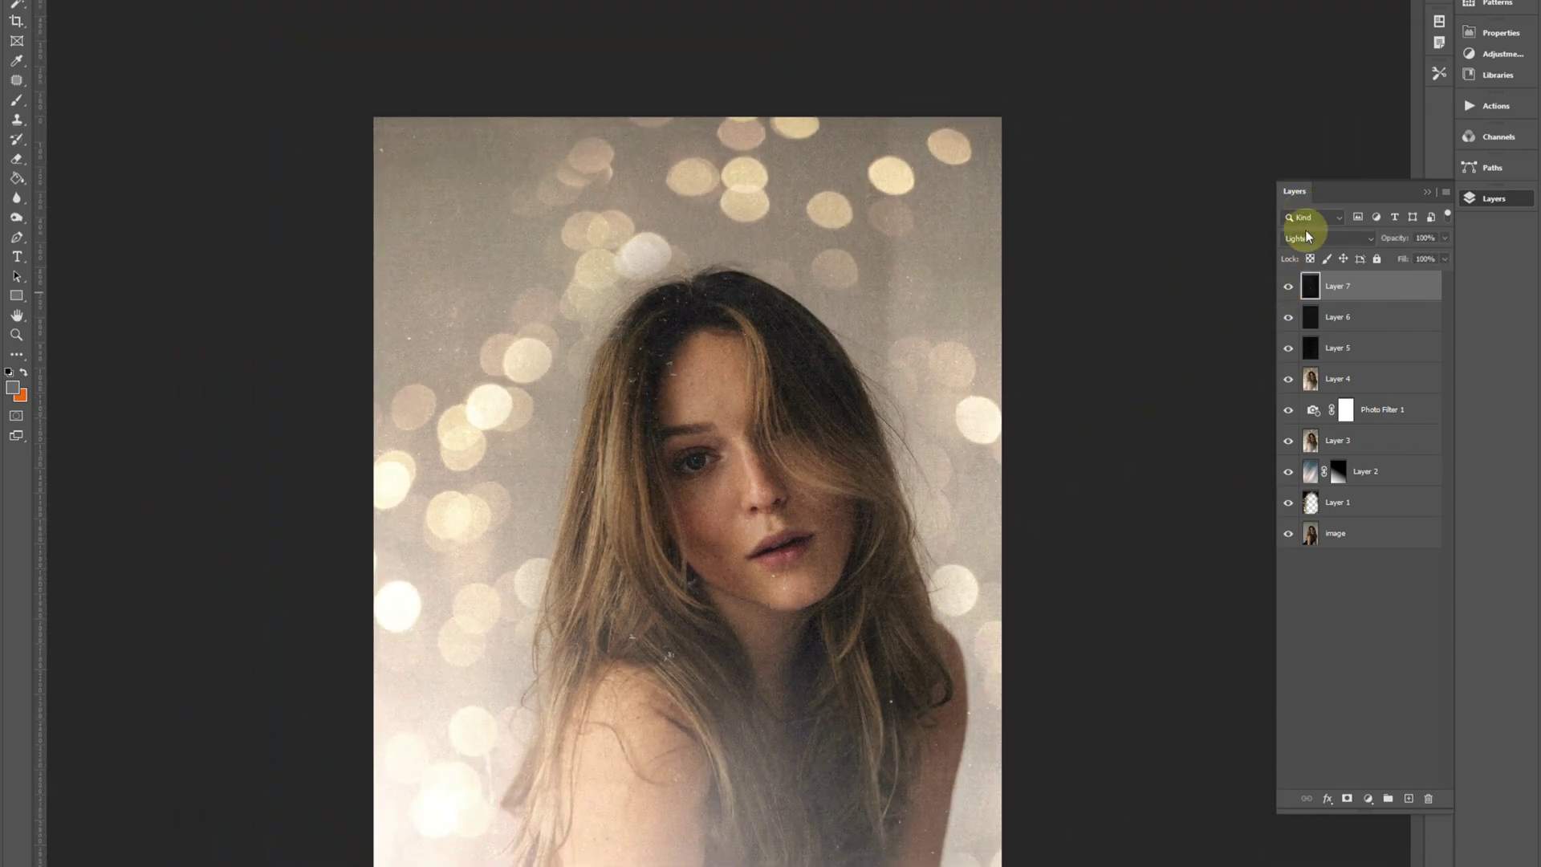
# - Delete the hidden dust texture layer and hide Layer 6 to compare with the original
pyautogui.click(1305, 238)
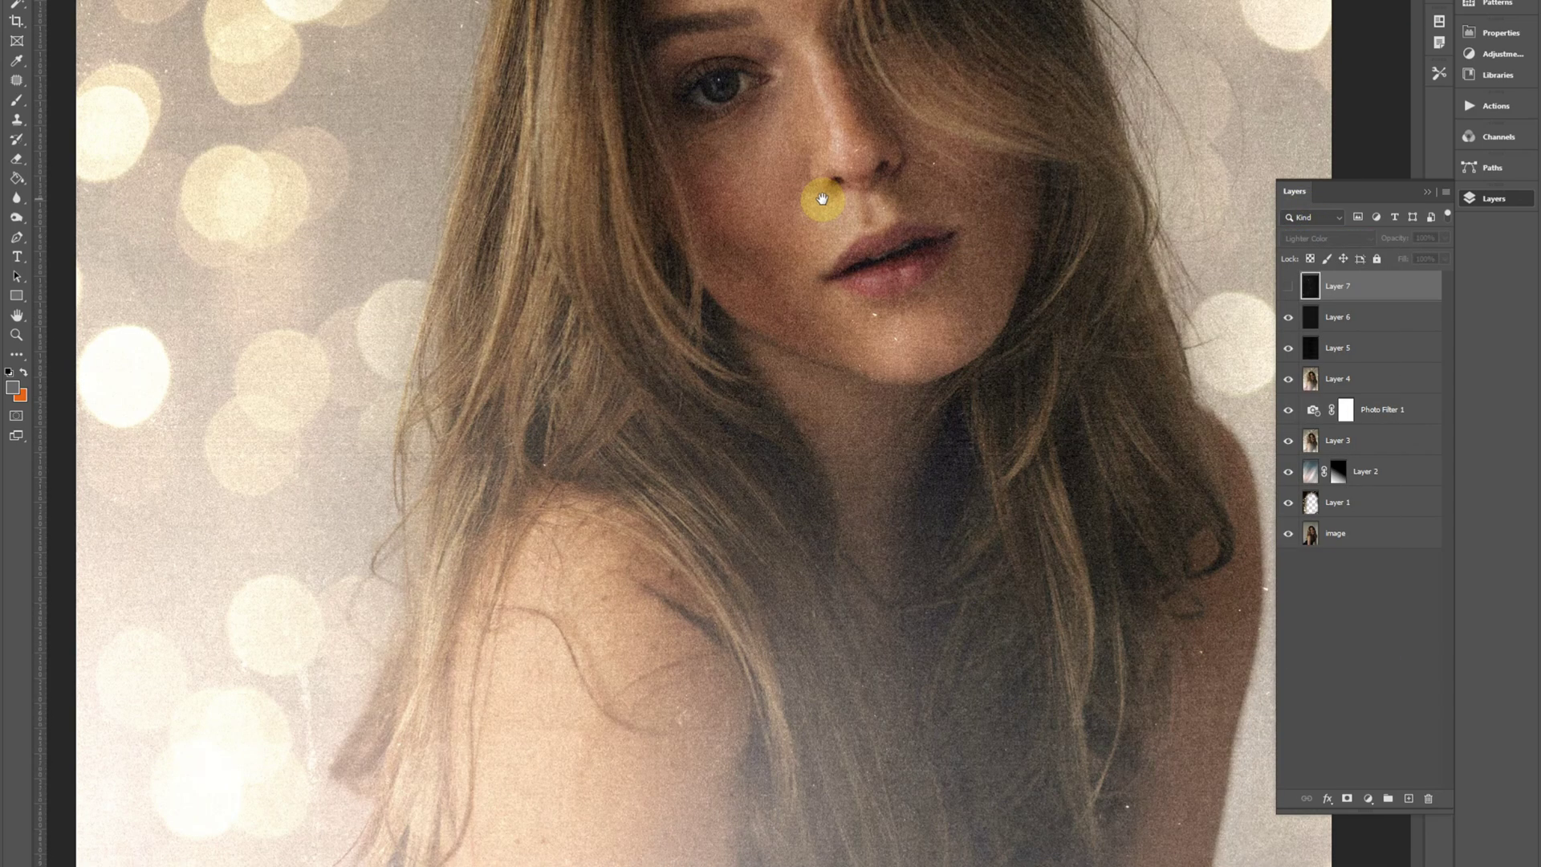
pyautogui.scroll(5, 787, 503)
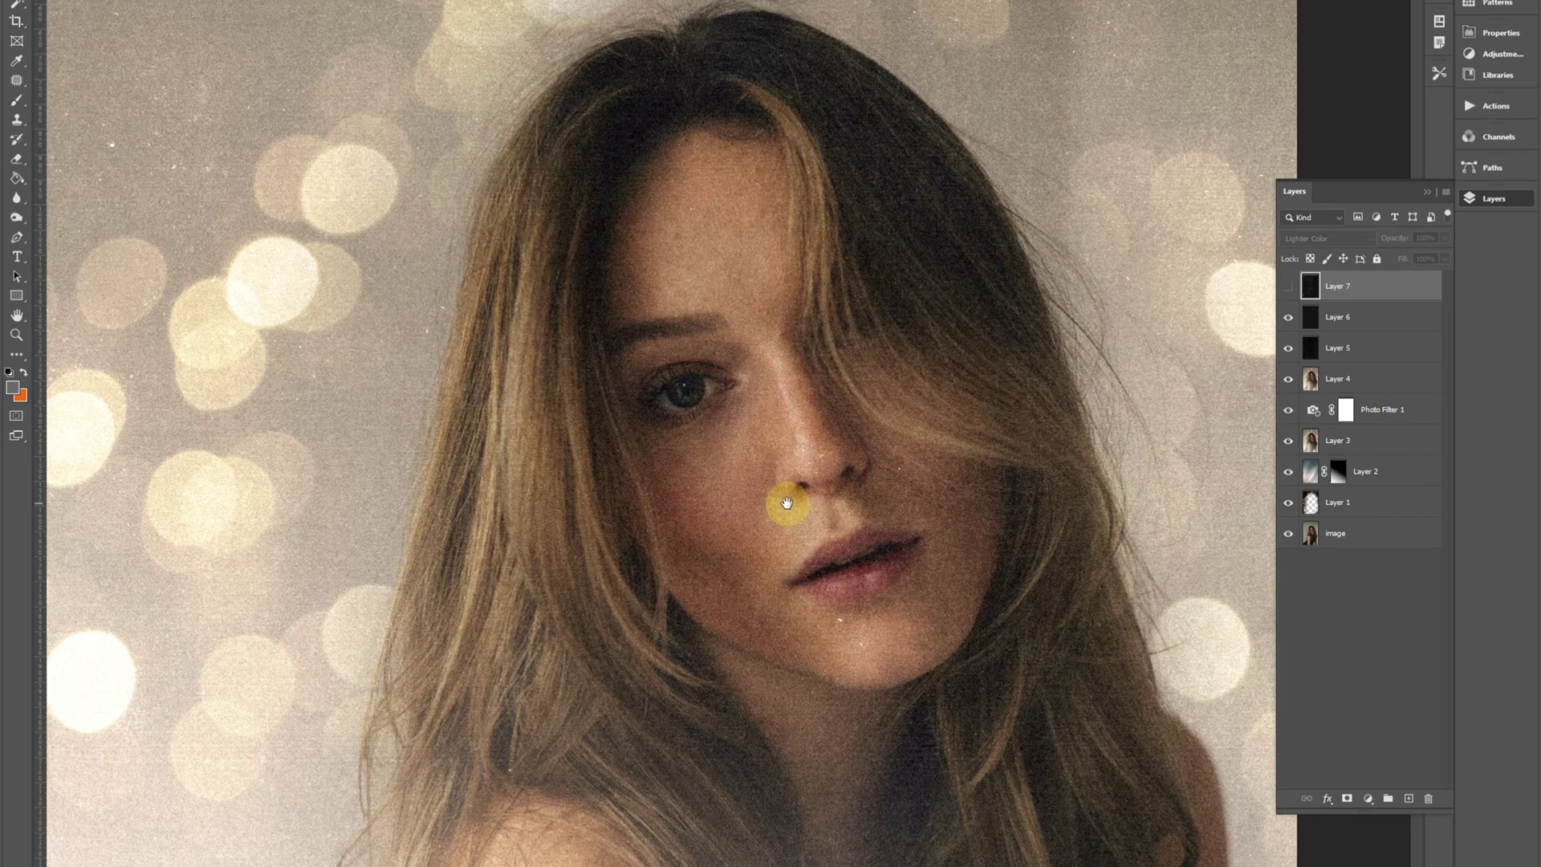
pyautogui.click(1287, 288)
pyautogui.click(1287, 287)
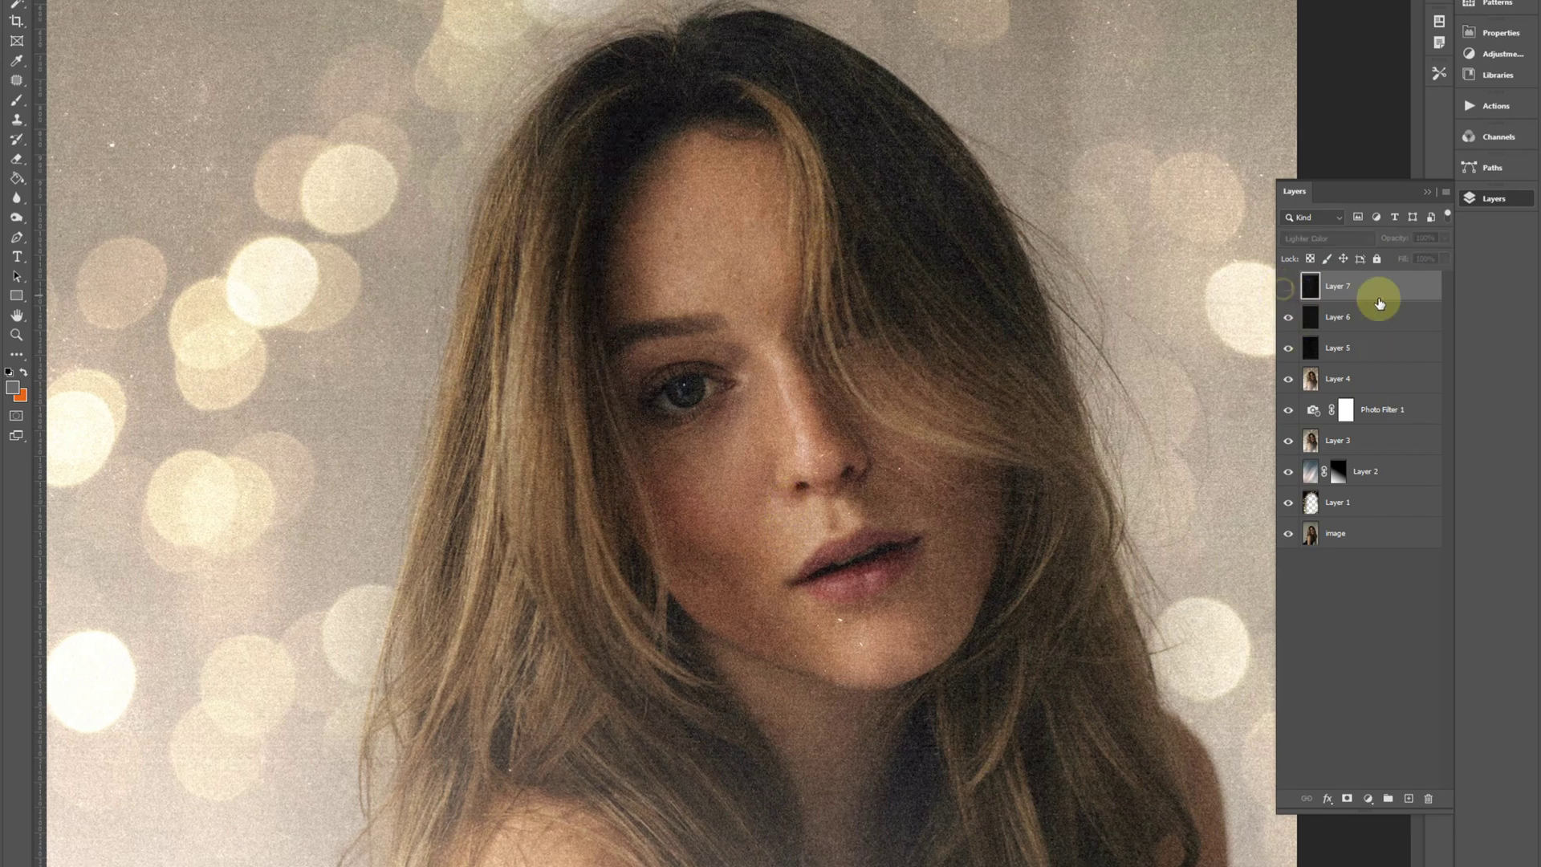
pyautogui.press('Delete')
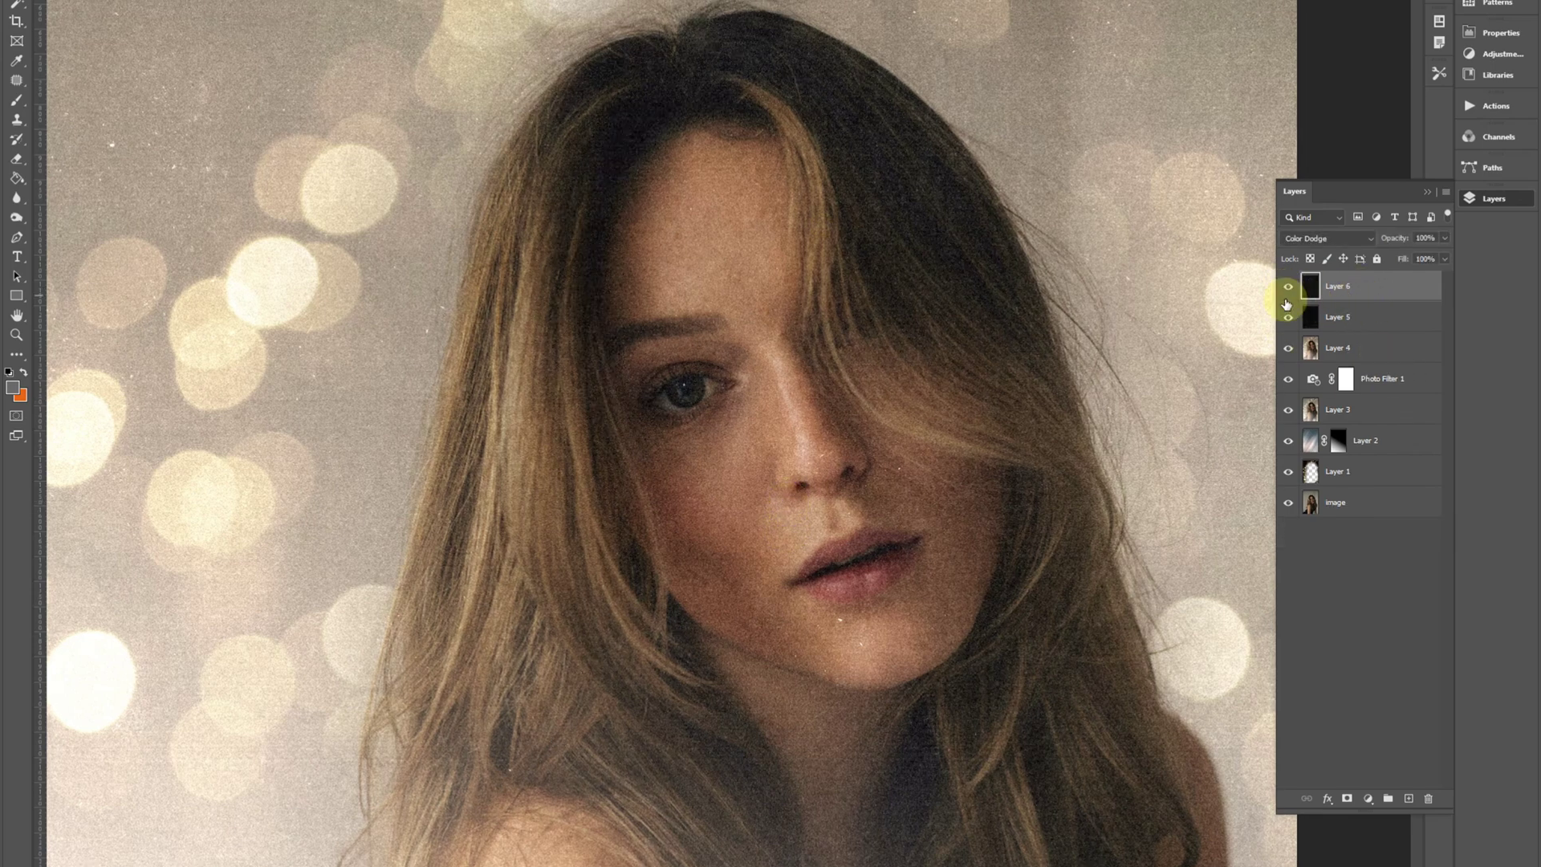
pyautogui.moveTo(1287, 305)
pyautogui.mouseDown()
pyautogui.moveTo(1283, 482)
pyautogui.moveTo(1293, 297)
pyautogui.mouseUp()
pyautogui.click(1290, 291)
pyautogui.hotkey('ctrl', '-')
pyautogui.hotkey('ctrl', '-')
pyautogui.hotkey('ctrl', '+')
pyautogui.hotkey('ctrl', '+')
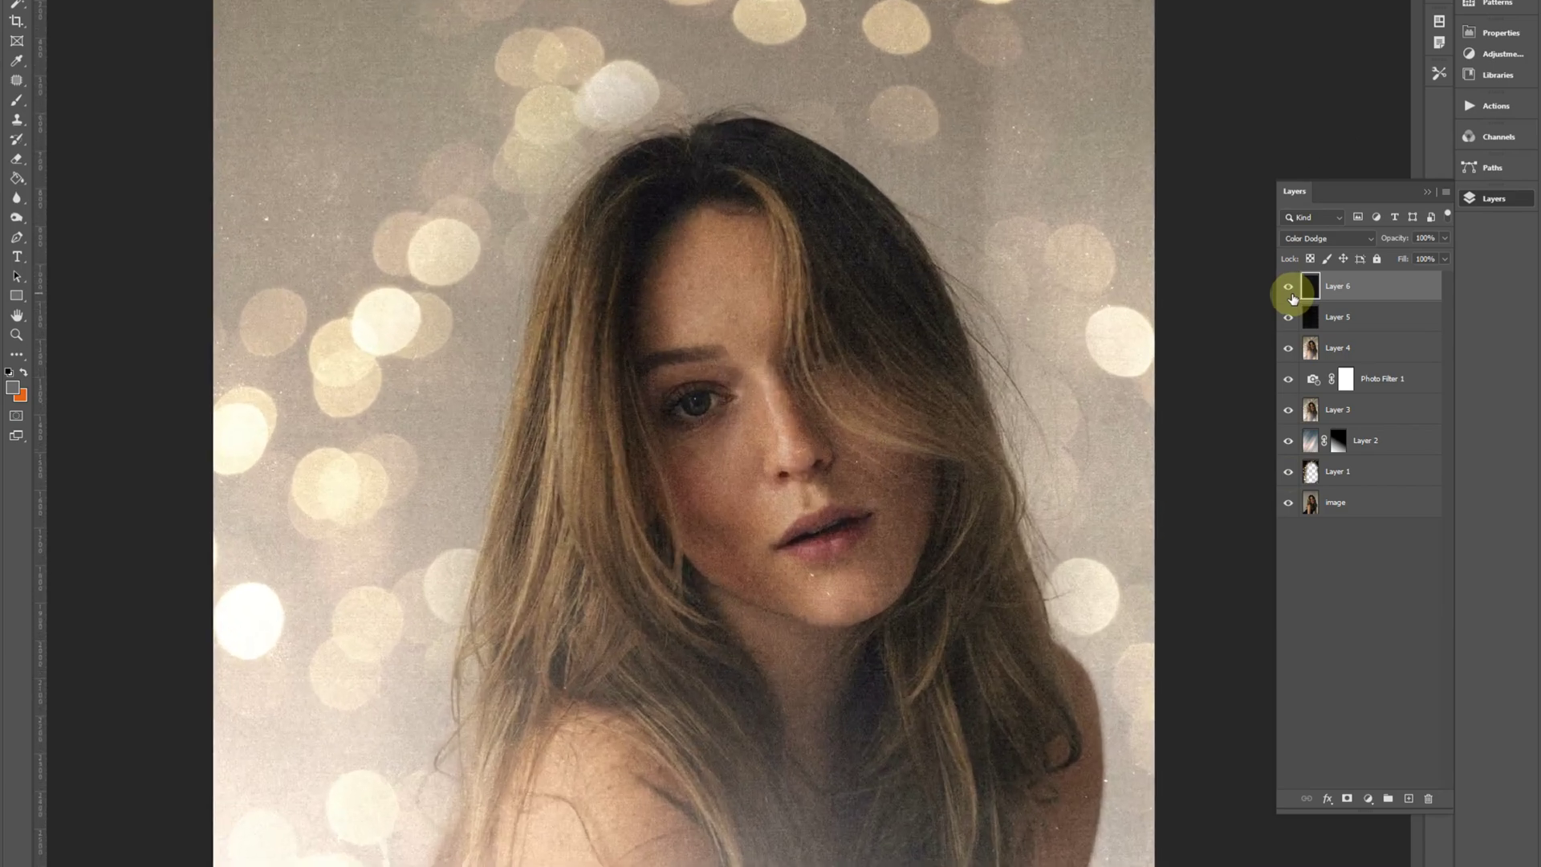
pyautogui.moveTo(916, 669); pyautogui.dragTo(920, 436)
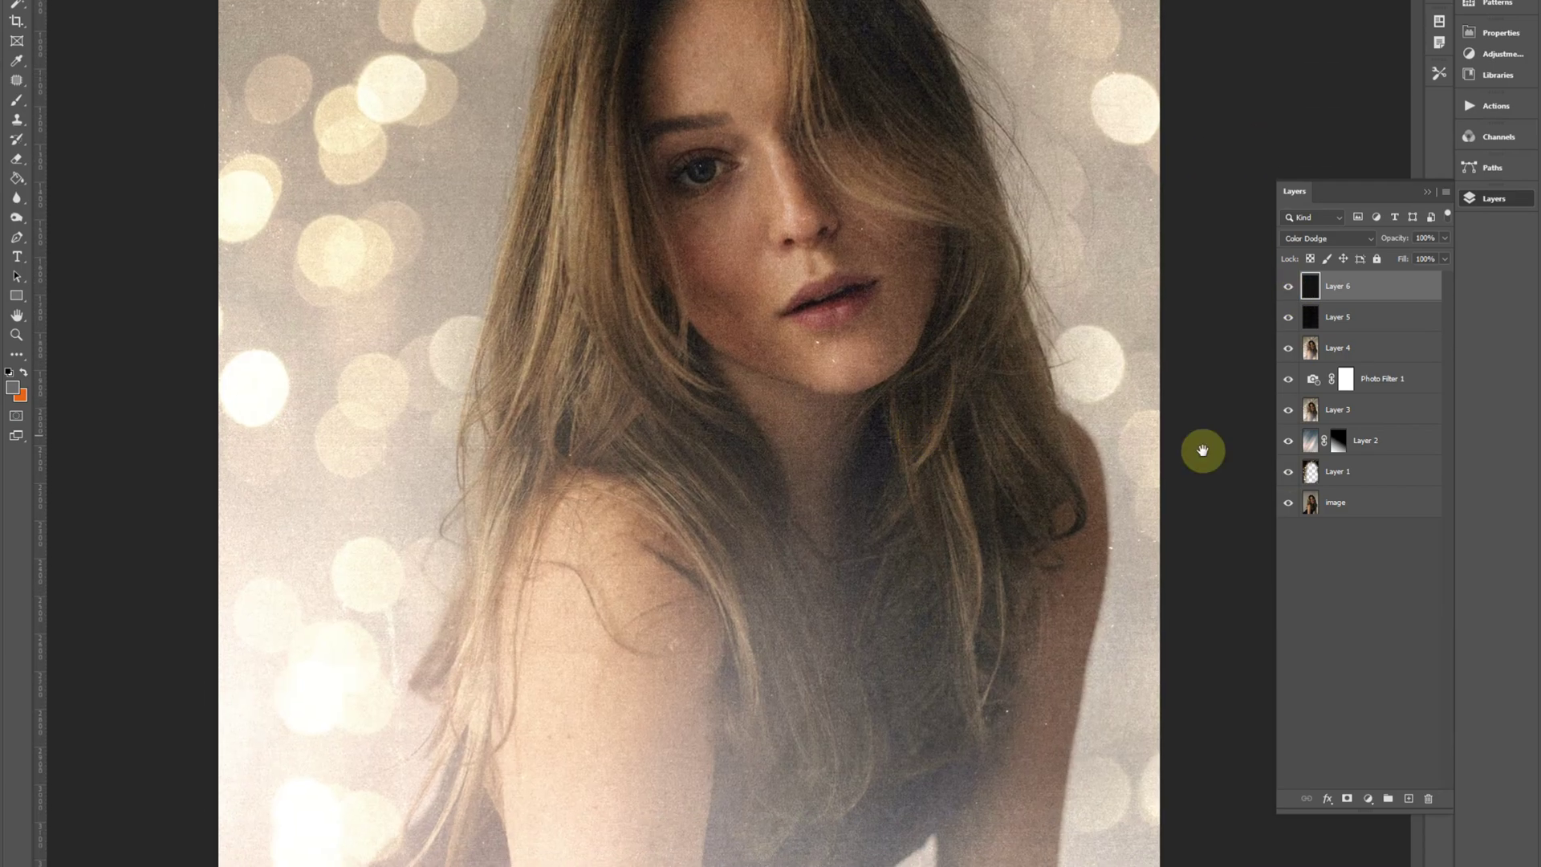
pyautogui.moveTo(807, 217)
pyautogui.mouseDown()
pyautogui.moveTo(784, 496)
pyautogui.moveTo(816, 228)
pyautogui.mouseUp()
# - Add a new top layer and fill it with the merged image via Apply Image
pyautogui.click(1407, 797)
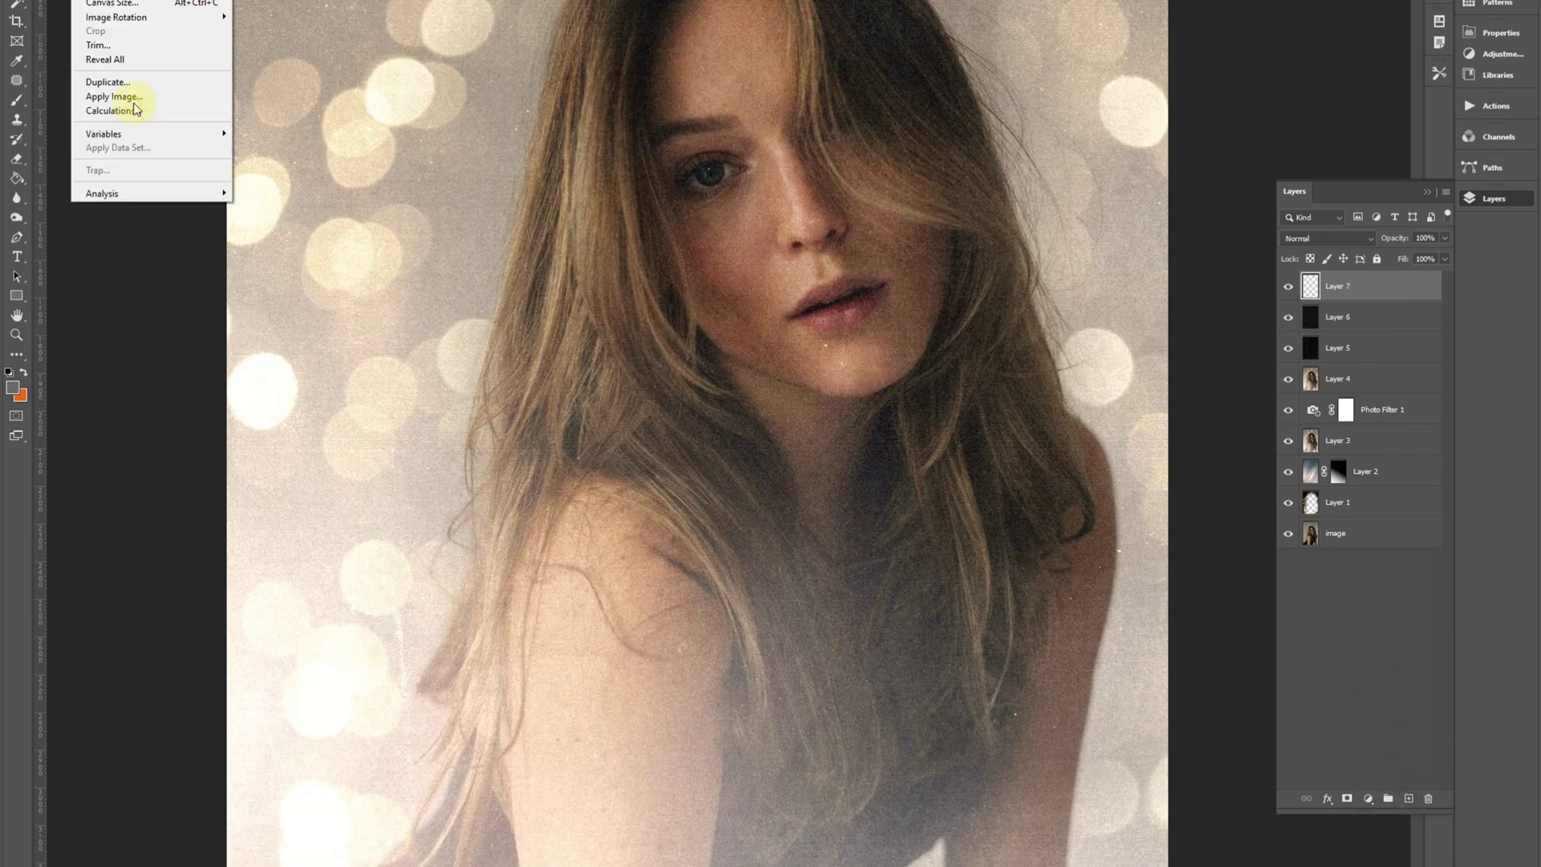
pyautogui.click(133, 100)
pyautogui.press('Return')
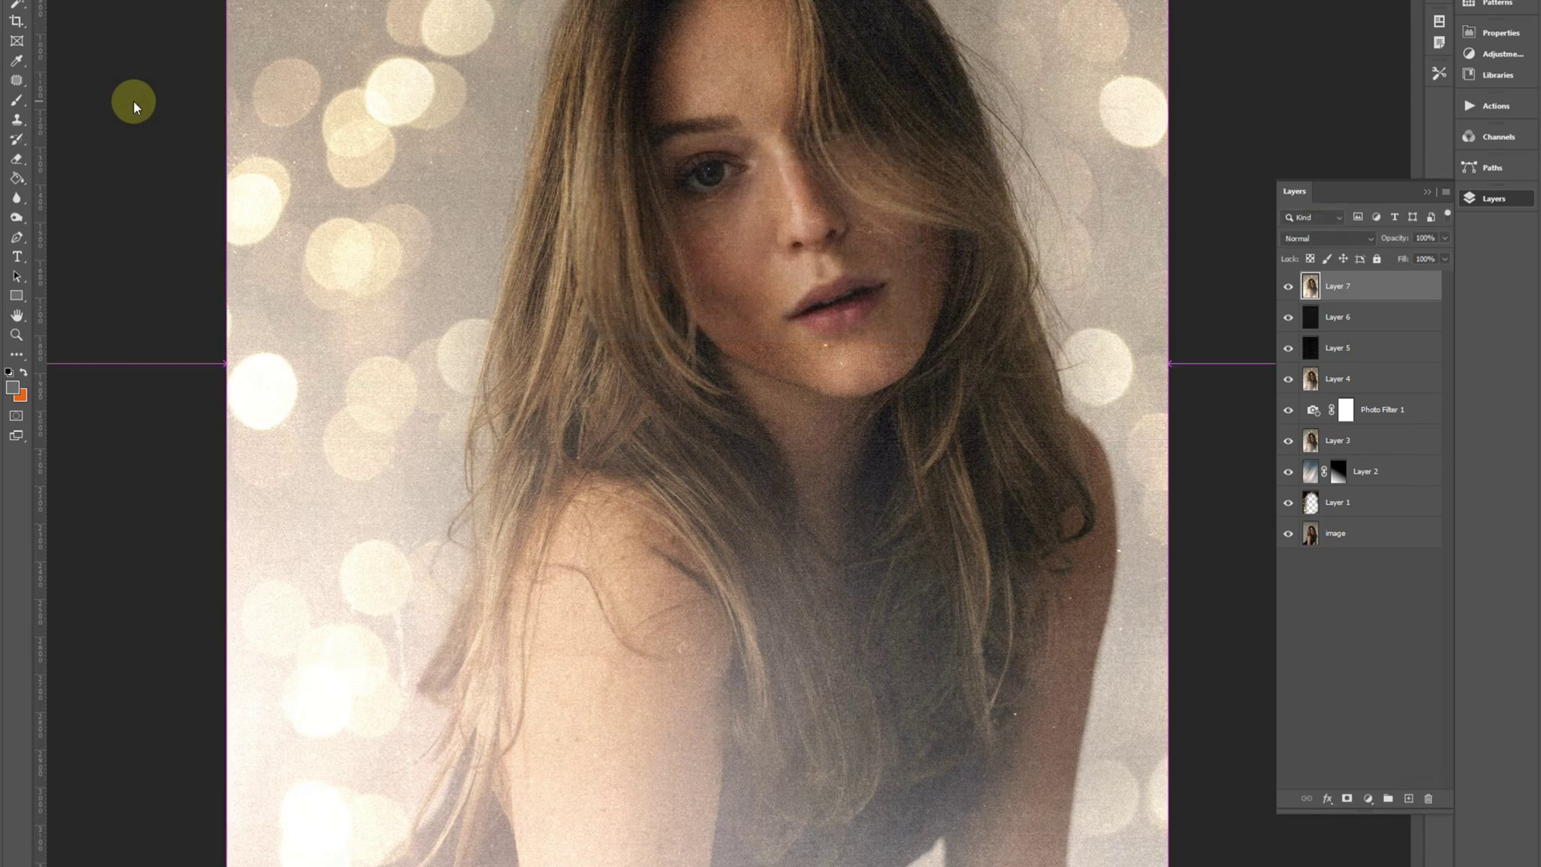
# - Apply Levels to the merged layer with the output white level lowered to 230
pyautogui.hotkey('ctrl', 'l')
pyautogui.moveTo(1019, 683); pyautogui.dragTo(1091, 684)
pyautogui.moveTo(550, 730); pyautogui.dragTo(643, 459)
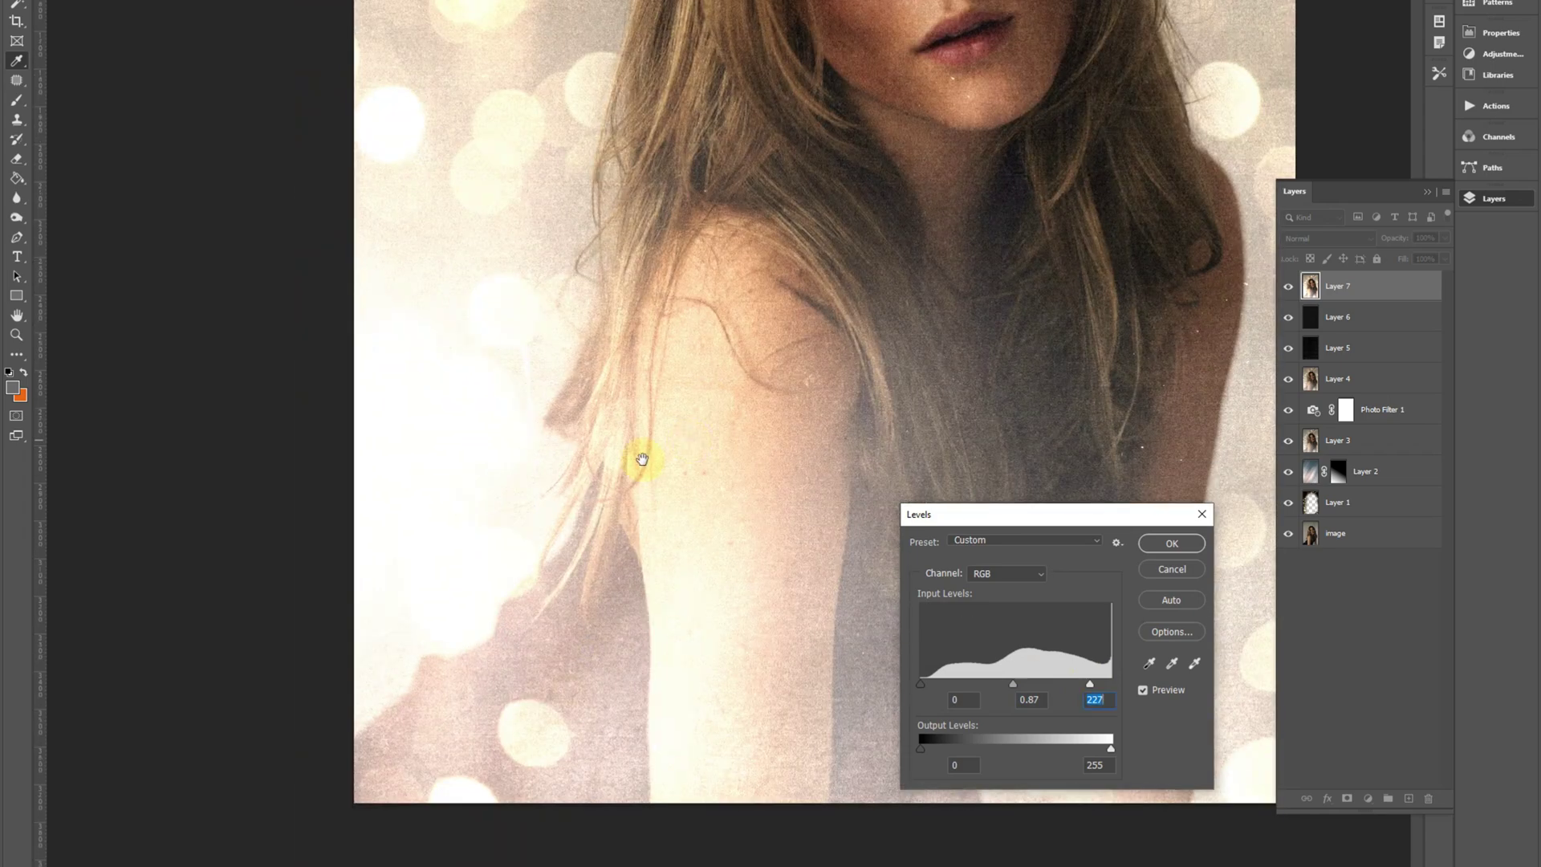
pyautogui.click(1160, 573)
pyautogui.press('ctrl')
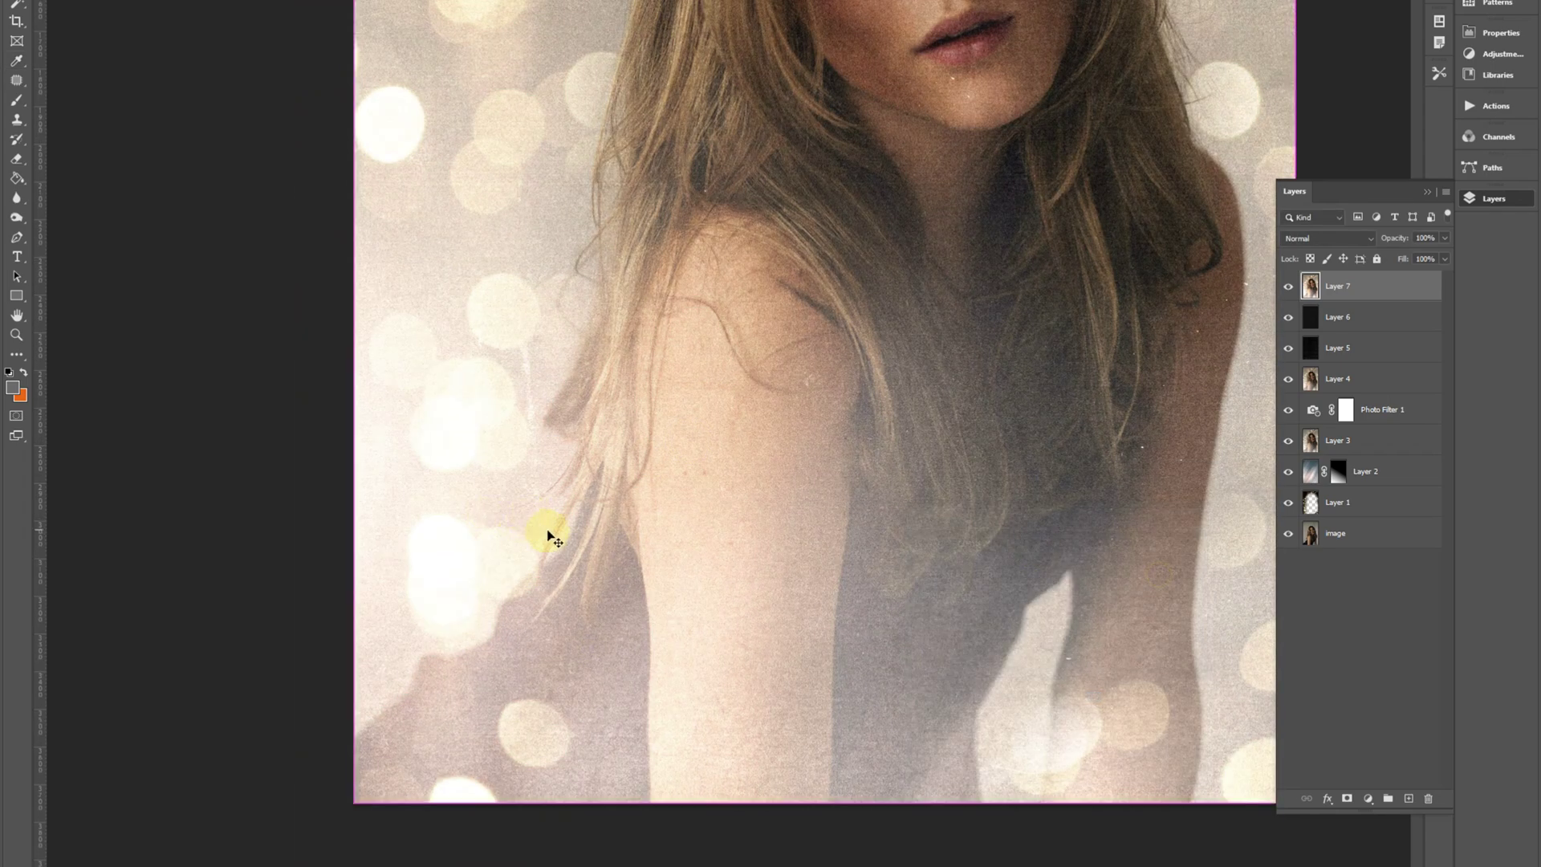
pyautogui.moveTo(547, 533); pyautogui.dragTo(551, 527)
pyautogui.hotkey('ctrl', 'l')
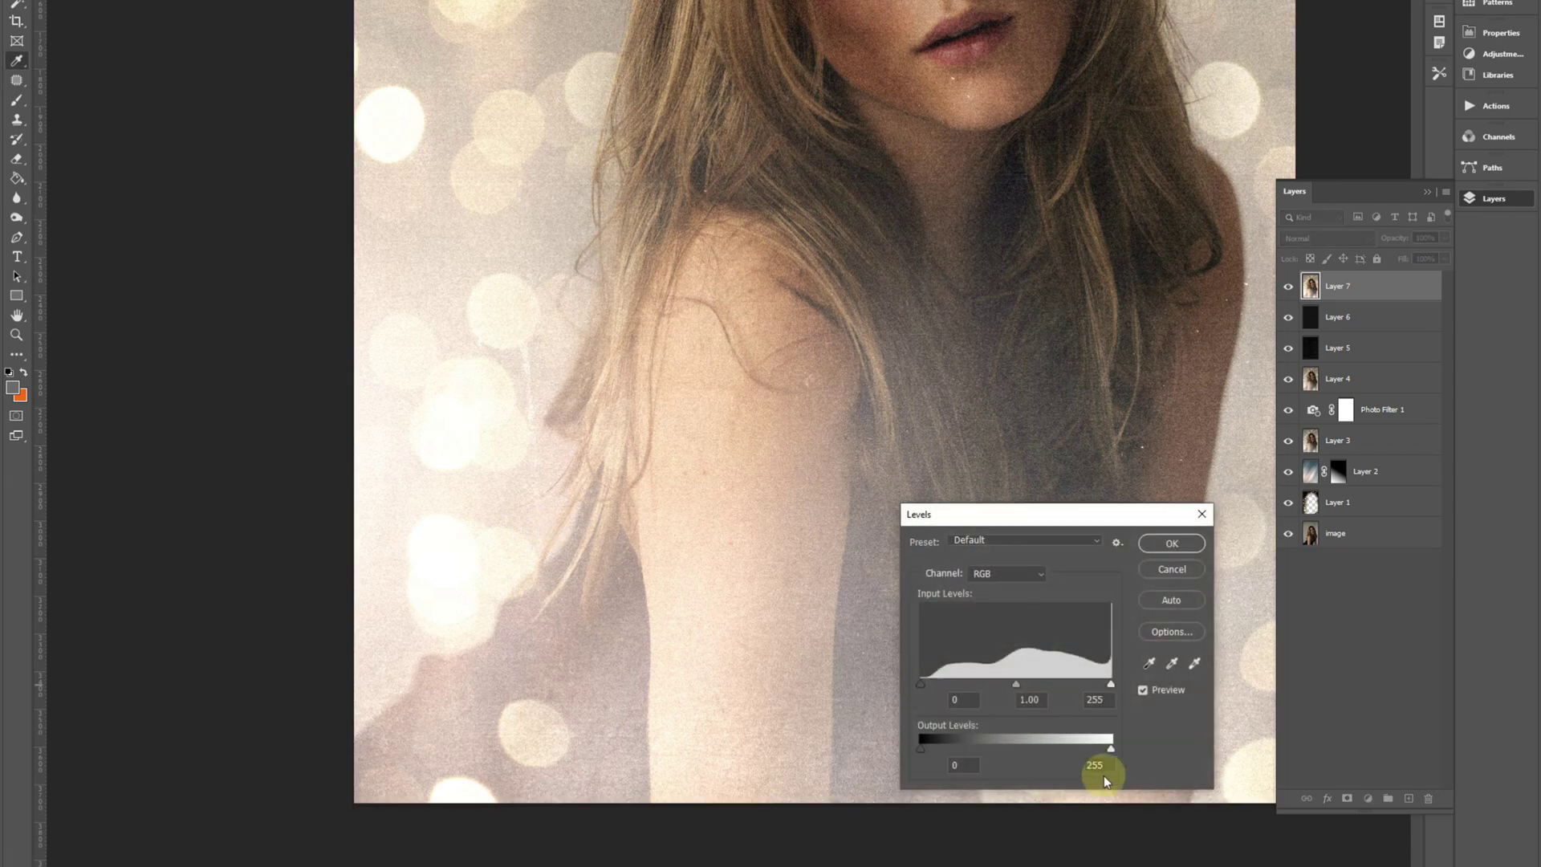
pyautogui.moveTo(1110, 750); pyautogui.dragTo(1092, 750)
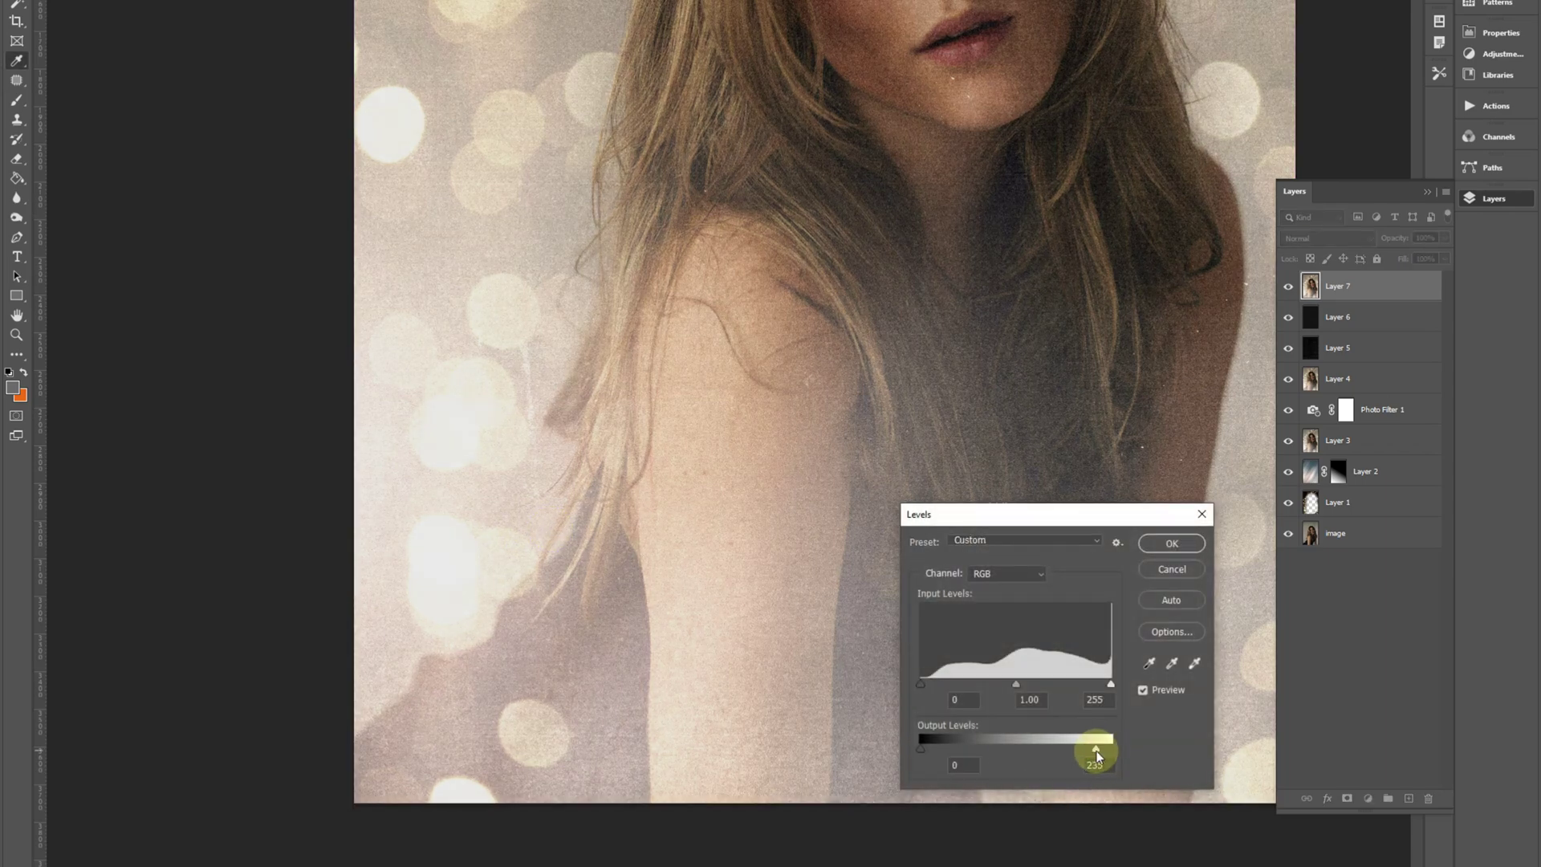
pyautogui.press('Return')
# - Lower Layer 7's contrast to -3 in Brightness/Contrast, briefly trying a slight brightness increase
pyautogui.click(86, 0)
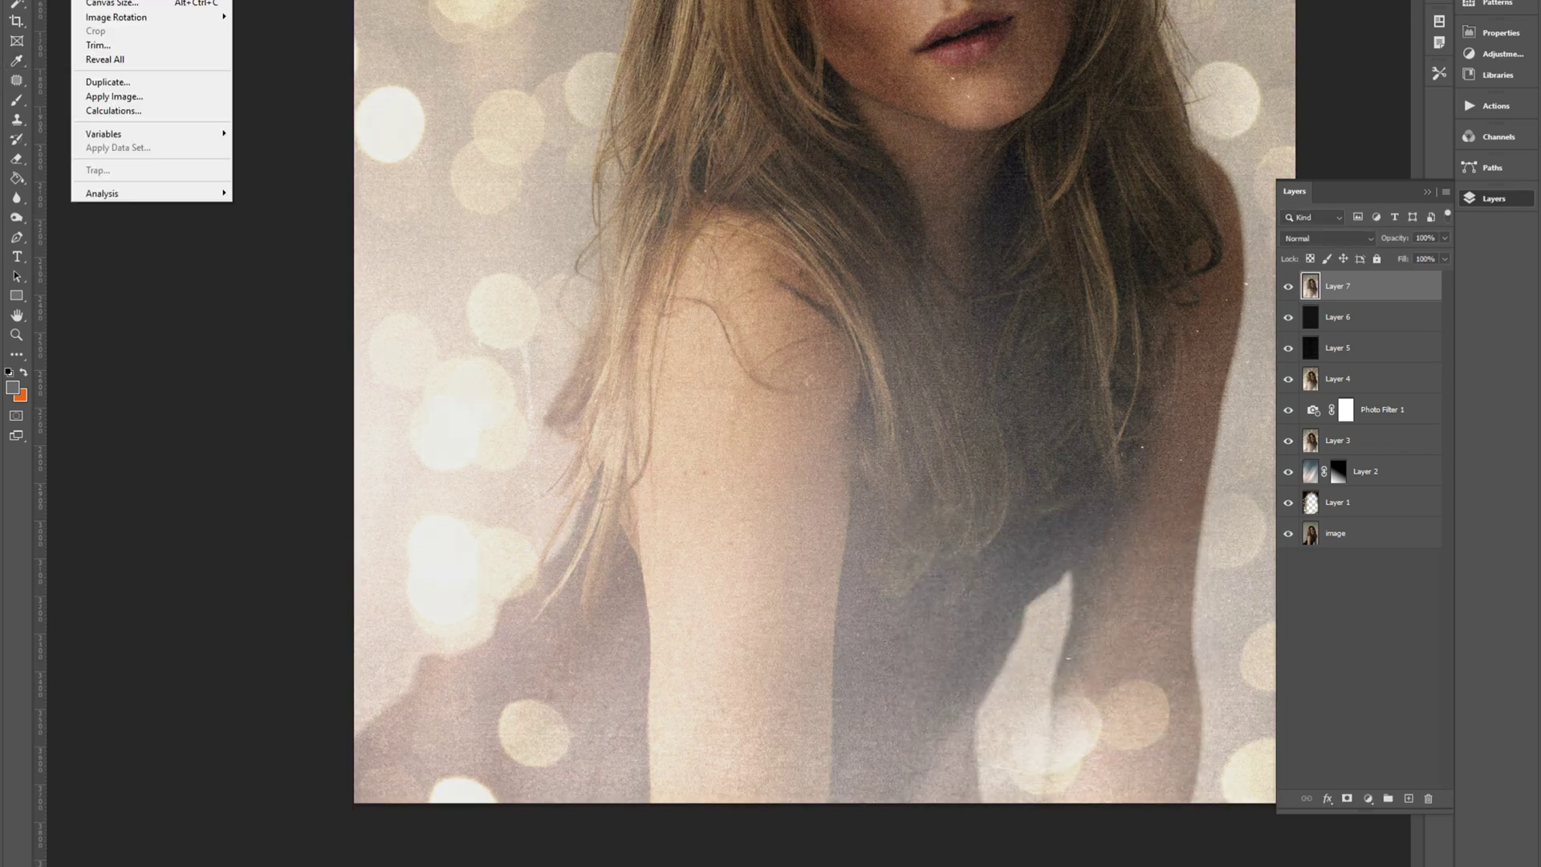
pyautogui.moveTo(116, 0)
pyautogui.click(282, 0)
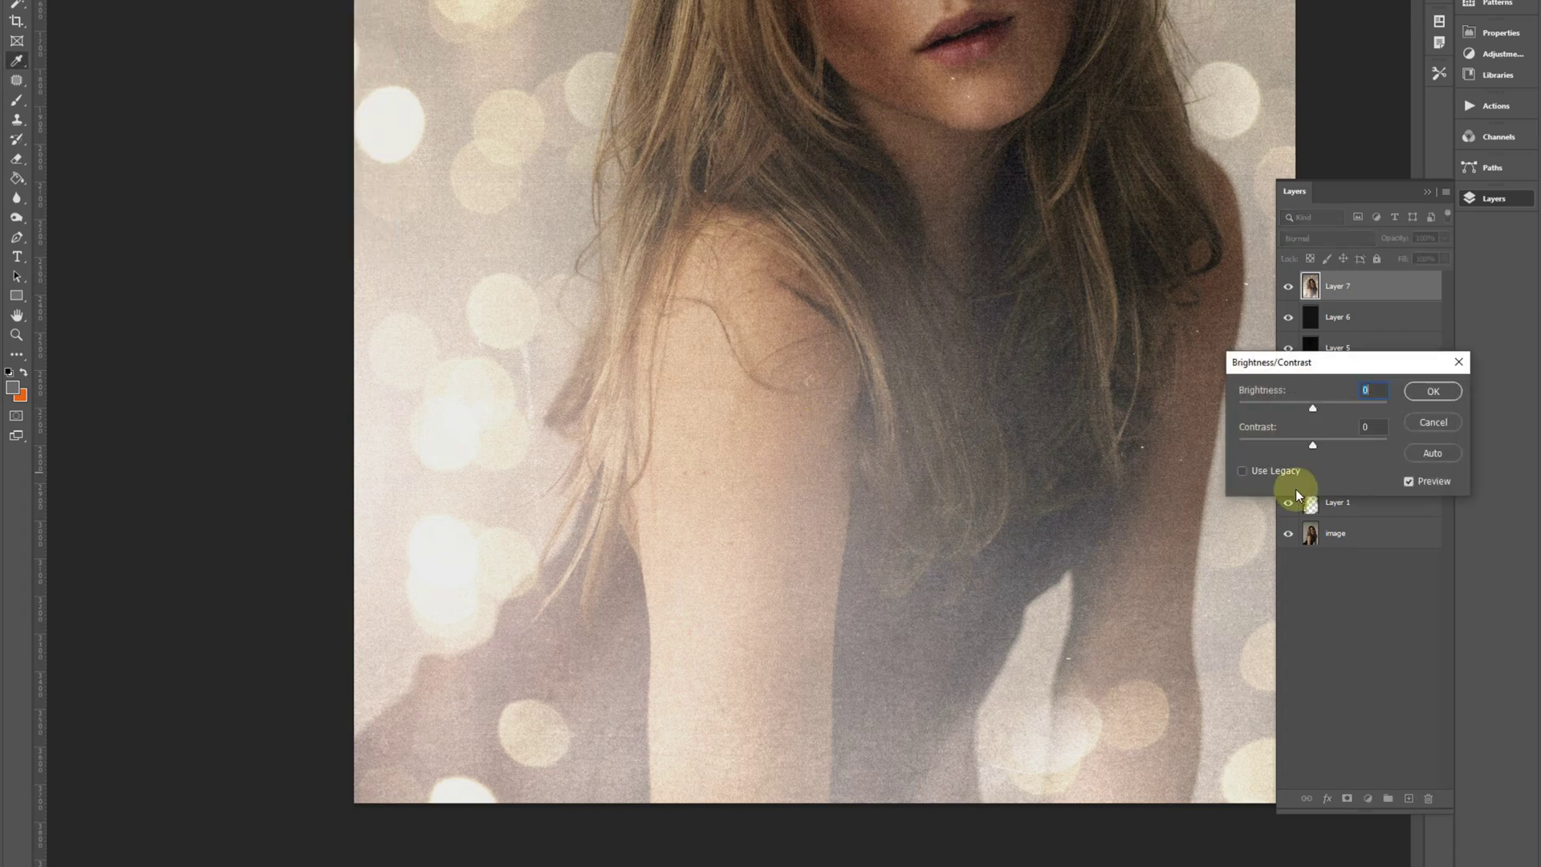
pyautogui.moveTo(1303, 447); pyautogui.dragTo(1301, 446)
pyautogui.moveTo(947, 261); pyautogui.dragTo(919, 592)
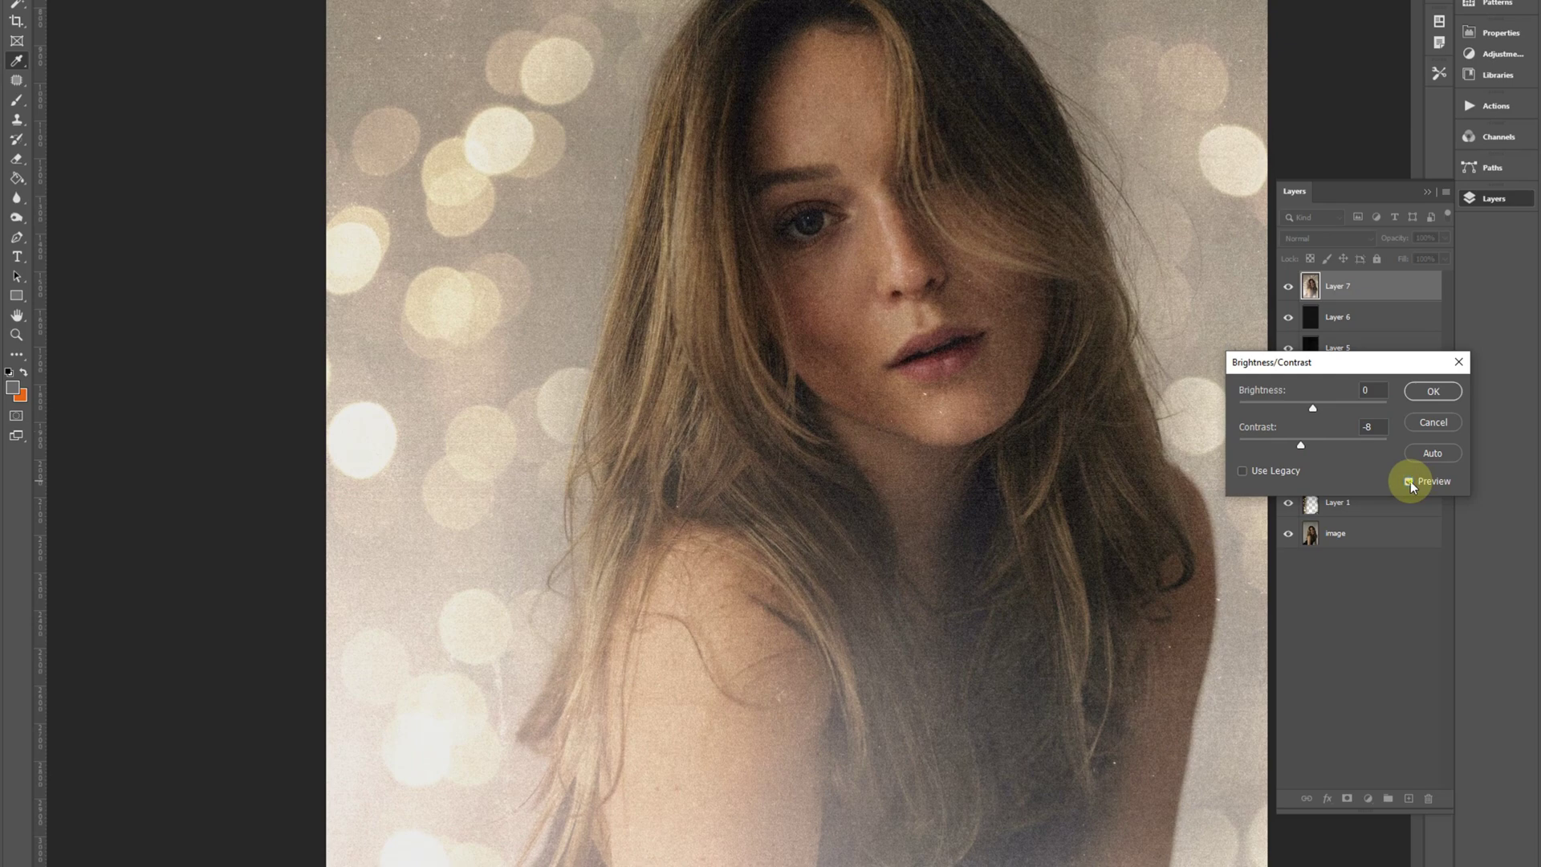
pyautogui.click(1312, 410)
pyautogui.moveTo(1316, 408); pyautogui.dragTo(1320, 409)
pyautogui.moveTo(1004, 615); pyautogui.dragTo(1041, 360)
# - Compare with preview off, reset brightness to 0, apply, and nudge the merged layer slightly down
pyautogui.click(1408, 482)
pyautogui.click(1408, 483)
pyautogui.doubleClick(1369, 391)
pyautogui.moveTo(1315, 410); pyautogui.dragTo(1311, 445)
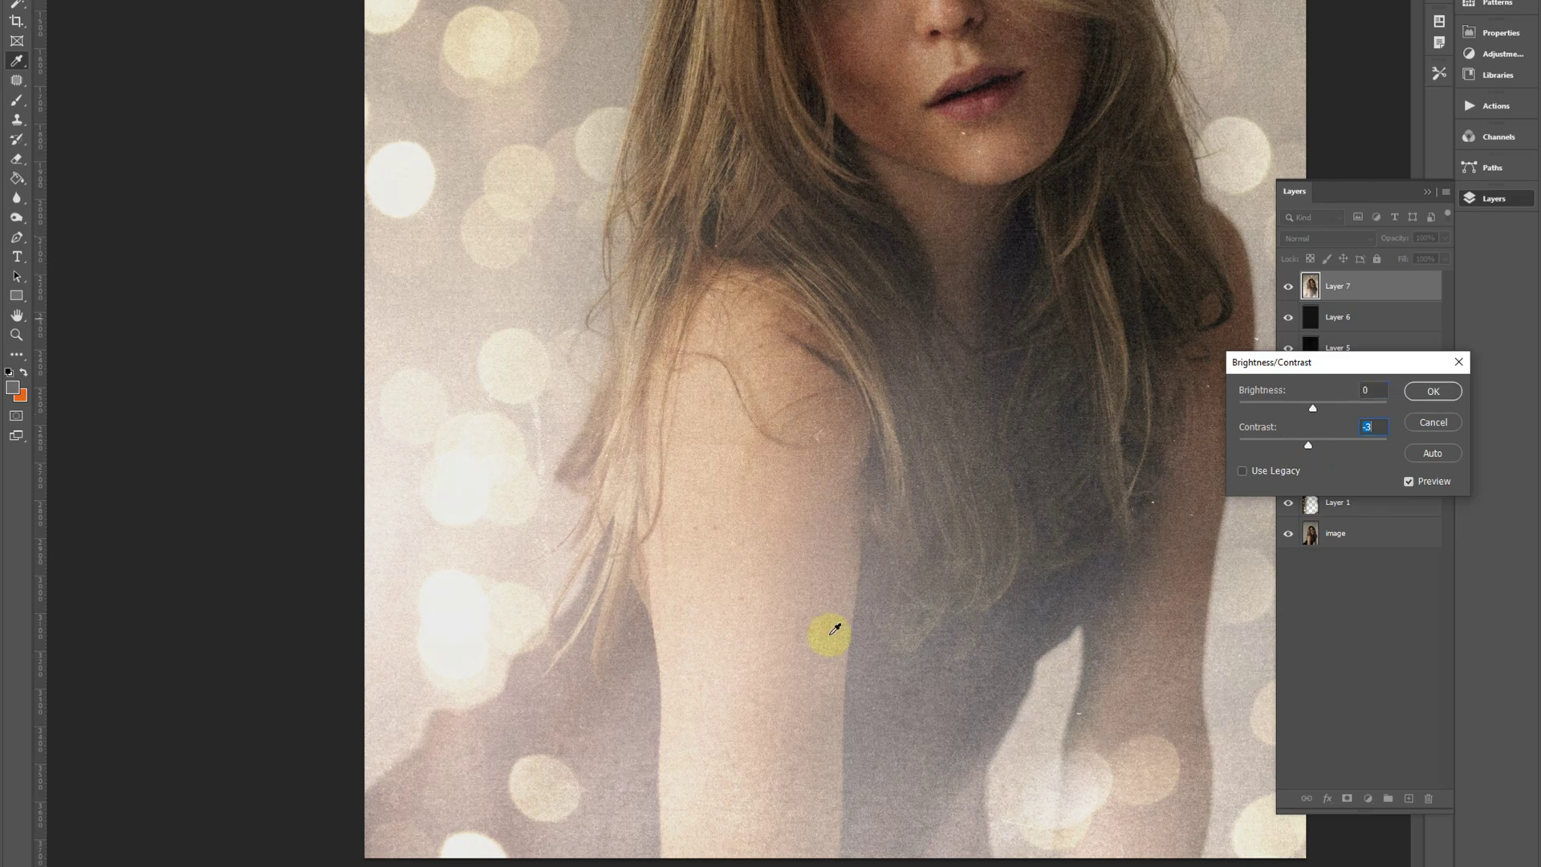
pyautogui.moveTo(900, 398); pyautogui.dragTo(866, 544)
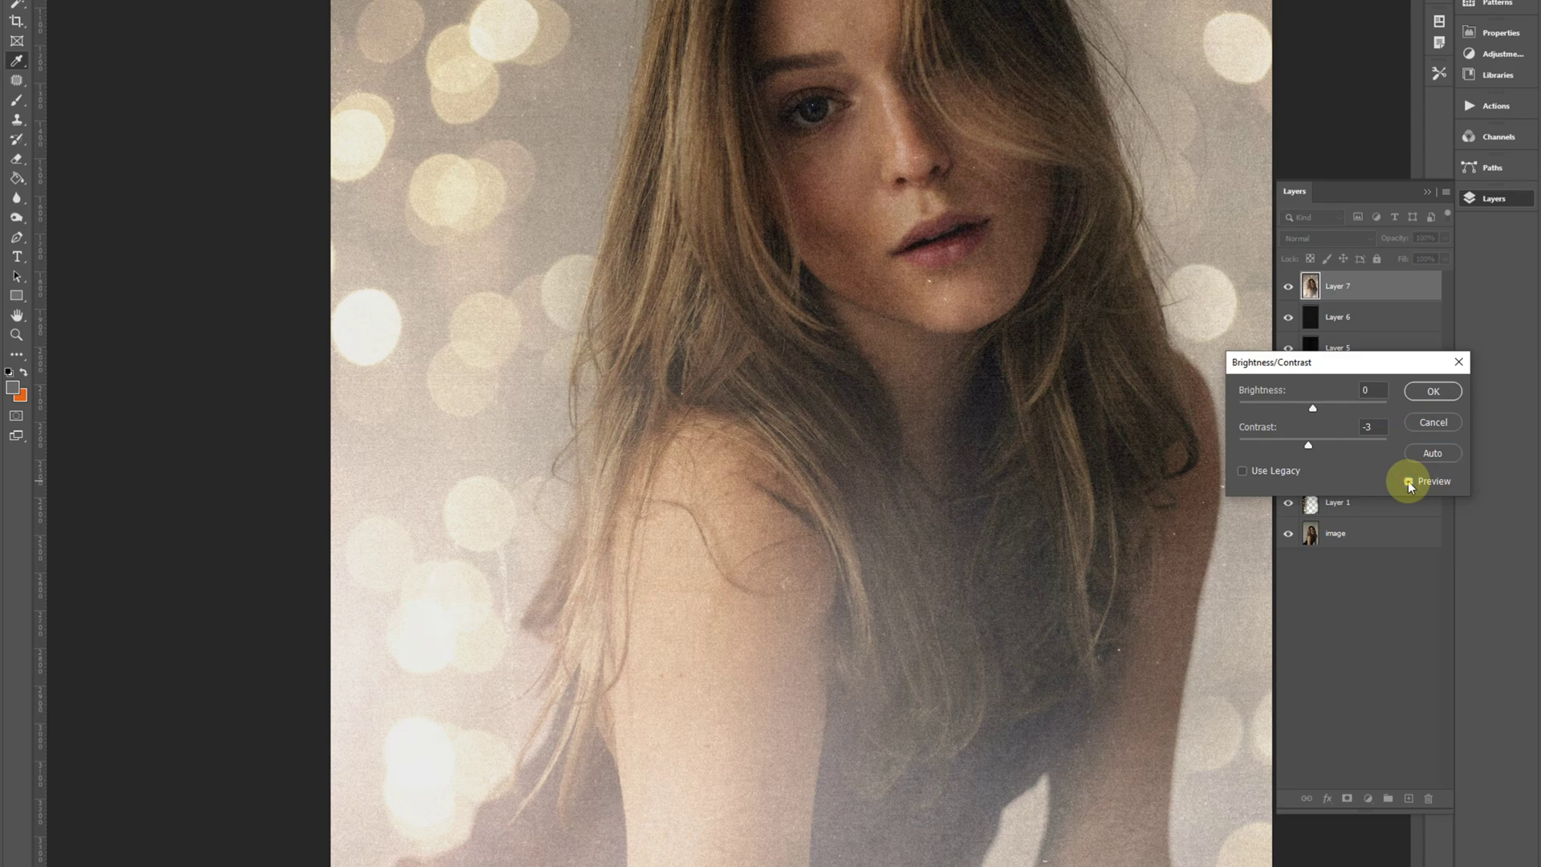
pyautogui.click(1431, 391)
pyautogui.moveTo(895, 342); pyautogui.dragTo(849, 594)
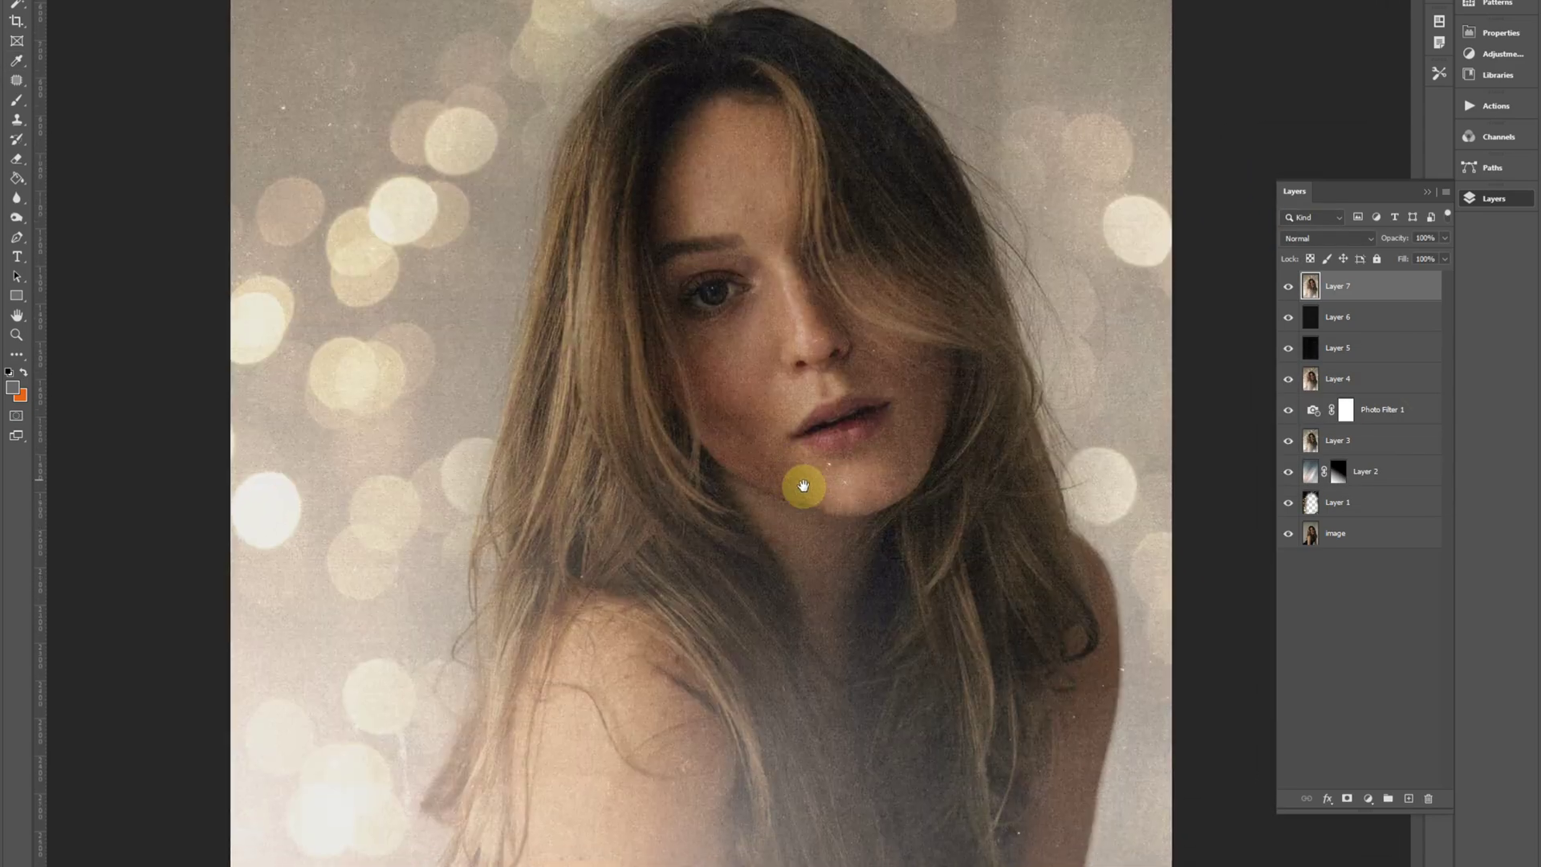
pyautogui.moveTo(804, 486); pyautogui.dragTo(808, 482)
pyautogui.hotkey('ctrl', '-')
pyautogui.hotkey('ctrl', '-')
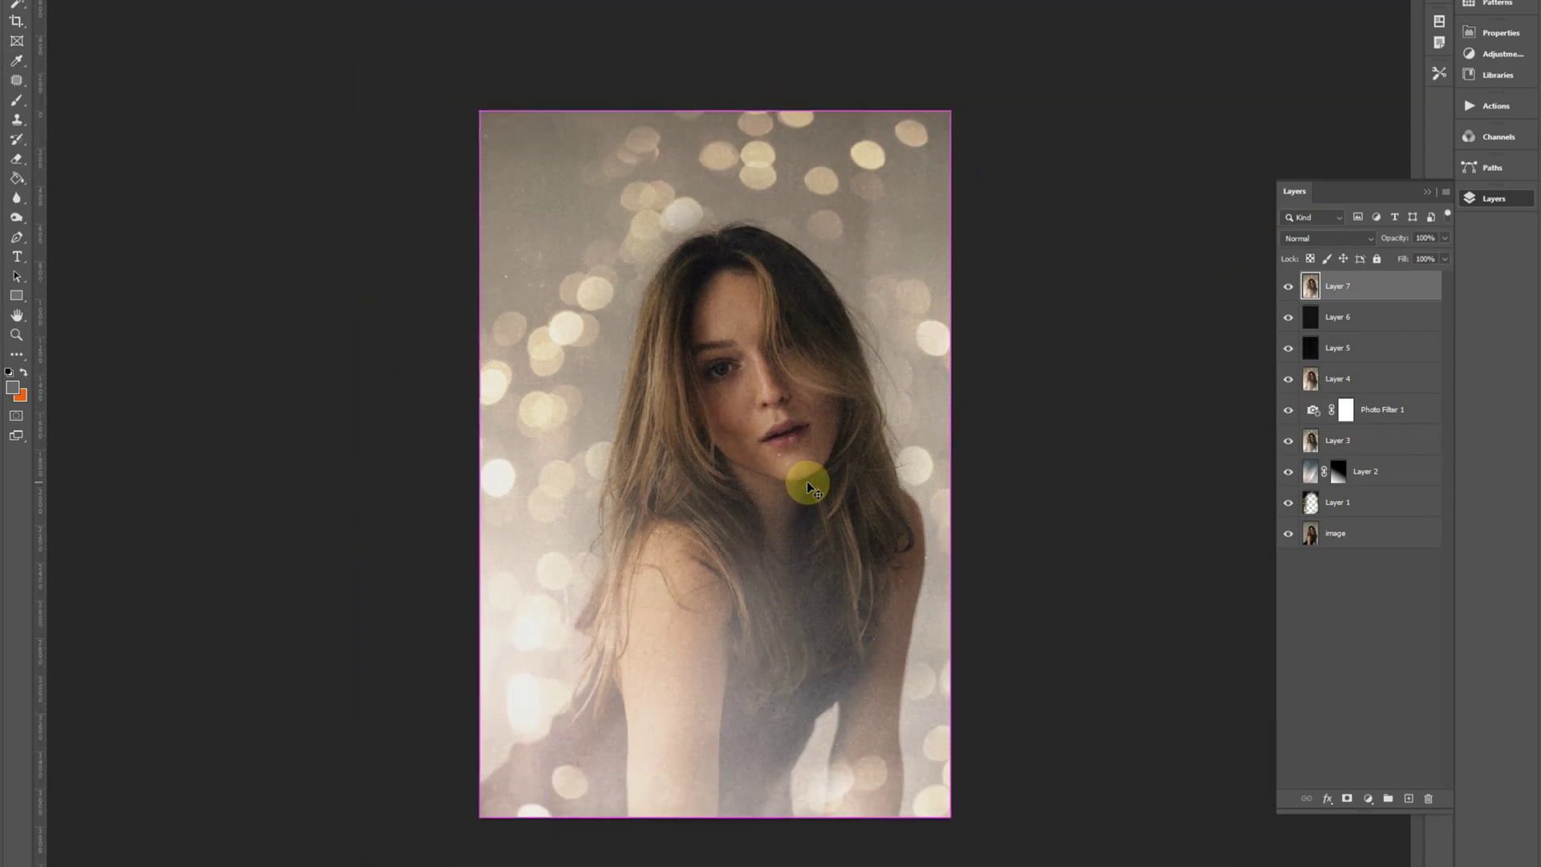
pyautogui.hotkey('ctrl', '+')
pyautogui.hotkey('ctrl', '+')
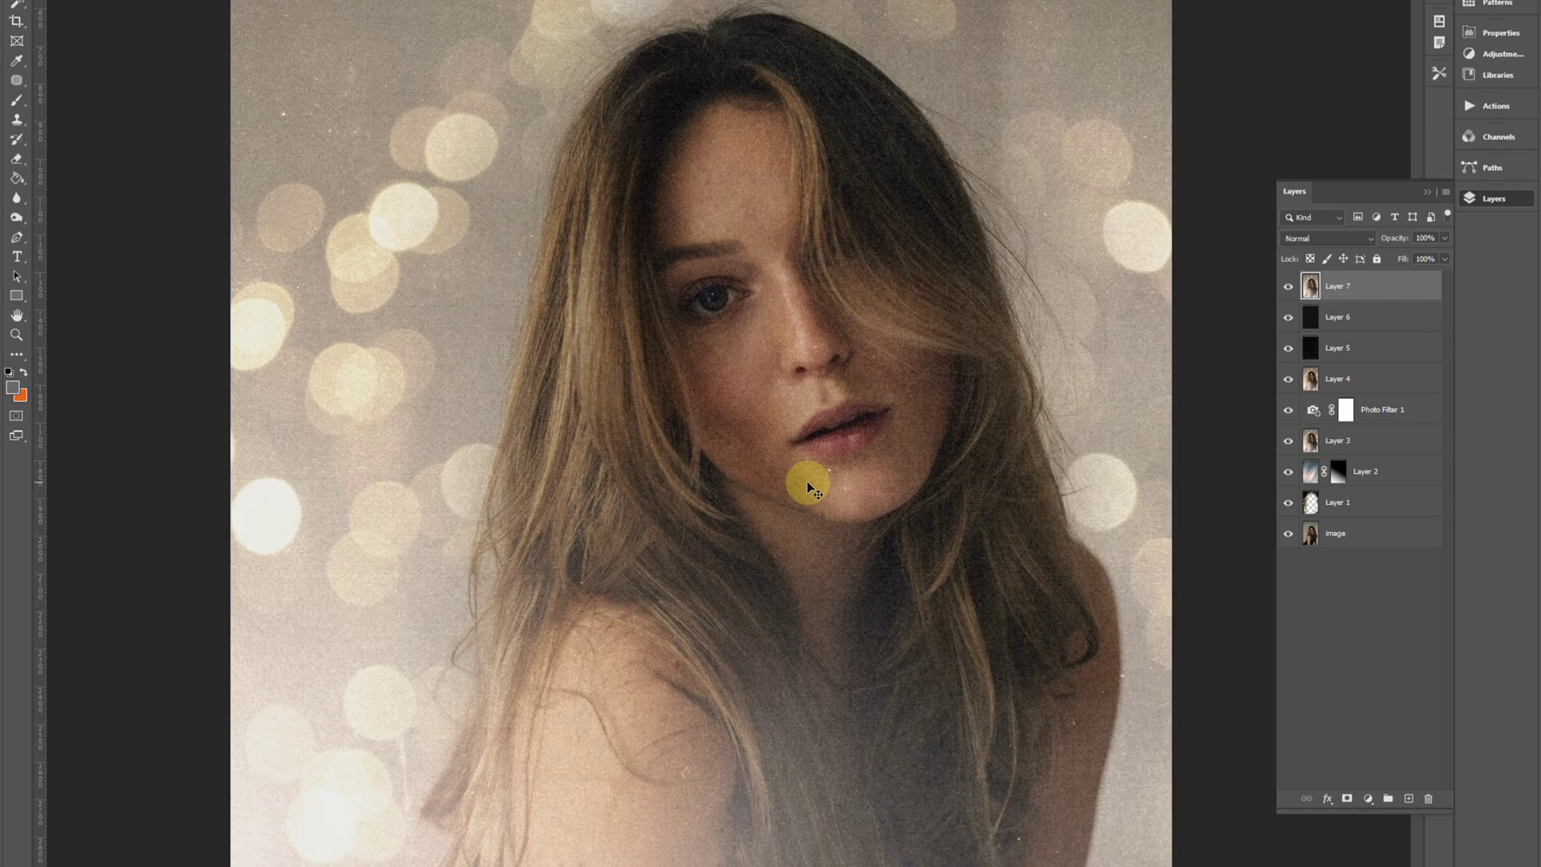